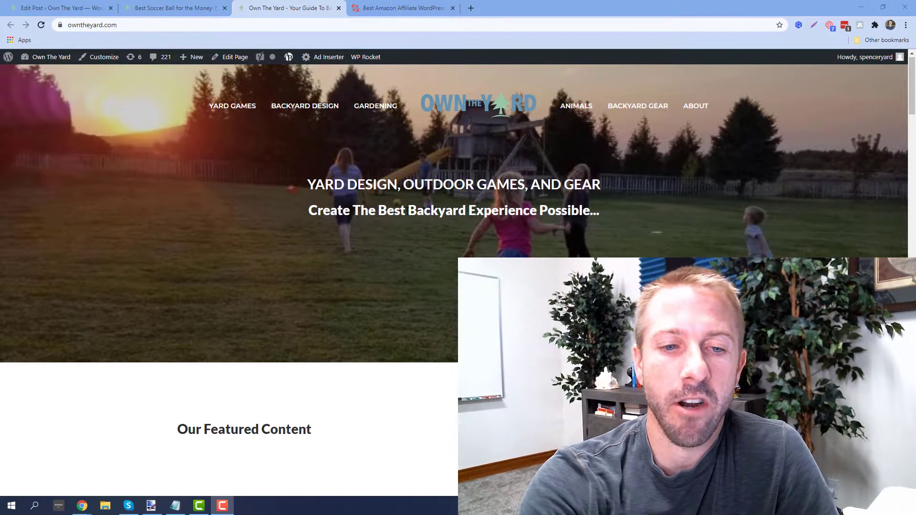
scroll(400, 207, "down", 2)
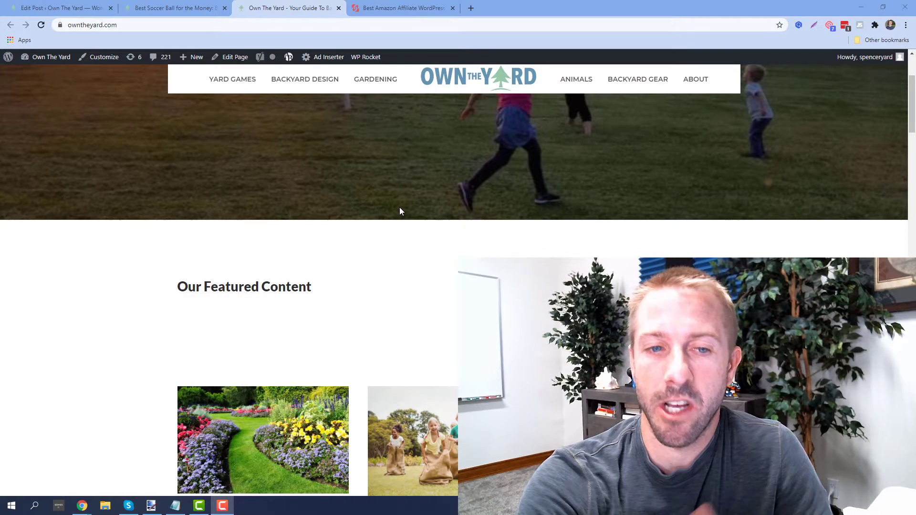
scroll(400, 207, "down", 1)
scroll(399, 207, "down", 1)
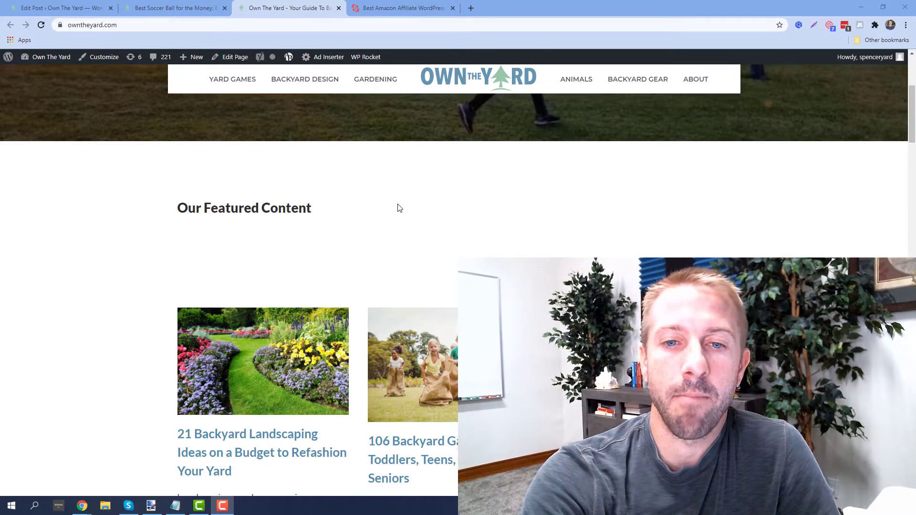
scroll(399, 207, "down", 1)
scroll(399, 207, "down", 3)
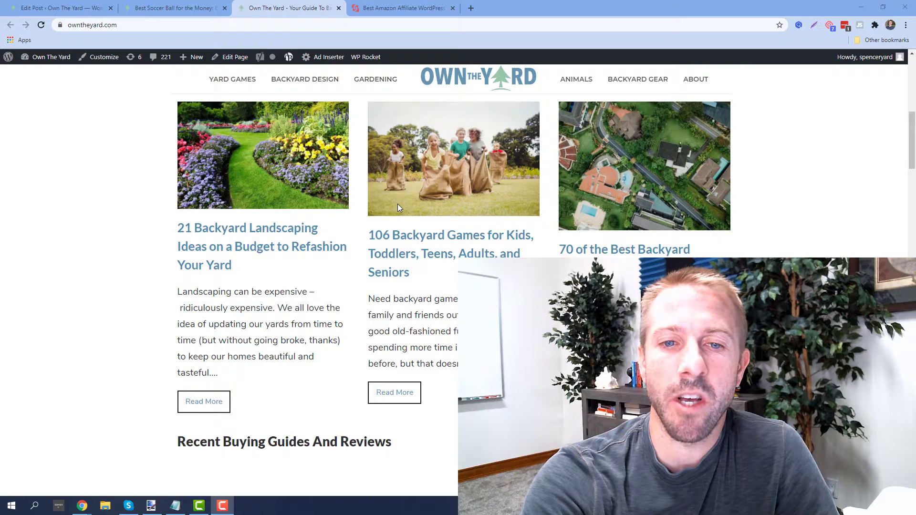
scroll(399, 208, "down", 1)
scroll(397, 206, "down", 2)
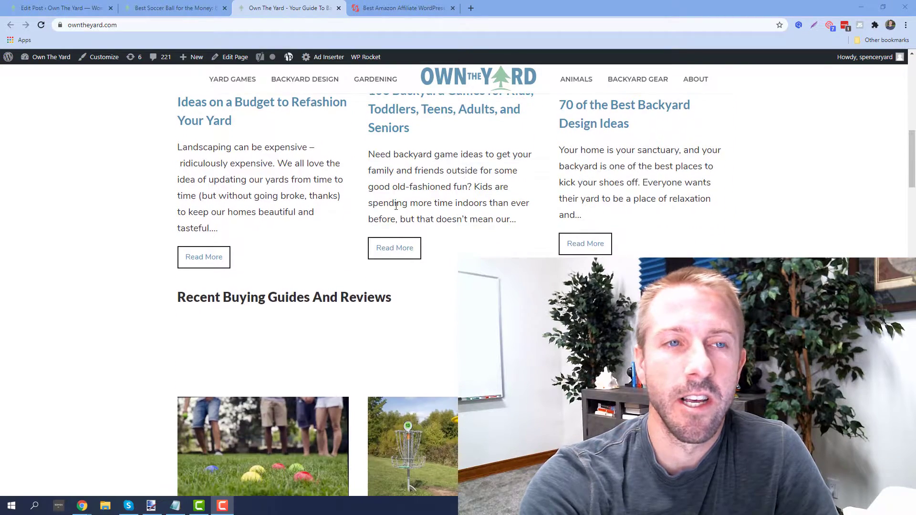
Switch to the 'Best Soccer Ball for the Money' post preview and scroll to the Wilson showcase box
left_click(184, 10)
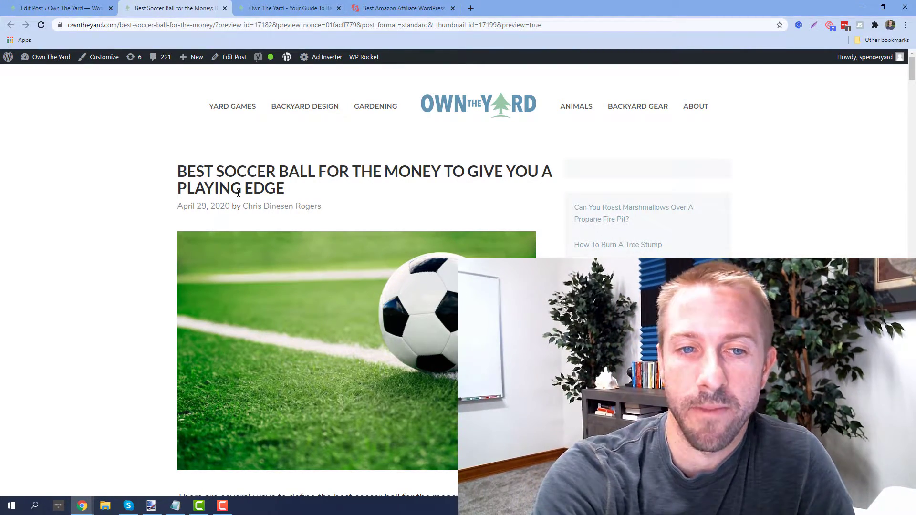
scroll(239, 199, "down", 3)
scroll(241, 225, "up", 3)
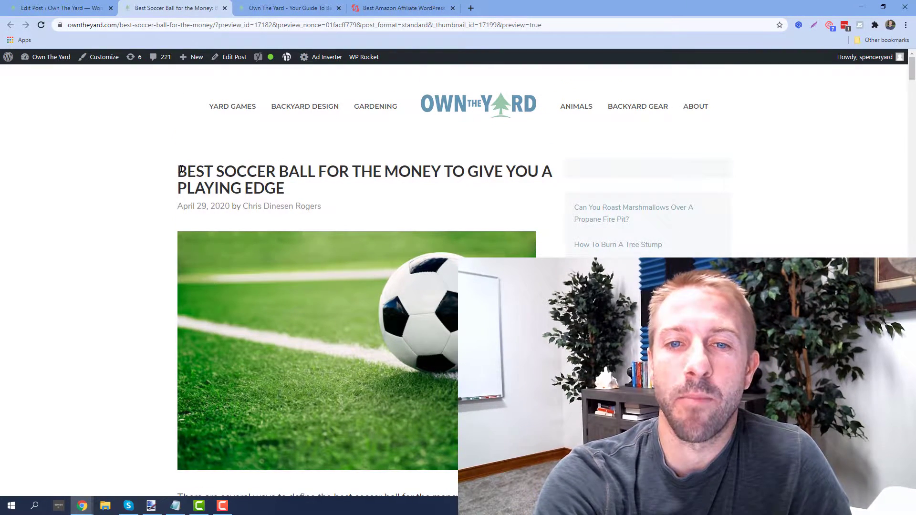
scroll(303, 201, "down", 1)
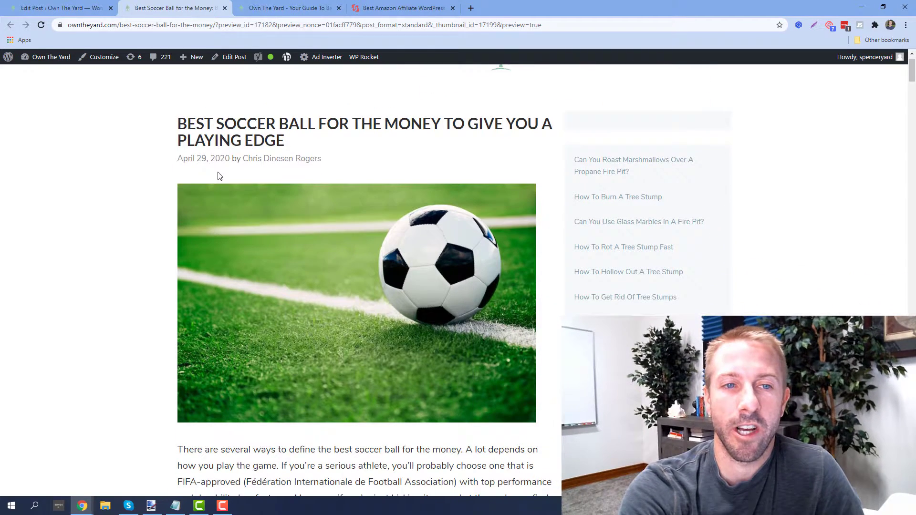
scroll(271, 213, "down", 4)
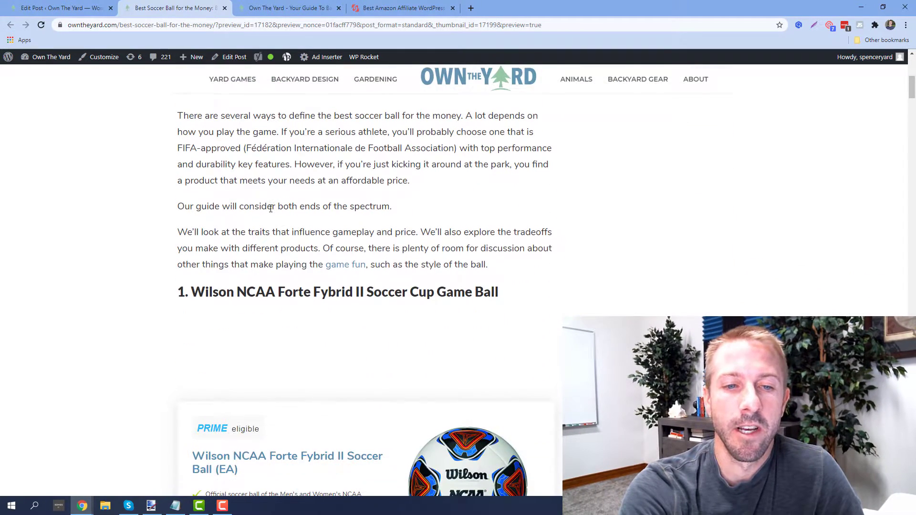
scroll(266, 207, "down", 2)
scroll(258, 197, "down", 2)
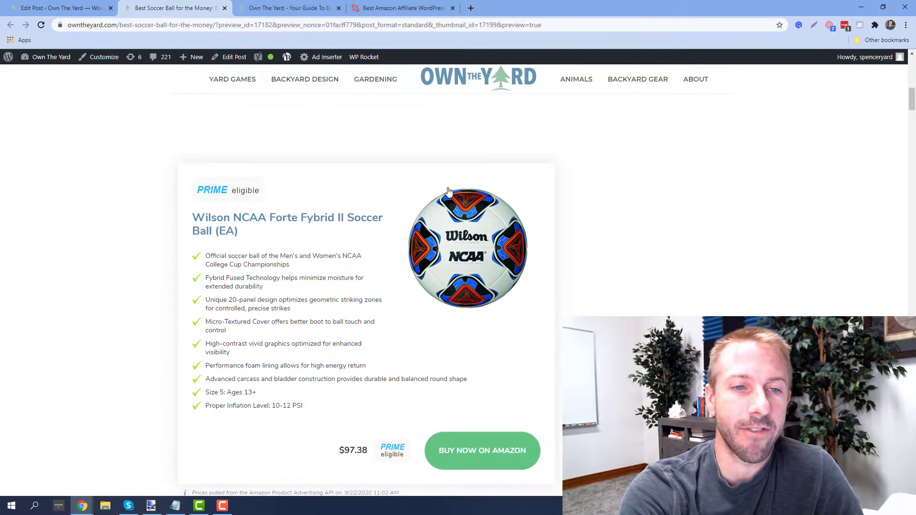
scroll(487, 187, "down", 1)
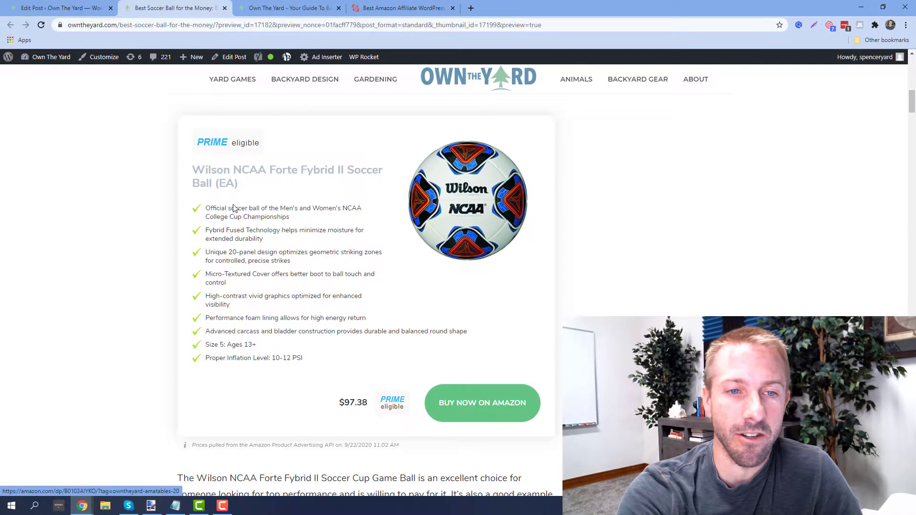
scroll(291, 334, "down", 2)
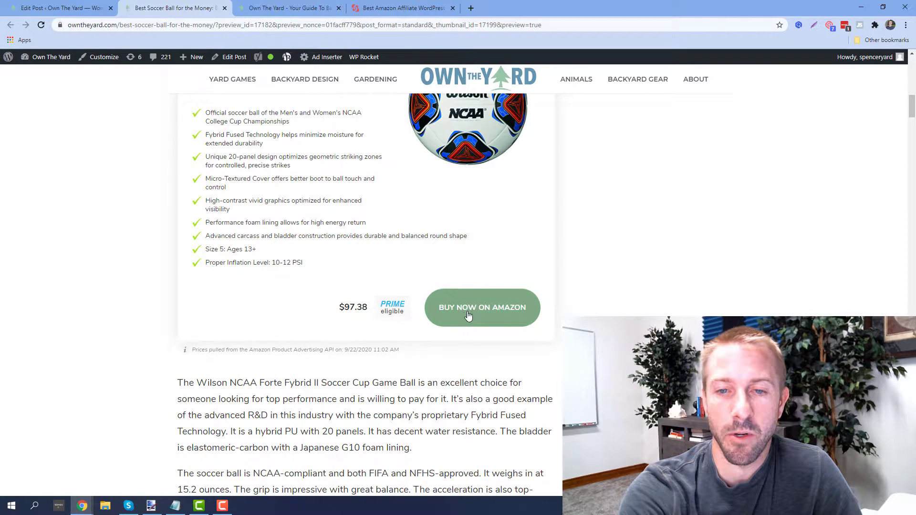
scroll(506, 308, "up", 2)
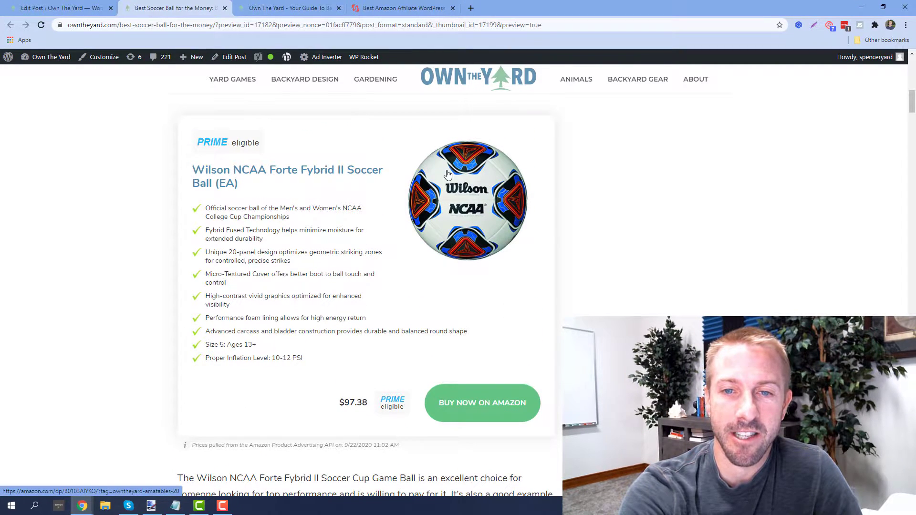
Follow 'Buy Now on Amazon' for the Wilson ball, highlight the owntheyard-amatables-20 tag in the URL, and return to the preview
left_click(483, 408)
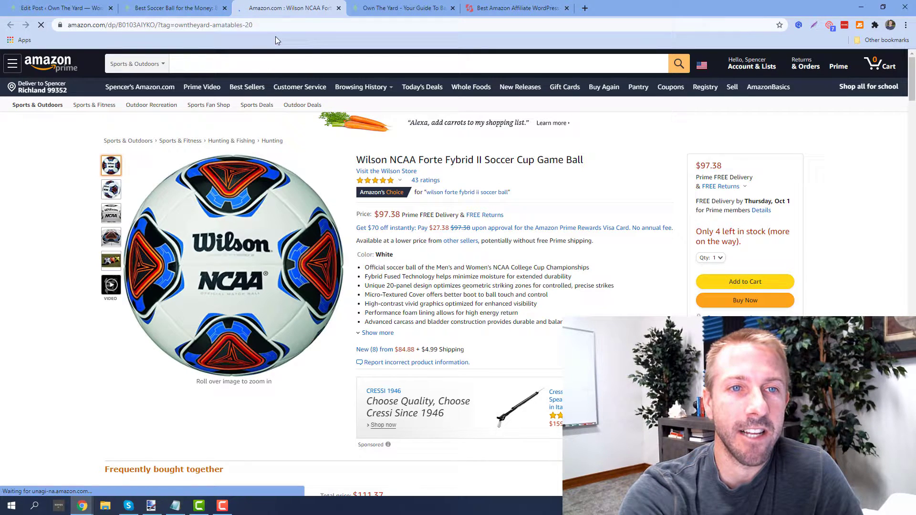
left_click_drag(279, 25, 176, 28)
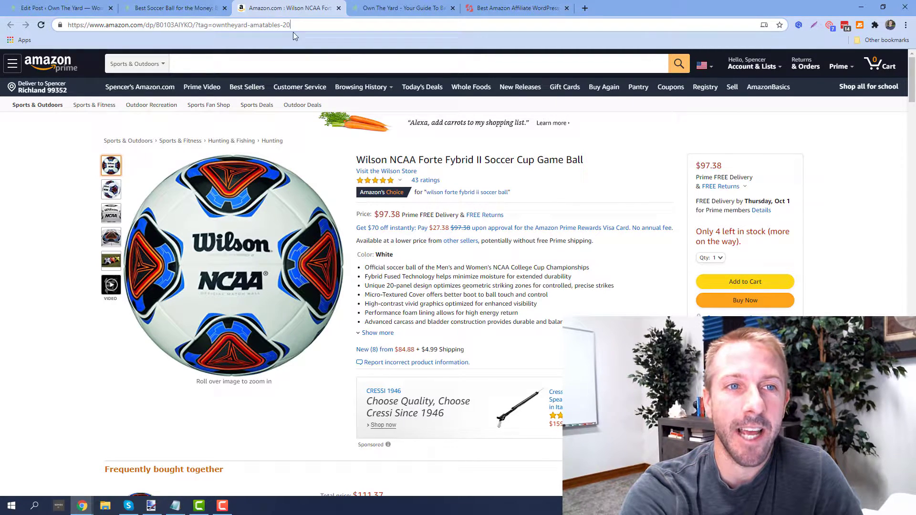
left_click(187, 8)
scroll(358, 294, "down", 3)
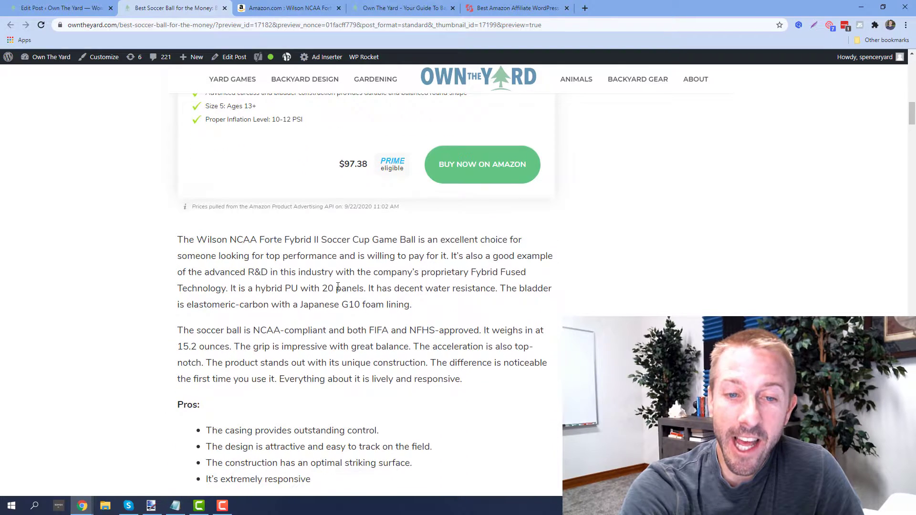
scroll(335, 287, "down", 2)
scroll(336, 287, "down", 1)
scroll(334, 290, "down", 1)
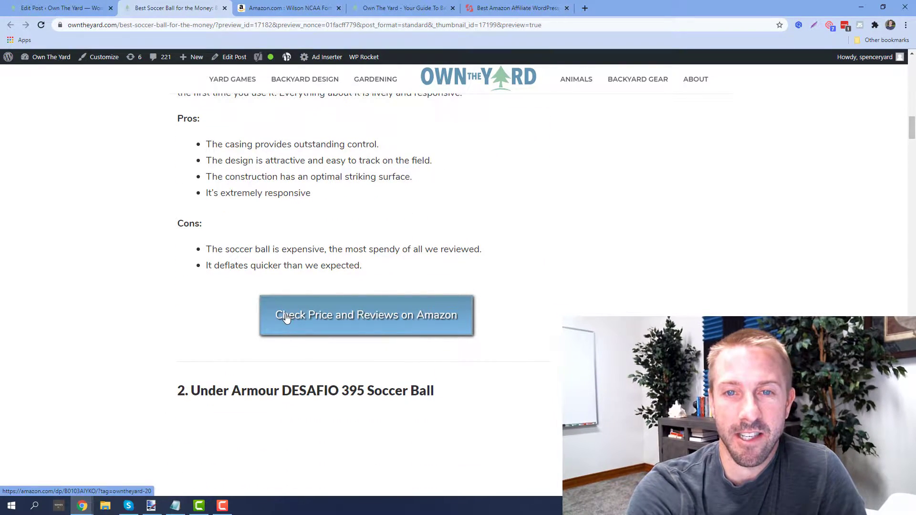
scroll(385, 315, "down", 1)
scroll(440, 191, "down", 2)
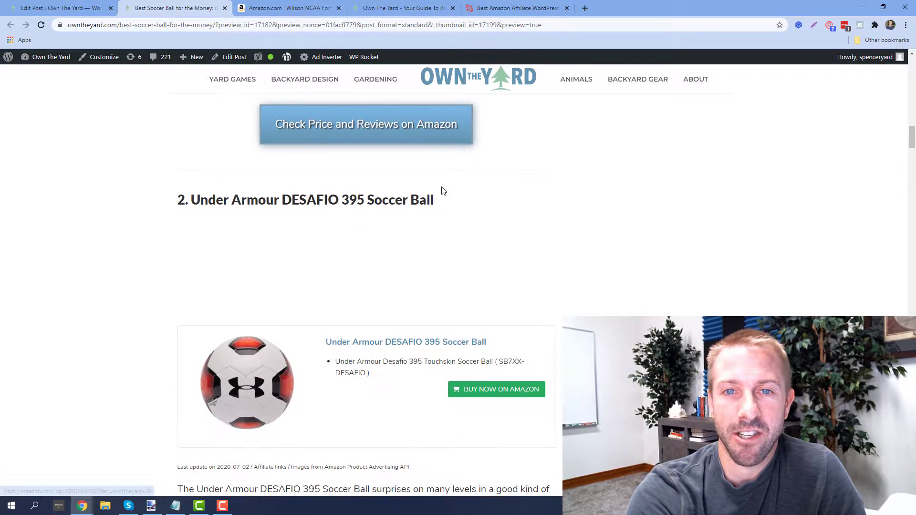
scroll(403, 246, "up", 3)
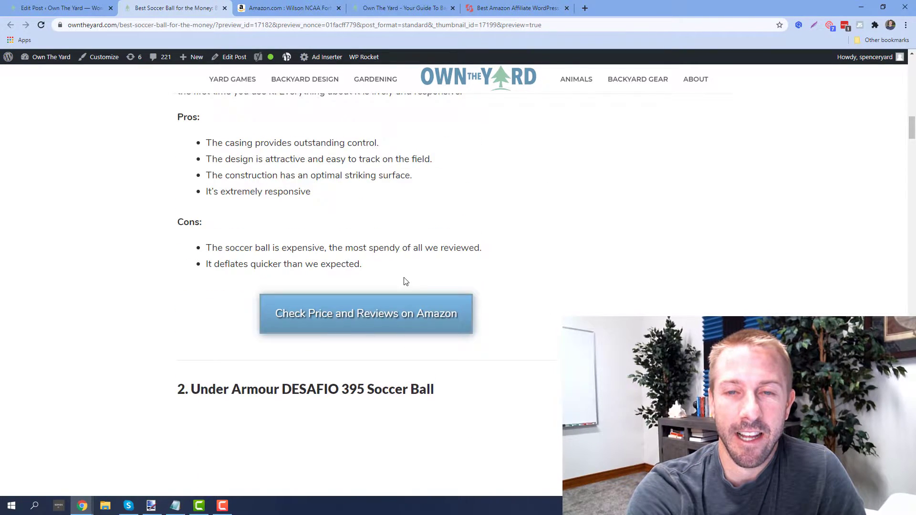
scroll(403, 280, "up", 2)
scroll(434, 303, "up", 1)
scroll(432, 301, "up", 2)
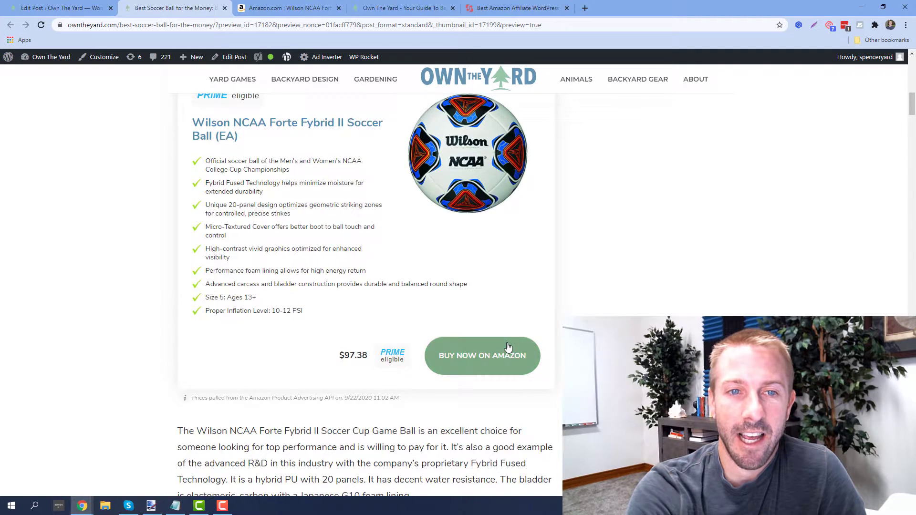
scroll(499, 219, "up", 2)
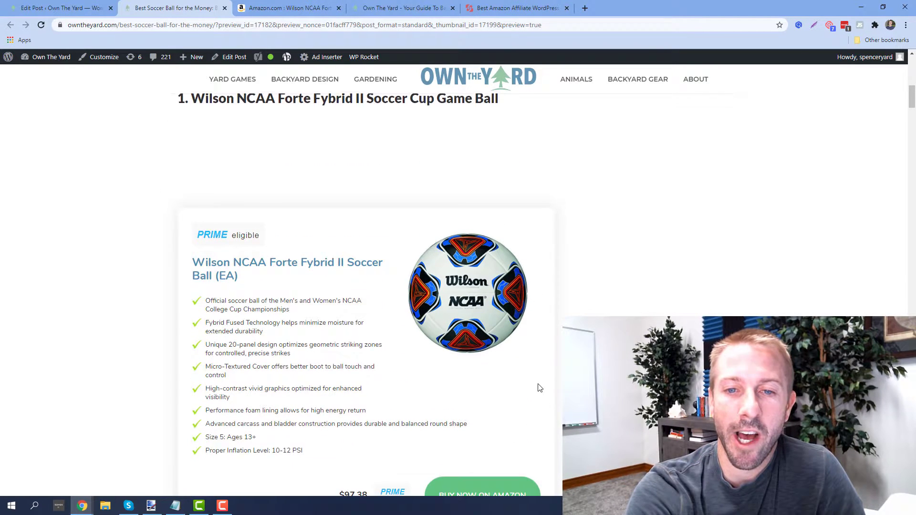
scroll(372, 344, "down", 2)
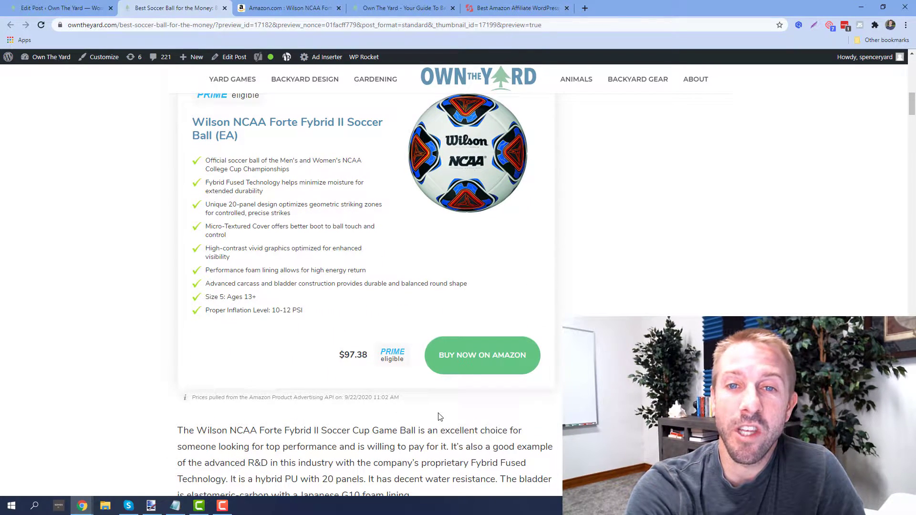
scroll(501, 396, "down", 1)
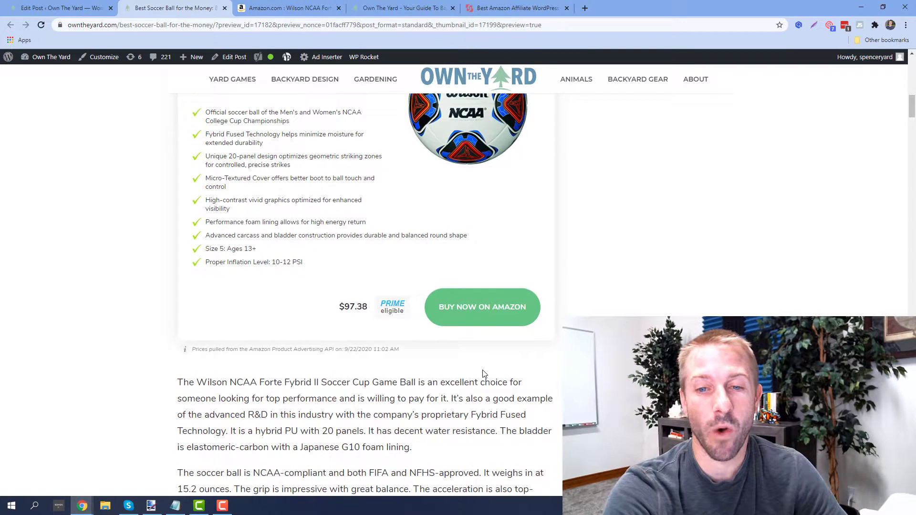
scroll(484, 374, "down", 3)
scroll(487, 364, "down", 2)
scroll(466, 354, "down", 2)
scroll(491, 348, "down", 1)
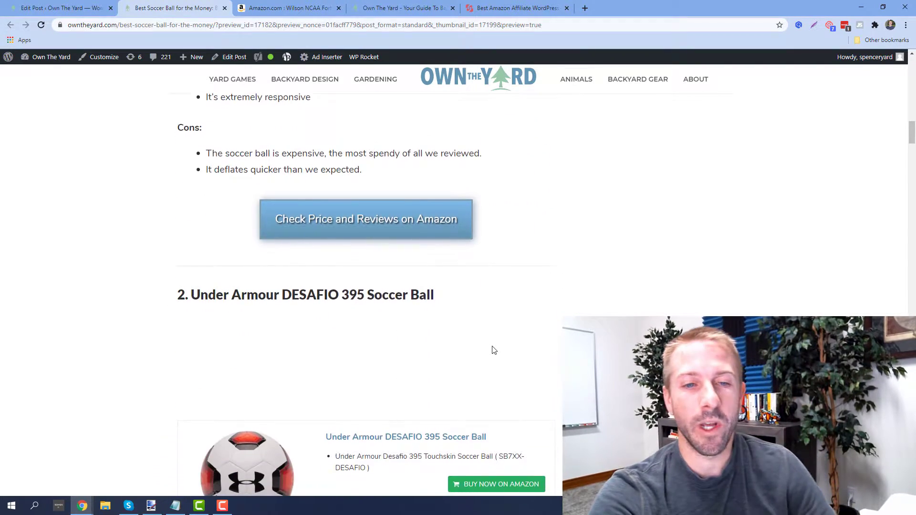
scroll(492, 350, "down", 2)
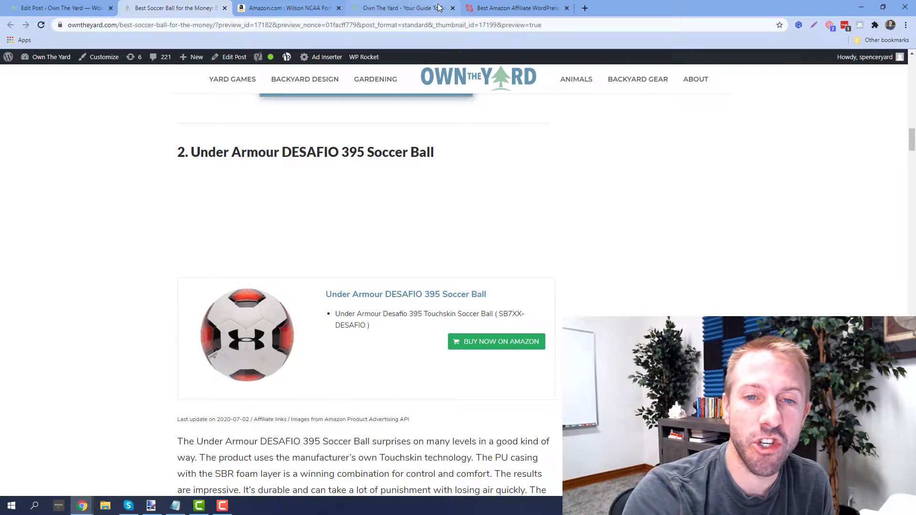
scroll(475, 287, "up", 3)
scroll(430, 279, "up", 4)
scroll(430, 279, "up", 5)
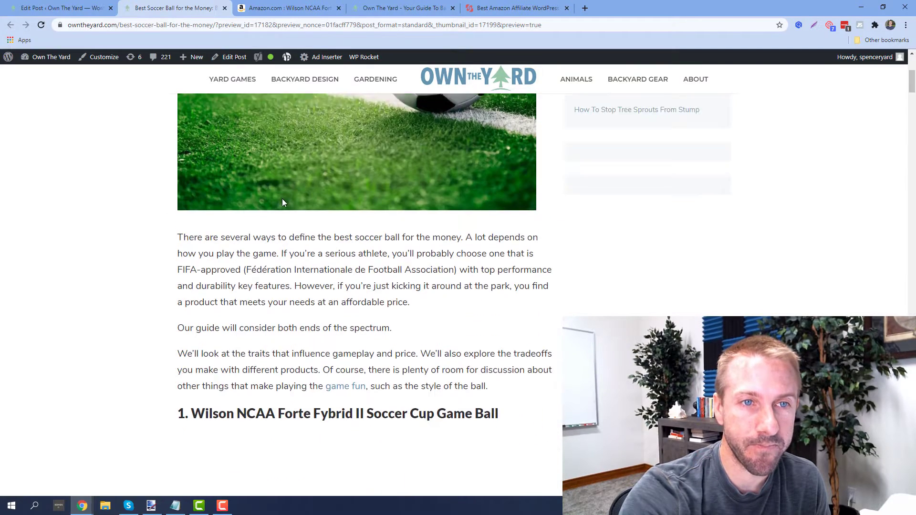
scroll(282, 198, "up", 1)
left_click(234, 57)
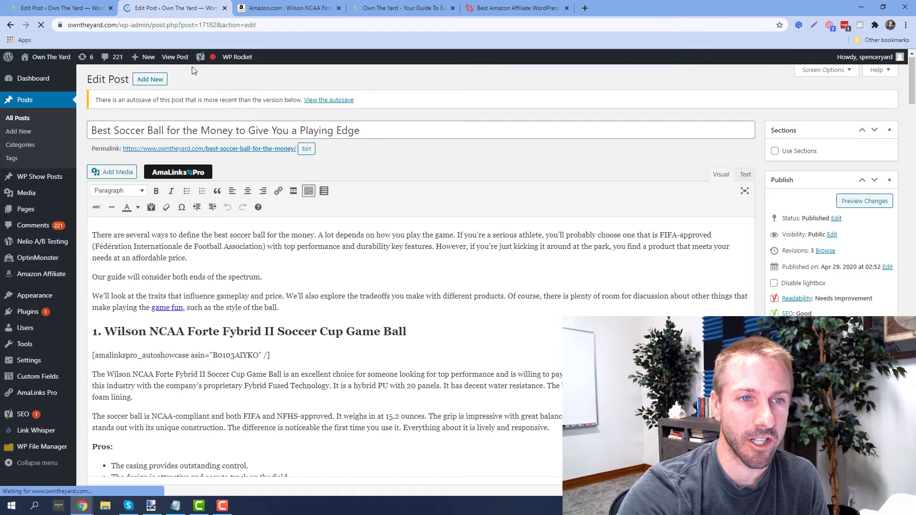
left_click(170, 61)
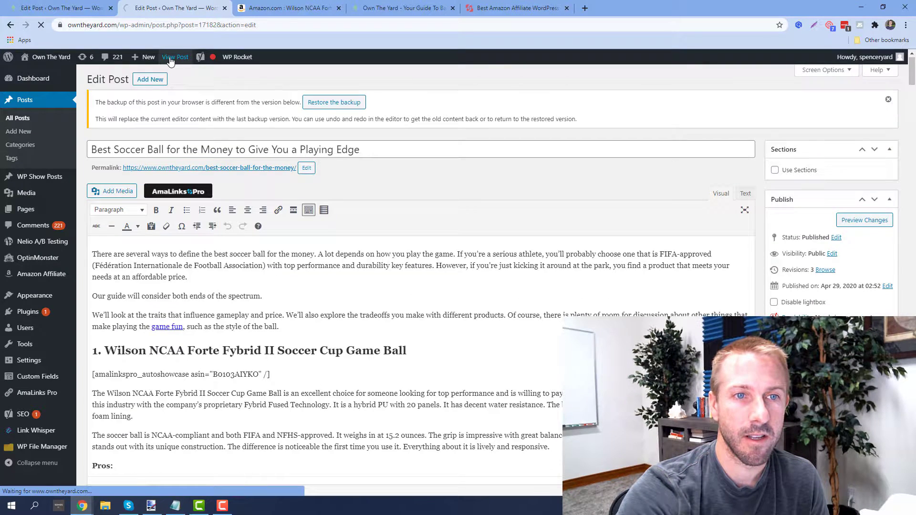
scroll(186, 313, "down", 2)
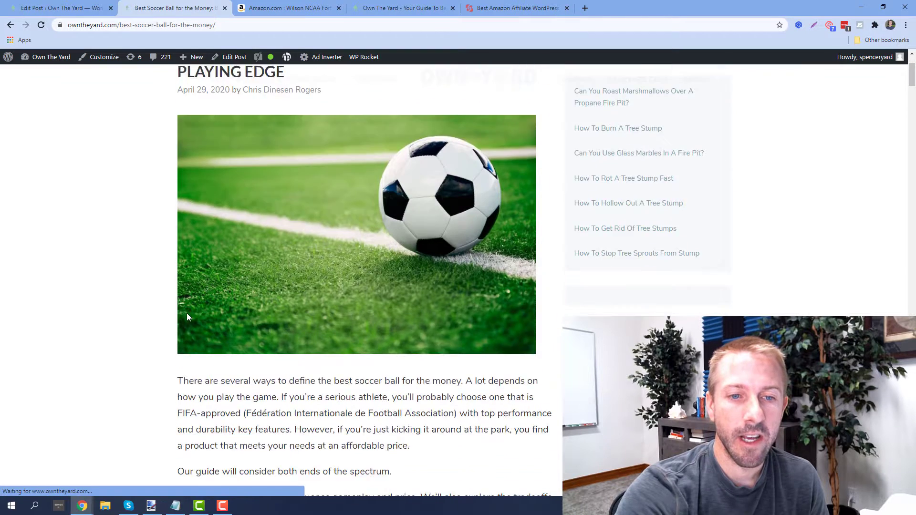
scroll(187, 312, "down", 3)
scroll(261, 339, "down", 1)
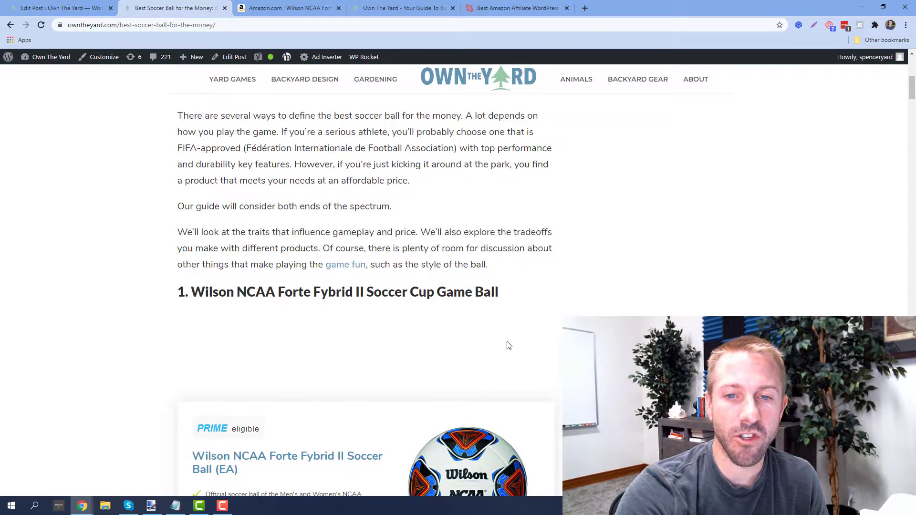
scroll(507, 346, "up", 2)
scroll(508, 363, "down", 1)
scroll(505, 368, "down", 1)
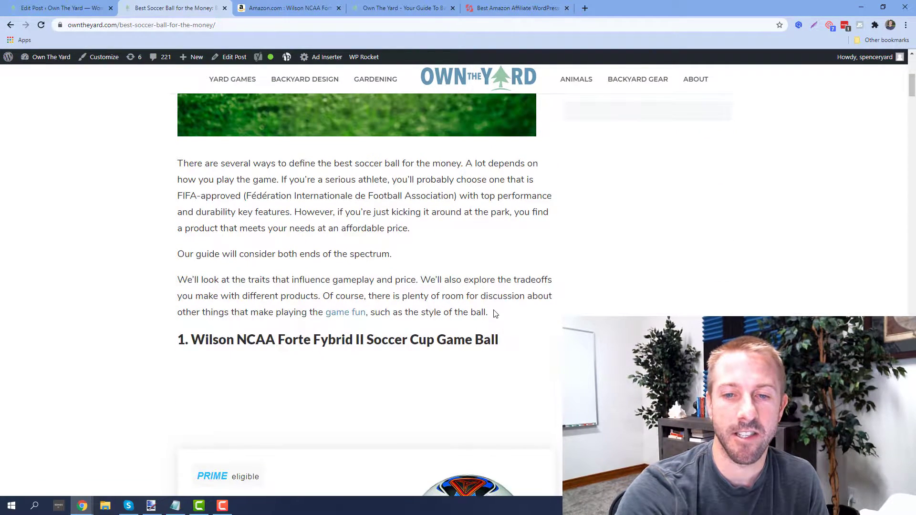
scroll(512, 336, "up", 3)
scroll(512, 339, "up", 2)
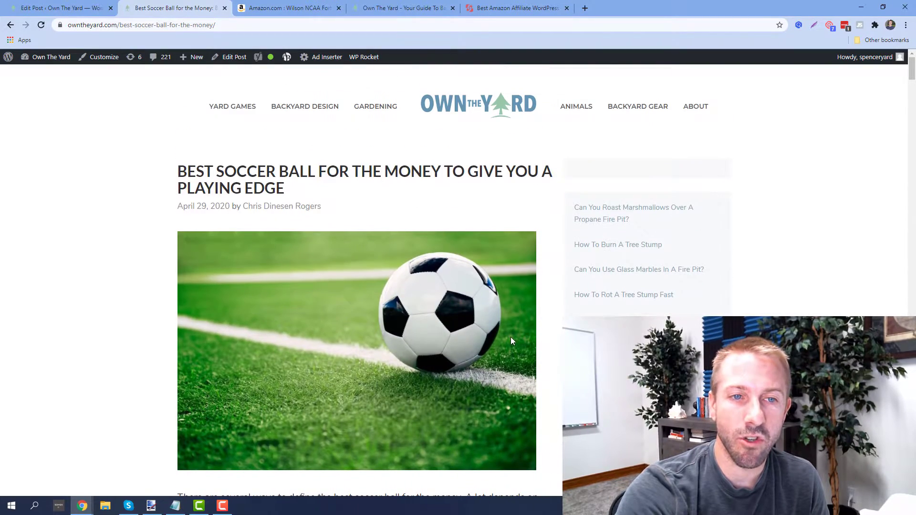
scroll(510, 337, "down", 1)
scroll(484, 337, "down", 5)
scroll(307, 351, "down", 5)
scroll(312, 337, "down", 5)
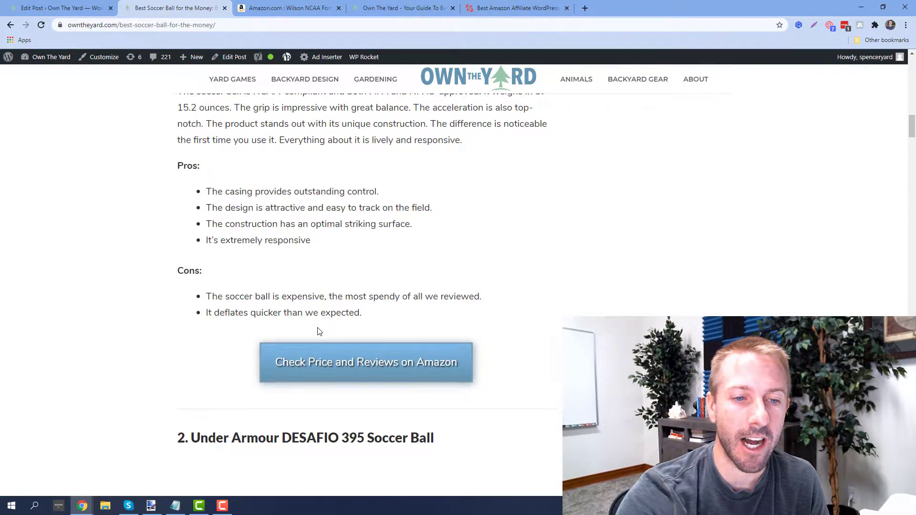
scroll(317, 326, "down", 3)
scroll(321, 329, "down", 5)
scroll(323, 327, "up", 4)
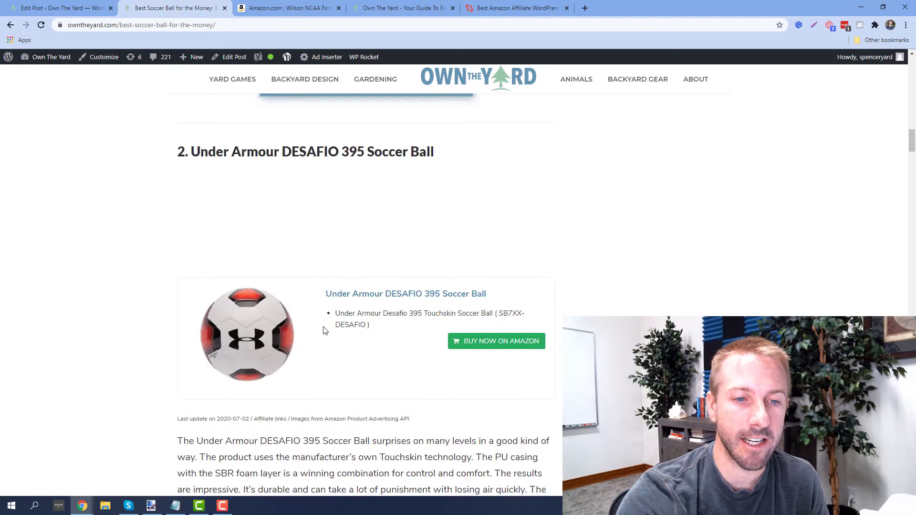
scroll(324, 333, "down", 5)
scroll(324, 333, "down", 2)
scroll(323, 331, "up", 3)
scroll(328, 332, "up", 5)
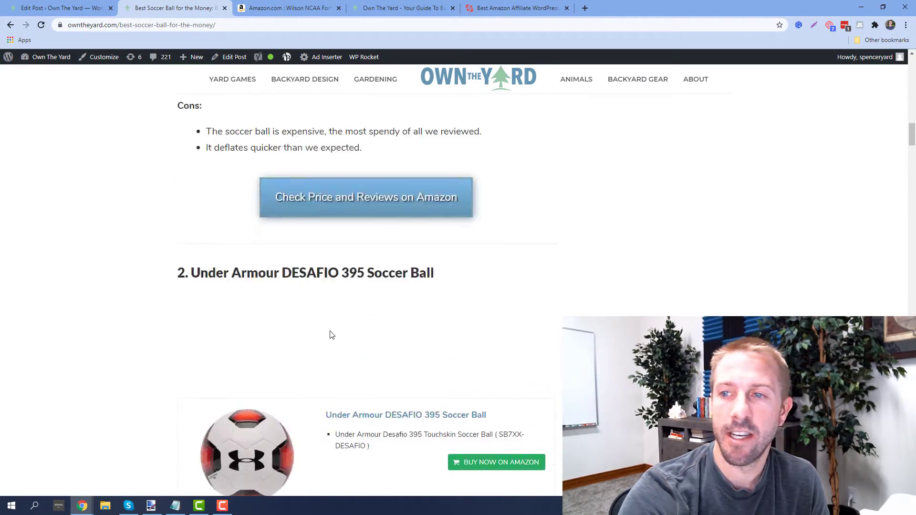
scroll(329, 333, "up", 5)
scroll(336, 353, "up", 5)
scroll(333, 360, "up", 5)
scroll(330, 360, "up", 2)
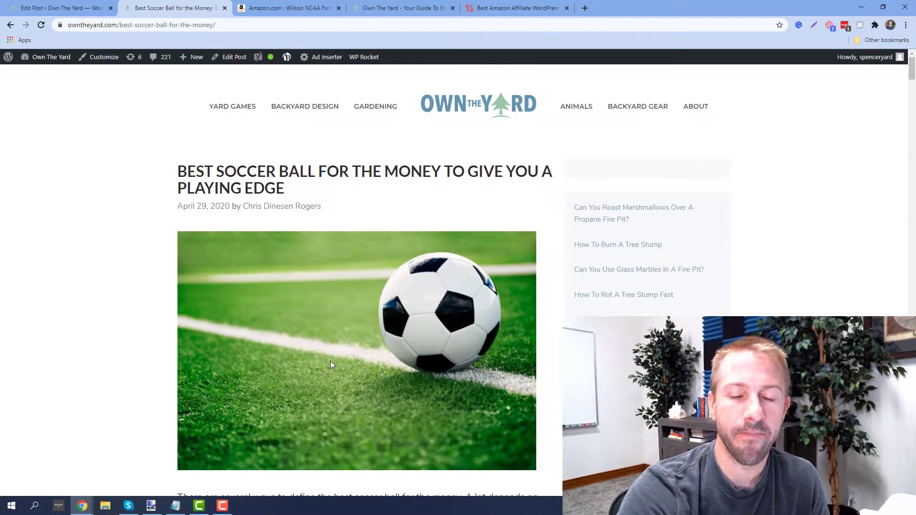
scroll(395, 378, "down", 5)
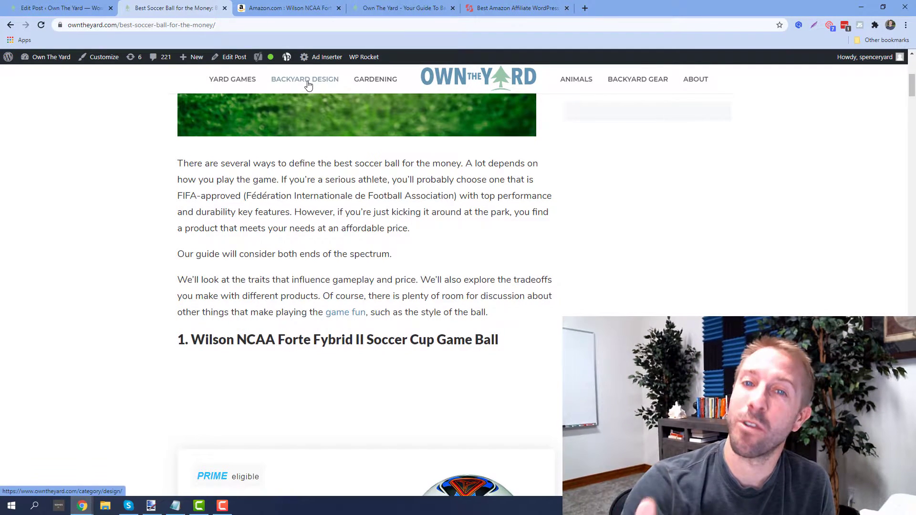
Edit the soccer ball post, add an empty paragraph after 'style of the ball.', and launch the AmaLinks Pro finder
left_click(234, 57)
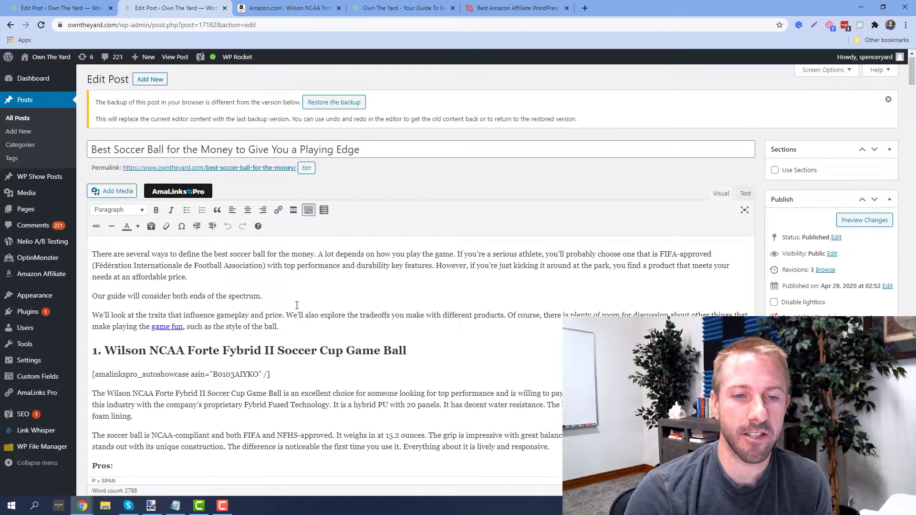
key("Return")
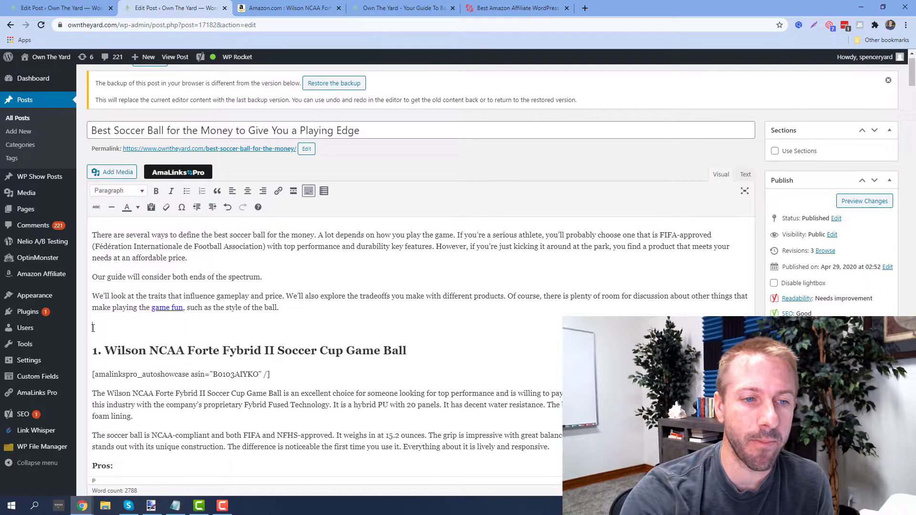
left_click(187, 173)
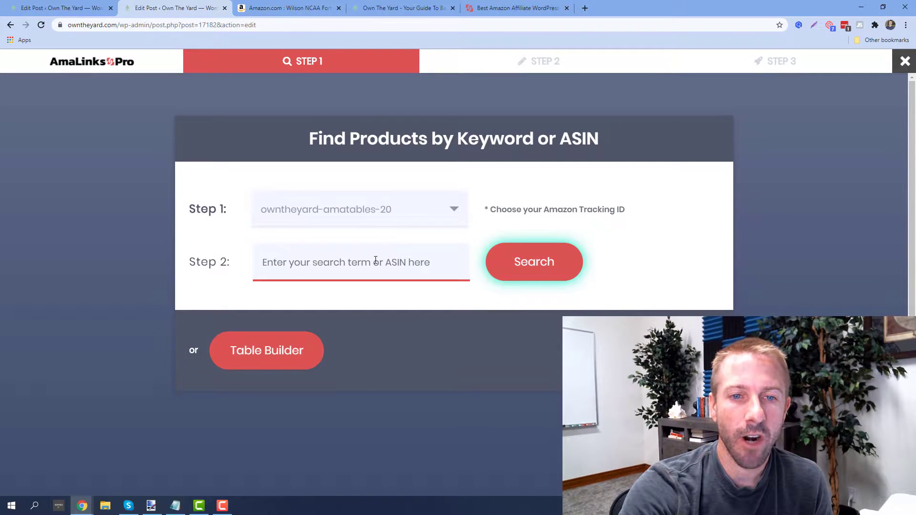
In the Table Builder, add a new table named 'Best Soccer Ball for the Money' and save it to continue
left_click(266, 351)
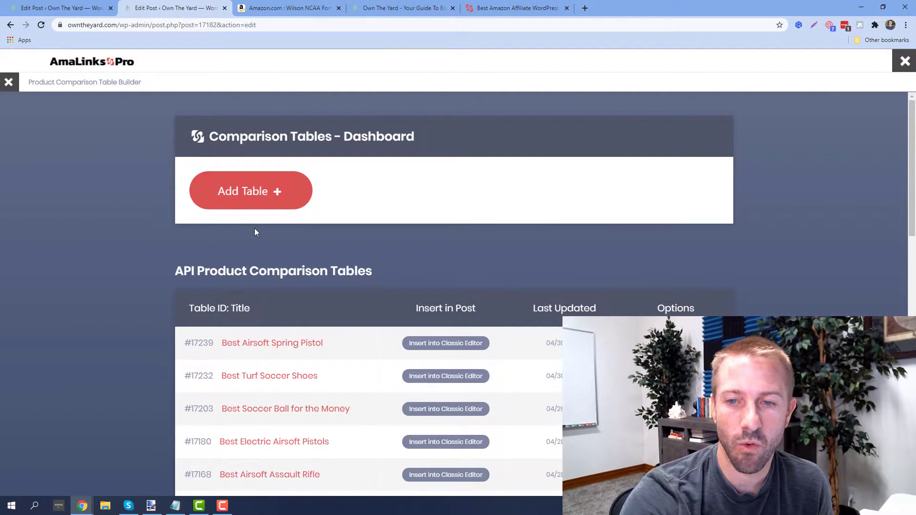
scroll(247, 272, "down", 1)
scroll(262, 350, "down", 3)
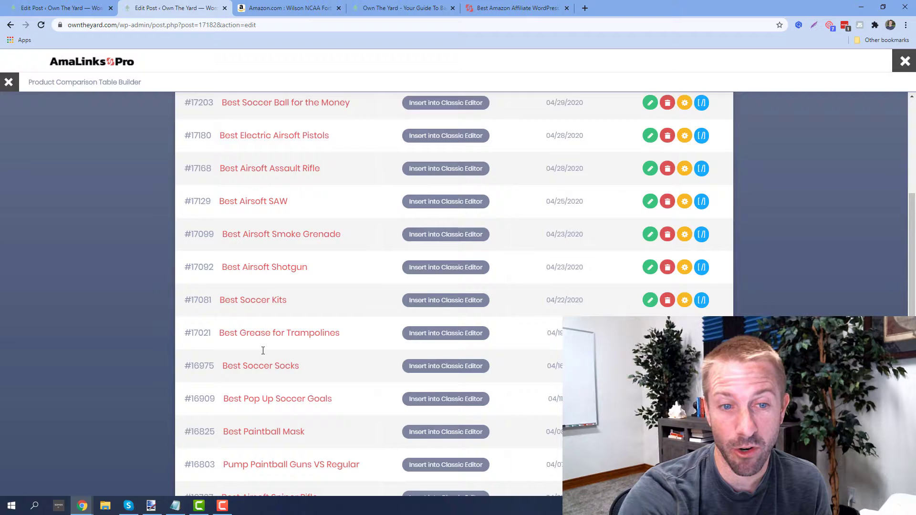
scroll(263, 351, "down", 1)
scroll(263, 351, "down", 3)
scroll(267, 379, "up", 1)
scroll(270, 382, "up", 3)
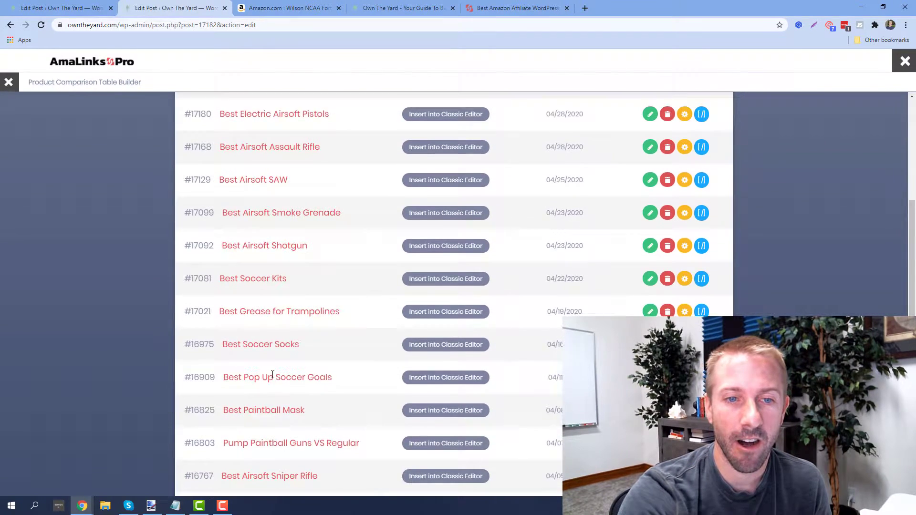
scroll(272, 376, "up", 5)
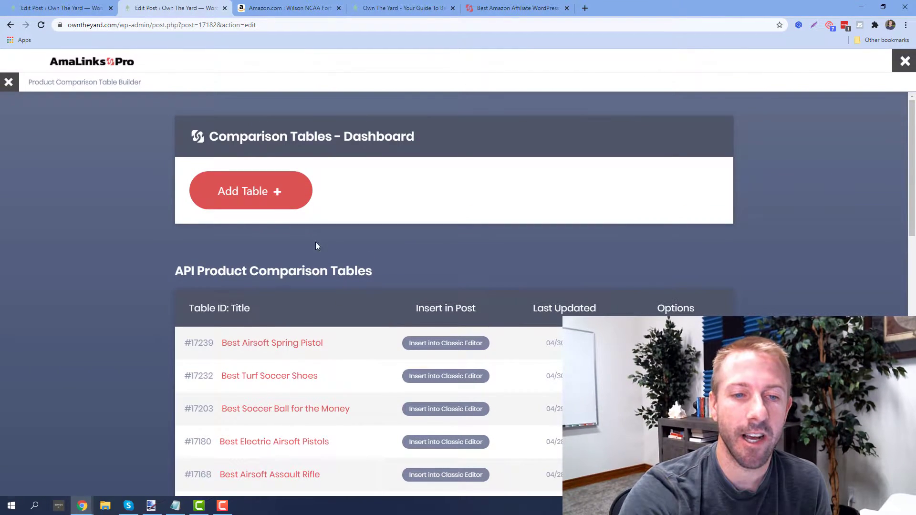
left_click(266, 199)
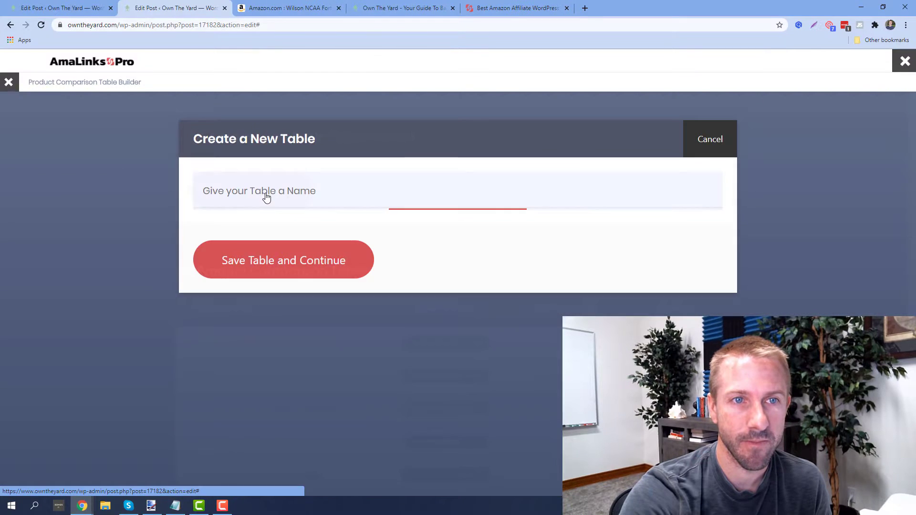
left_click(308, 194)
type("Best Soccer Ball for the M")
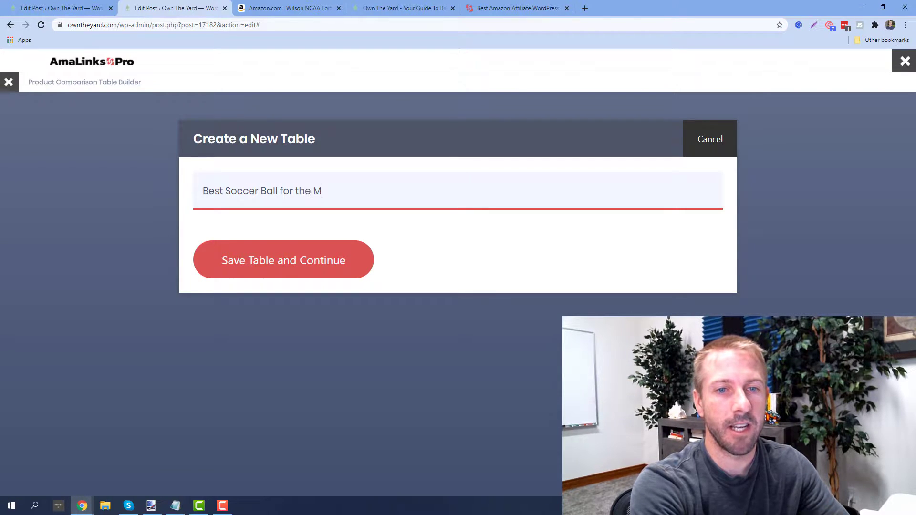
type("oney")
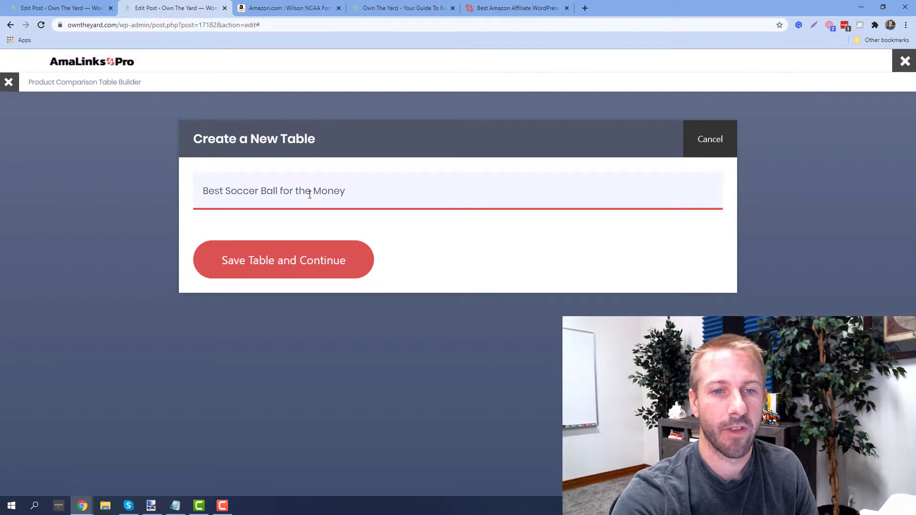
left_click(296, 258)
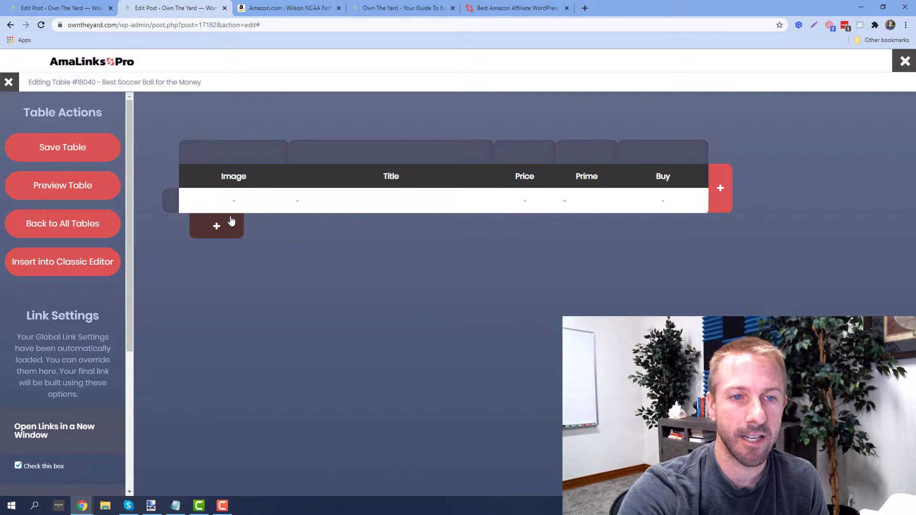
Review the column types without adding one, then copy the Wilson ball's ASIN B0103AIYKO from the post's shortcode
left_click(720, 189)
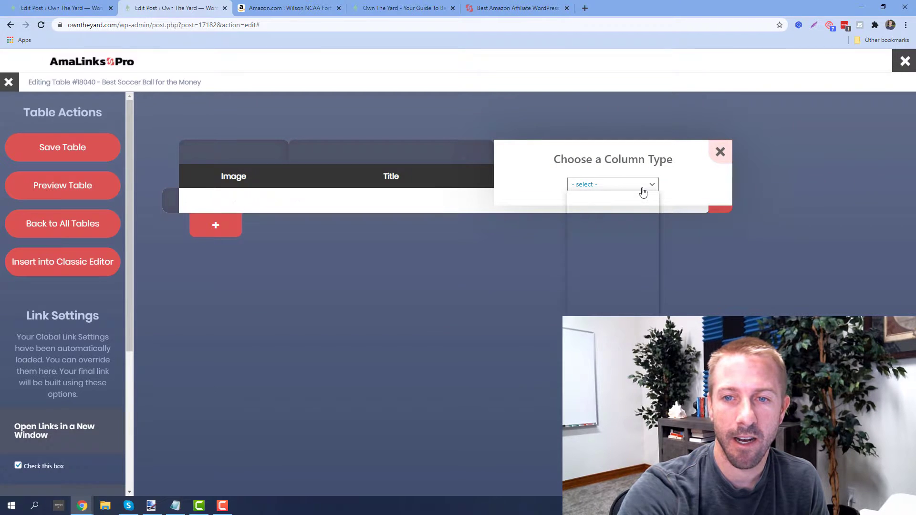
left_click(700, 263)
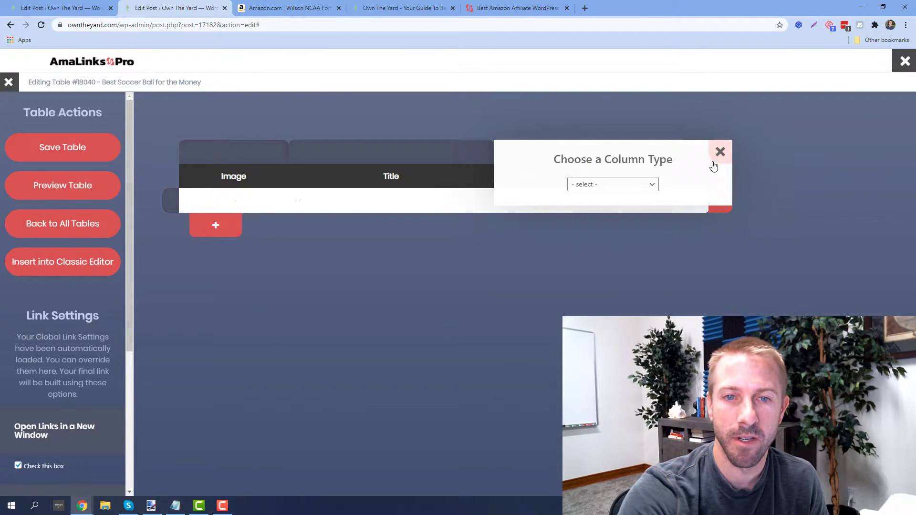
left_click(713, 164)
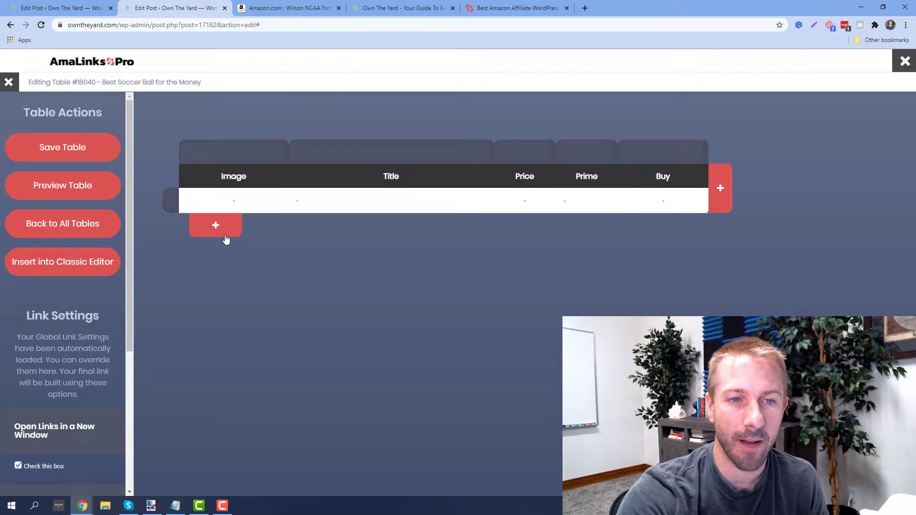
left_click(215, 225)
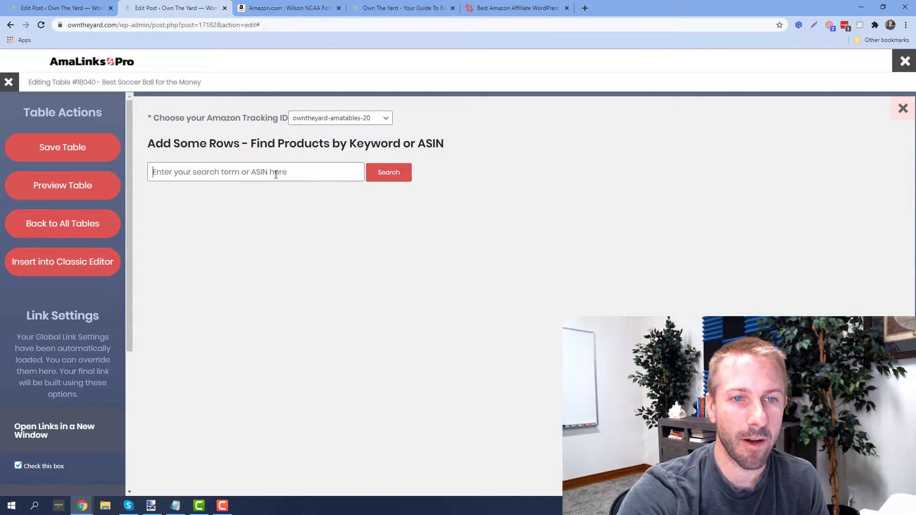
left_click(68, 270)
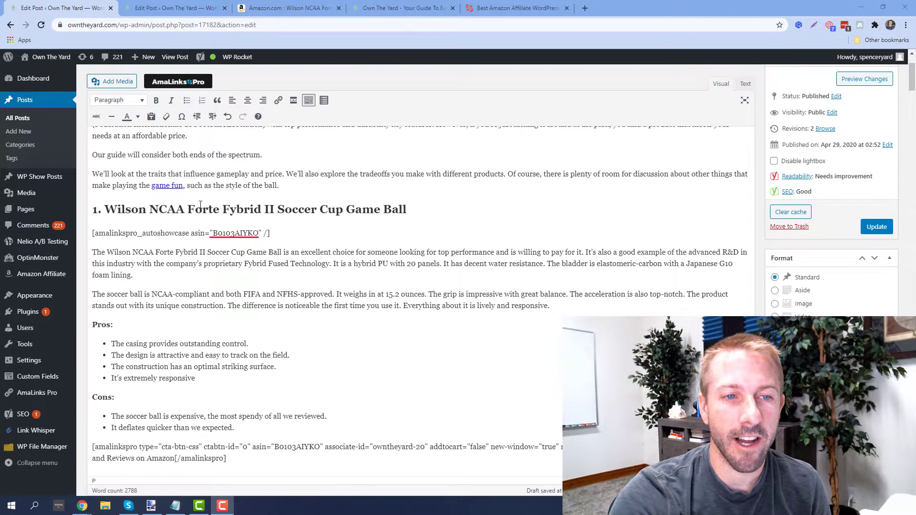
scroll(201, 206, "down", 1)
left_click_drag(260, 185, 214, 184)
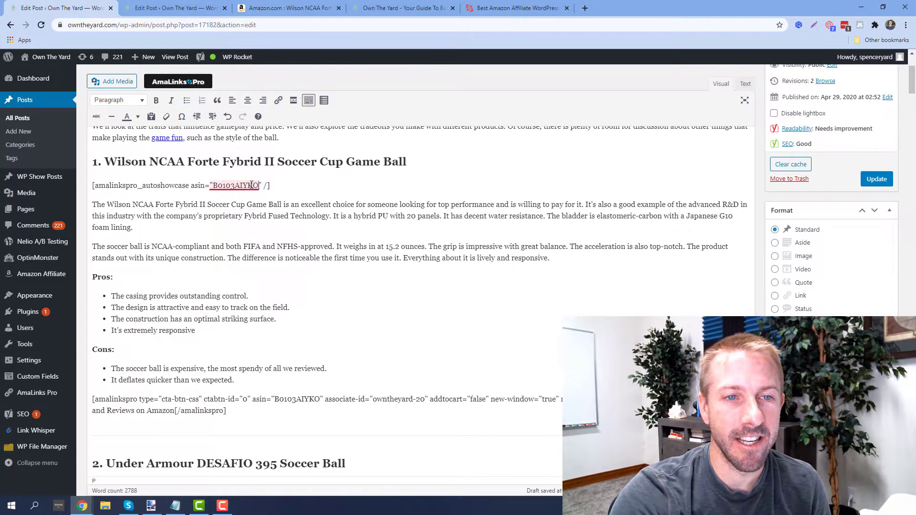
right_click(222, 185)
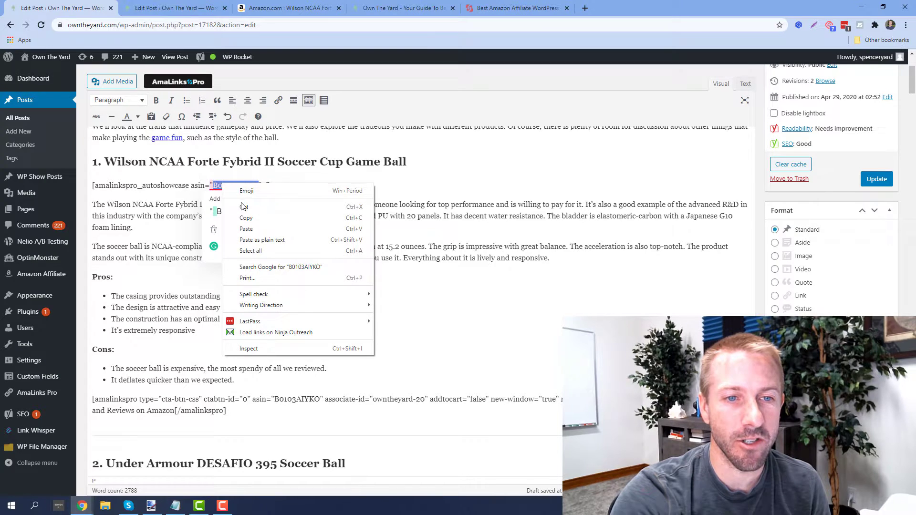
left_click(247, 220)
Search the ASIN in the table builder, insert the Wilson NCAA Forte Fybrid II ball as the first row, and start another row
left_click(188, 4)
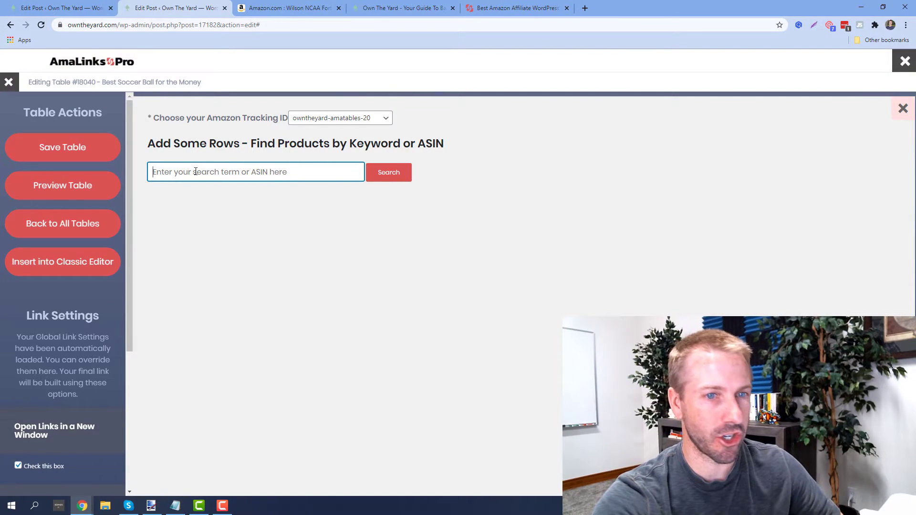
key("ctrl+v")
left_click(388, 172)
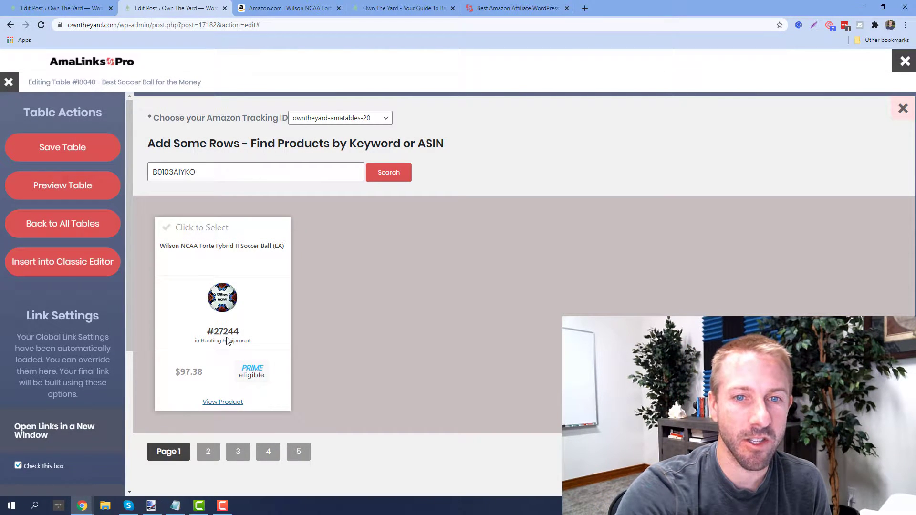
left_click(212, 229)
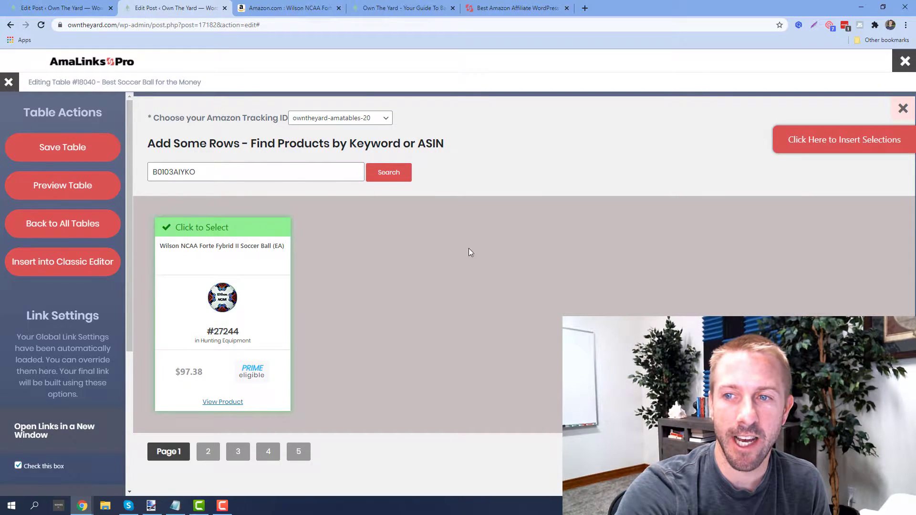
left_click(834, 139)
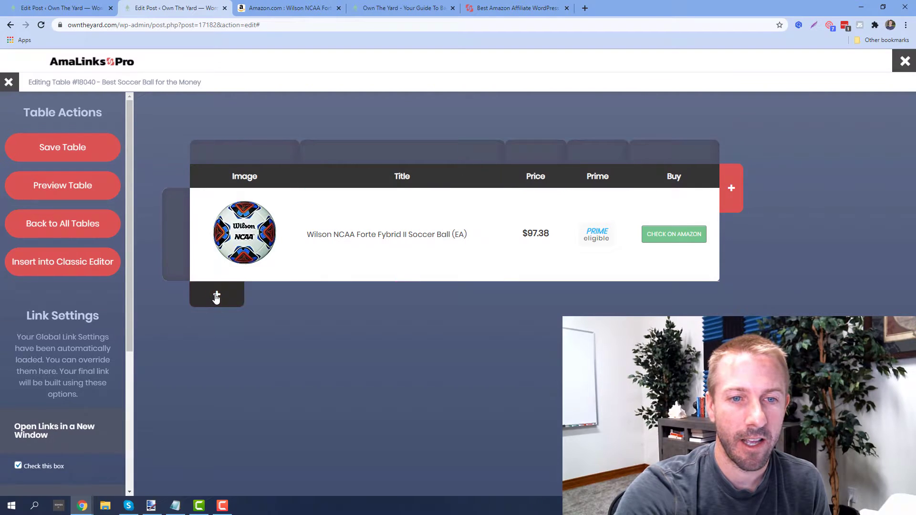
left_click(217, 298)
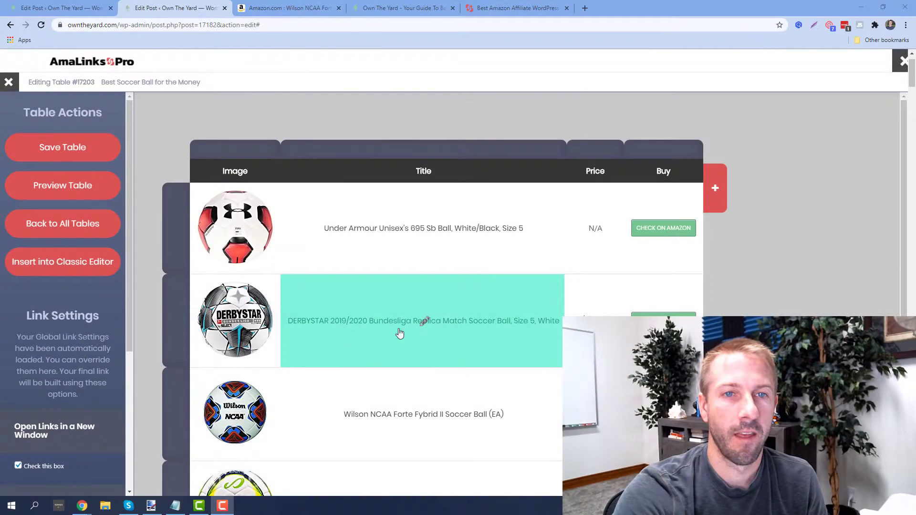
scroll(544, 225, "down", 2)
scroll(501, 280, "down", 2)
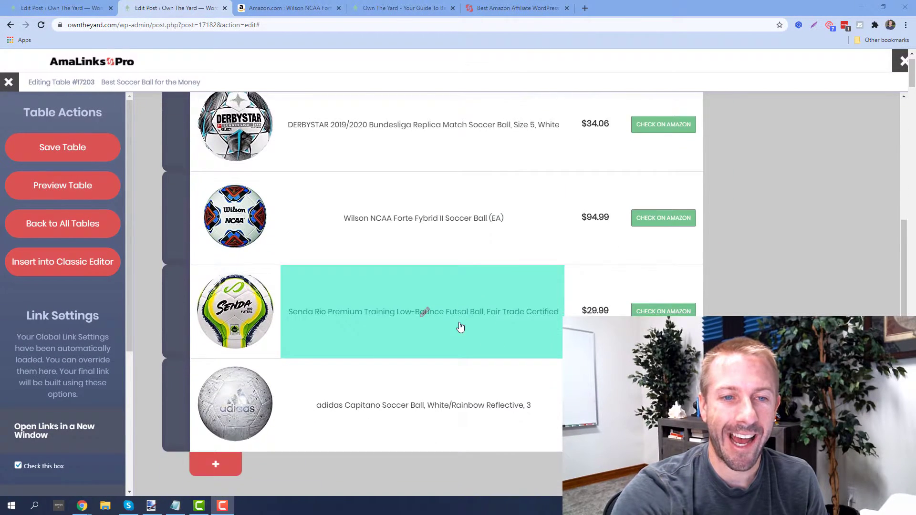
scroll(357, 325, "up", 3)
scroll(286, 265, "down", 1)
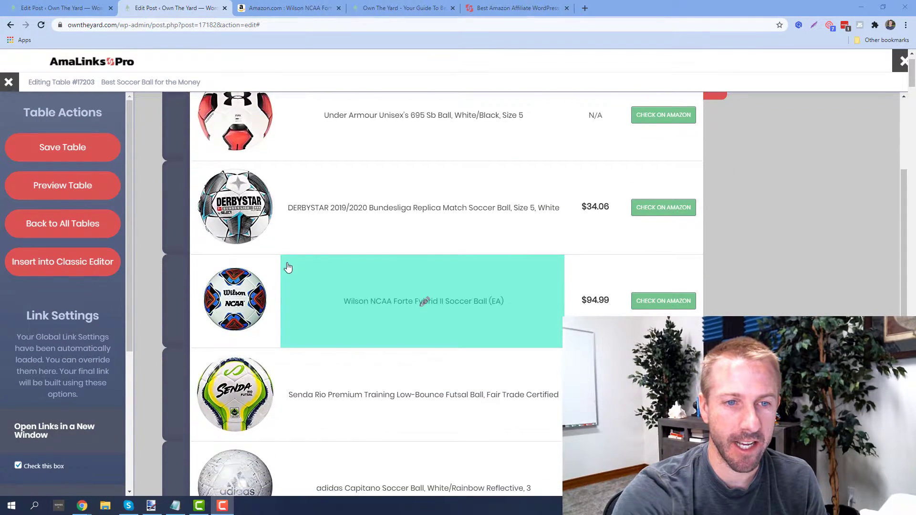
scroll(292, 293, "down", 1)
scroll(489, 310, "down", 1)
scroll(489, 310, "up", 2)
scroll(507, 288, "up", 1)
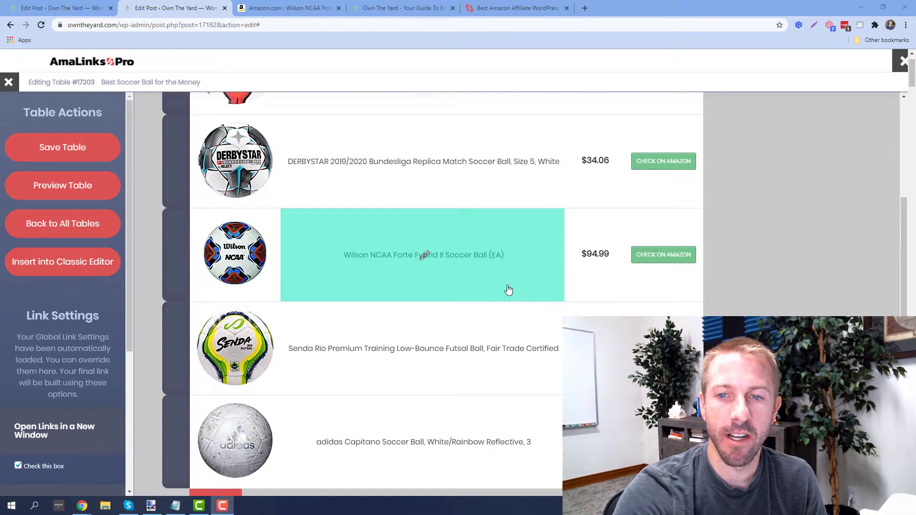
scroll(507, 289, "up", 1)
scroll(637, 292, "up", 1)
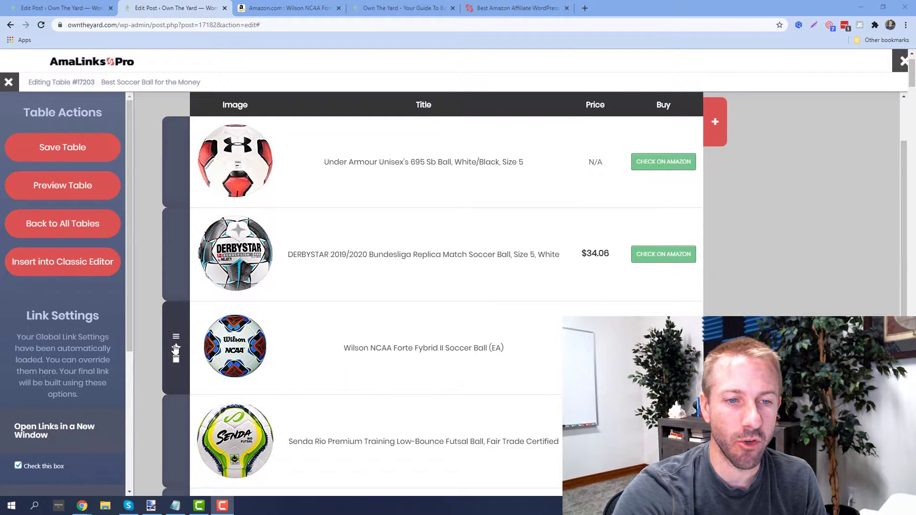
Star the Wilson NCAA Forte Fybrid II row as the table's Top pick and review the row order and link settings
left_click(176, 349)
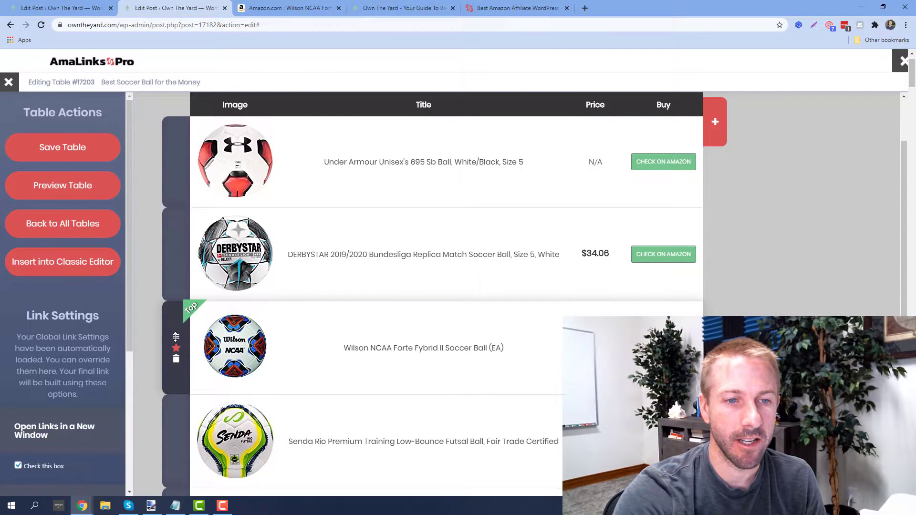
mouse_move(173, 315)
left_mouse_down()
mouse_move(176, 224)
mouse_move(180, 344)
left_mouse_up()
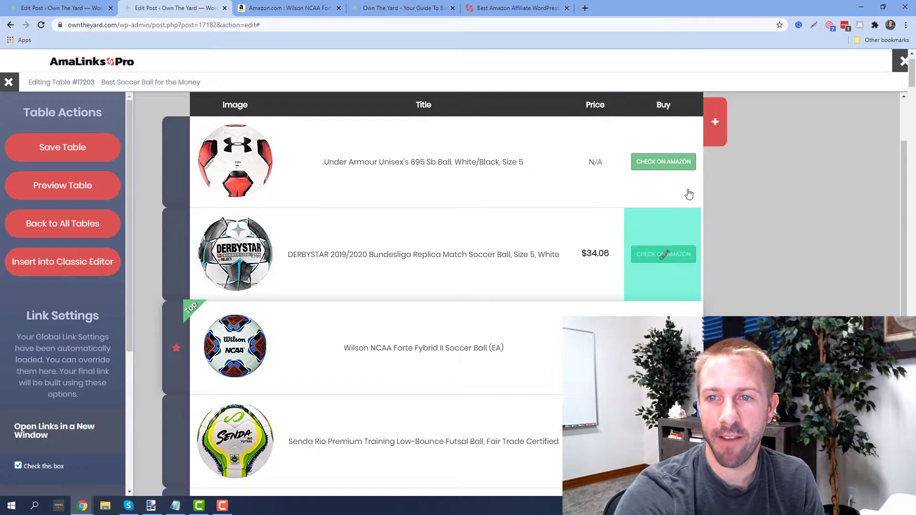
scroll(655, 309, "down", 3)
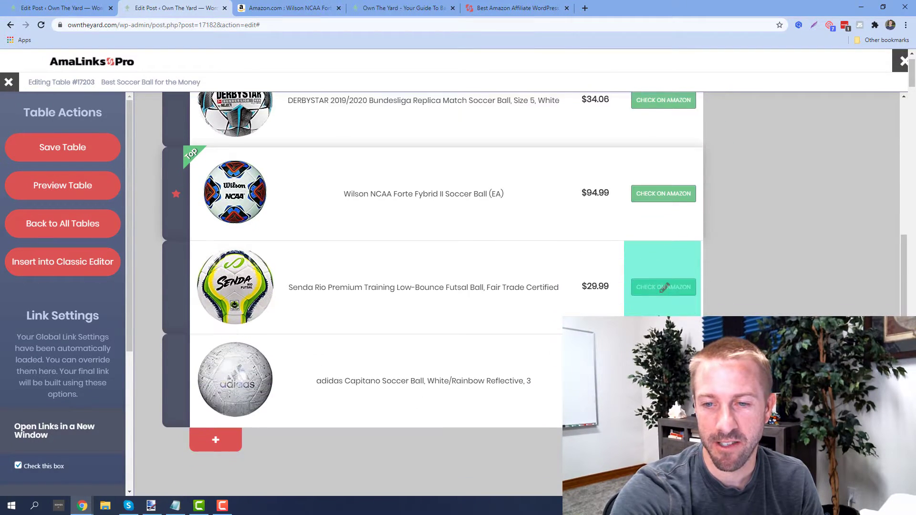
scroll(609, 263, "up", 2)
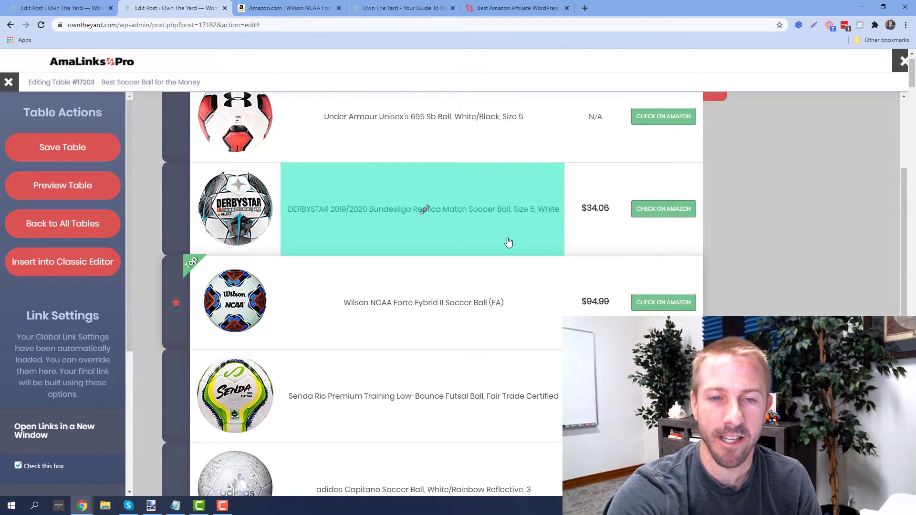
scroll(465, 222, "up", 2)
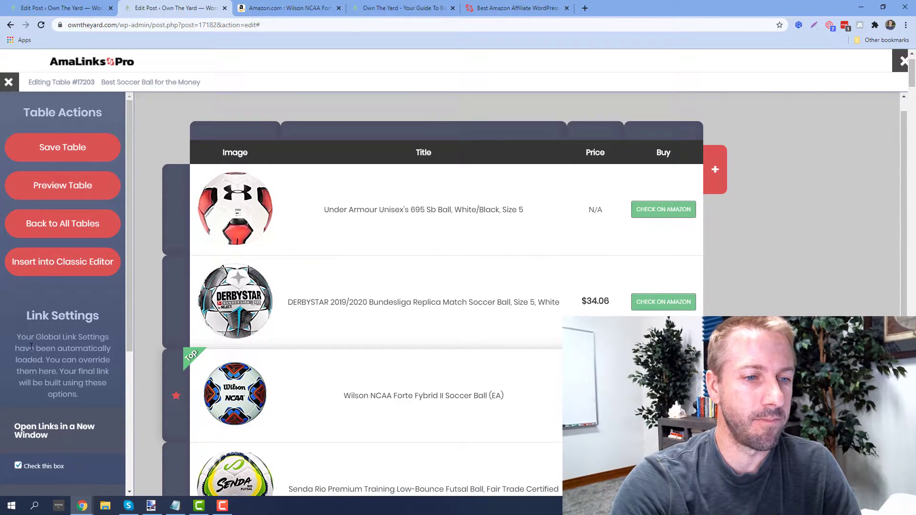
left_click_drag(42, 337, 108, 360)
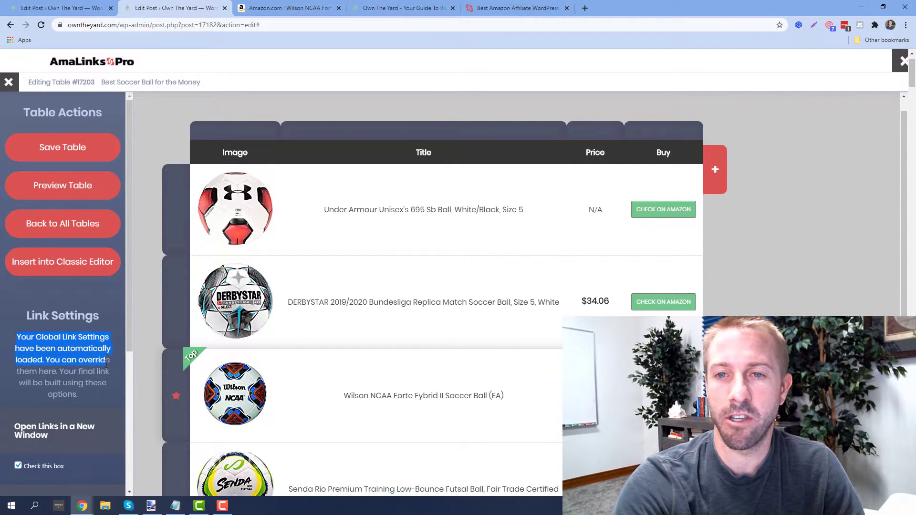
left_click(821, 268)
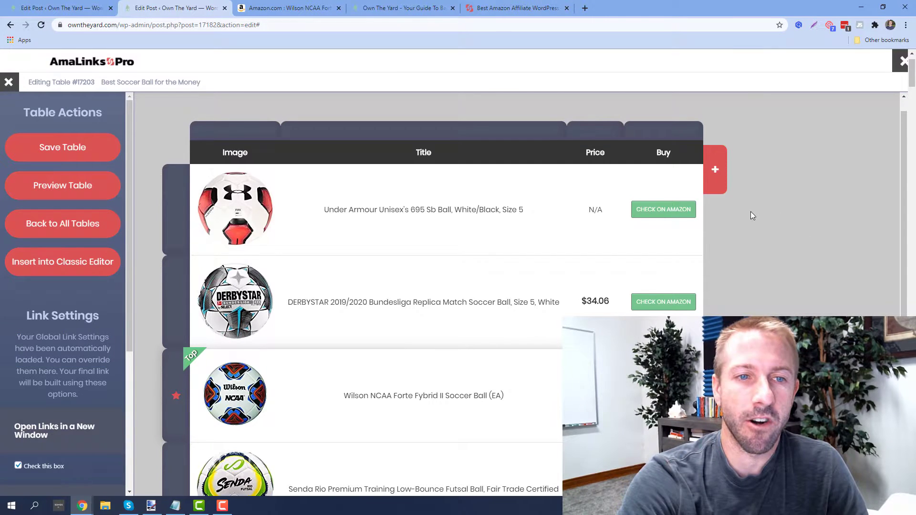
scroll(751, 214, "down", 1)
scroll(734, 230, "down", 2)
scroll(747, 245, "up", 1)
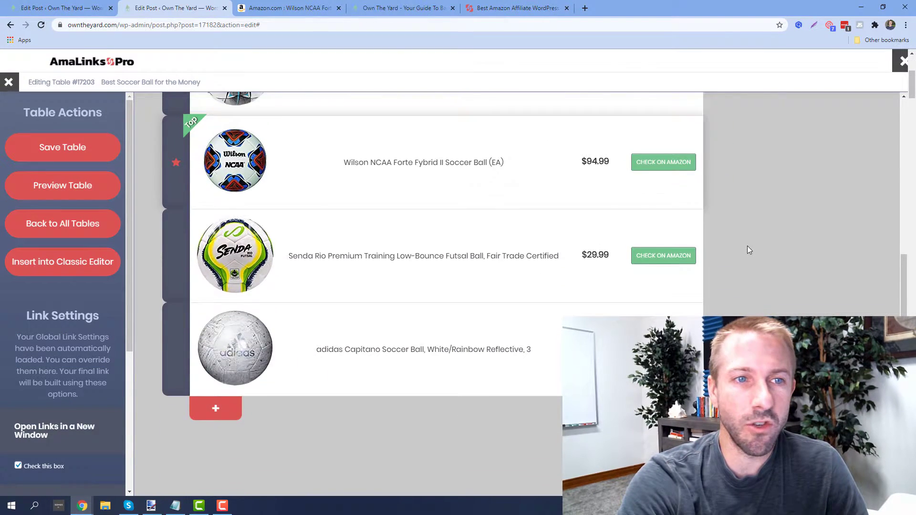
scroll(737, 251, "up", 2)
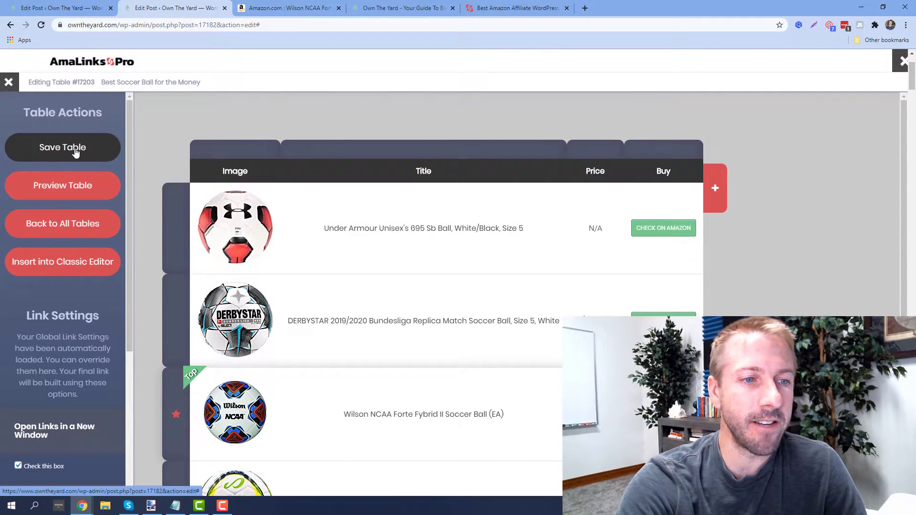
Insert the table shortcode into the post, preview the changes, and follow the Wilson ball's Check on Amazon button
left_click(71, 263)
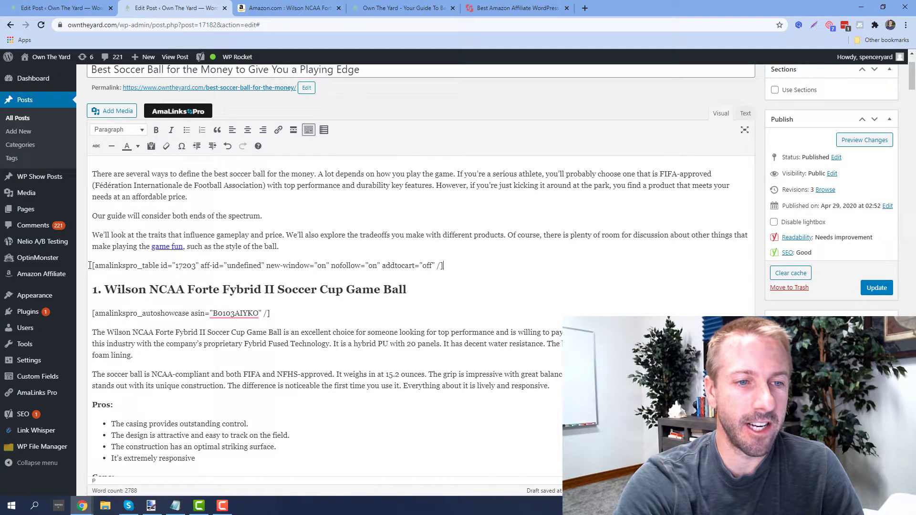
left_click_drag(452, 265, 90, 266)
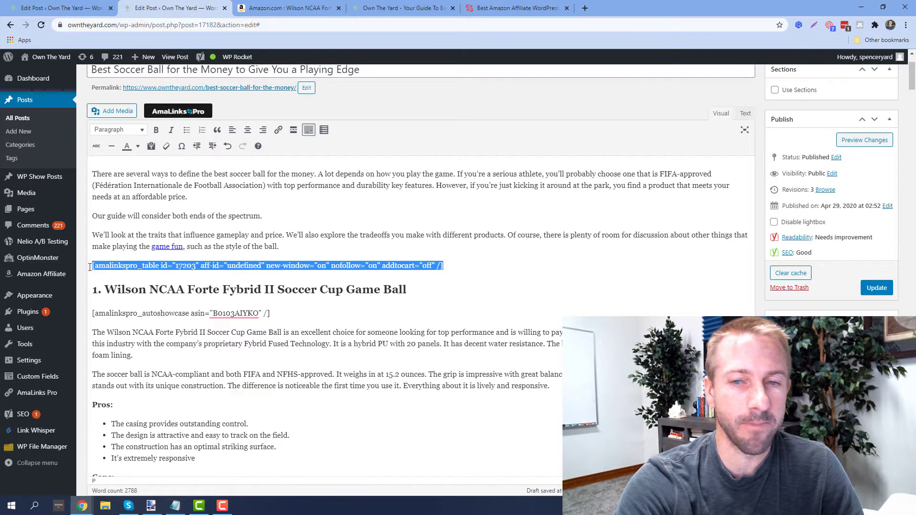
left_click(866, 140)
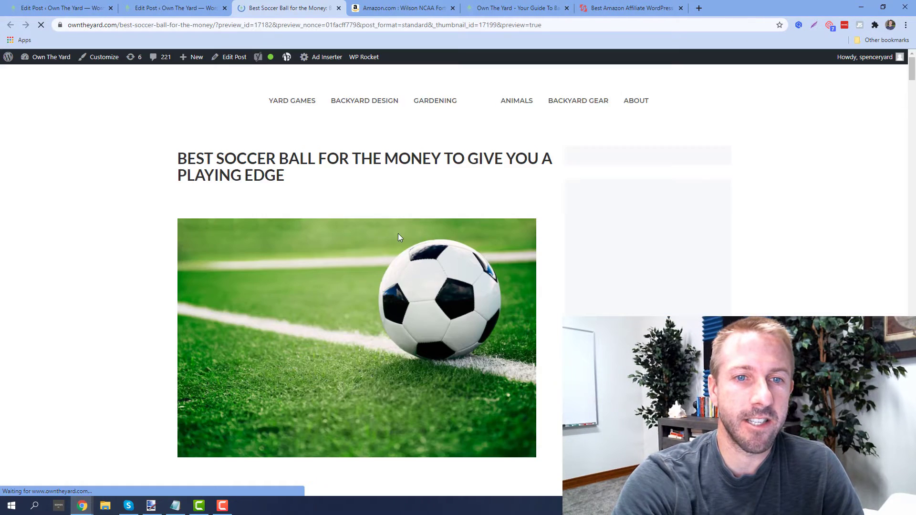
scroll(375, 223, "down", 5)
scroll(376, 223, "down", 2)
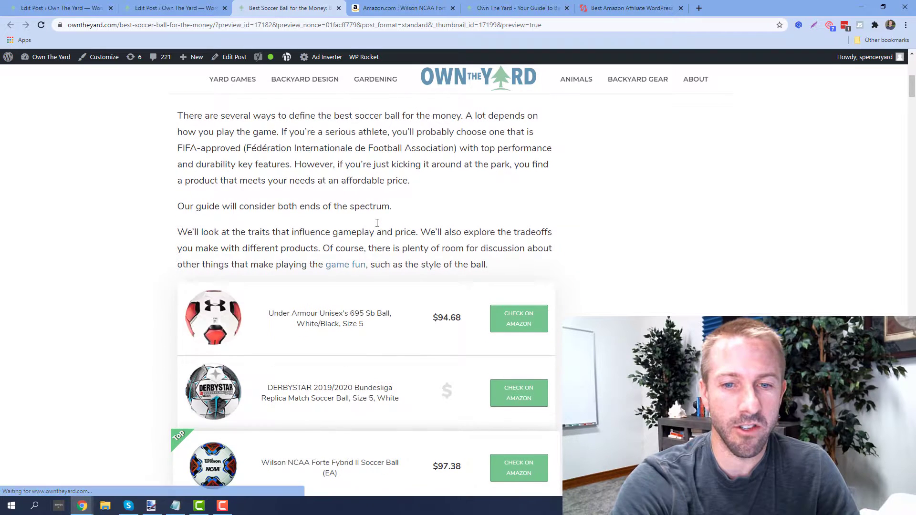
scroll(436, 222, "down", 1)
scroll(450, 260, "down", 2)
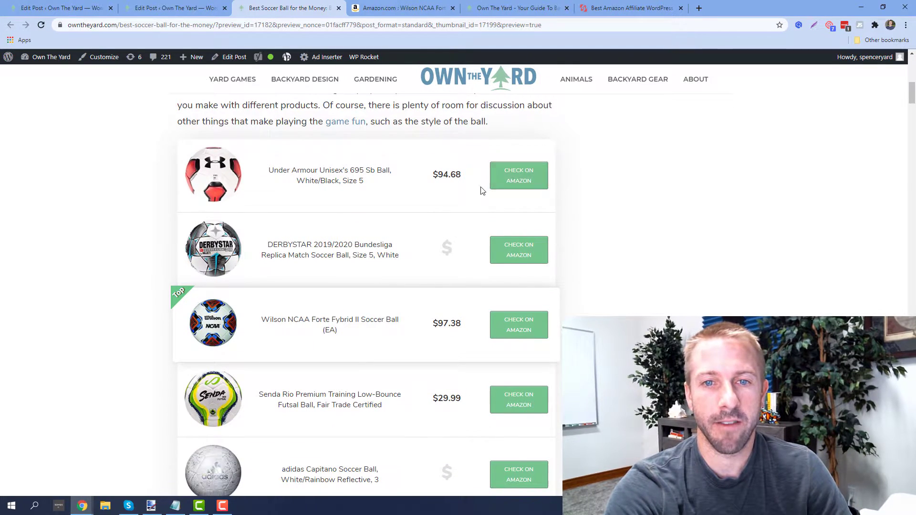
scroll(503, 182, "down", 1)
scroll(445, 210, "down", 1)
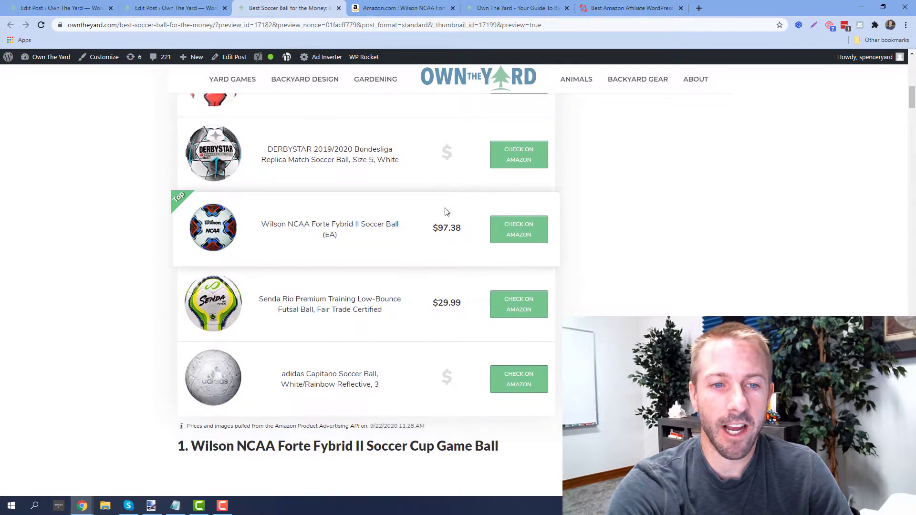
scroll(446, 228, "up", 2)
scroll(434, 237, "up", 1)
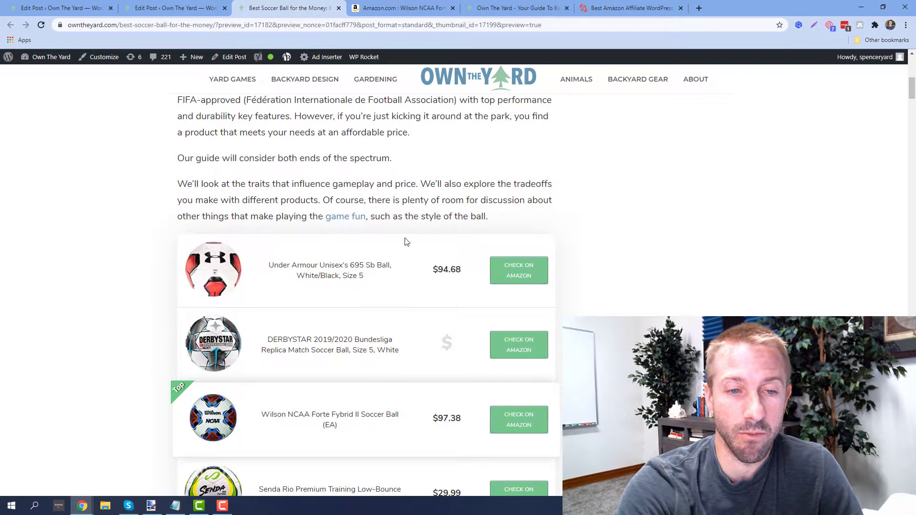
scroll(317, 250, "down", 2)
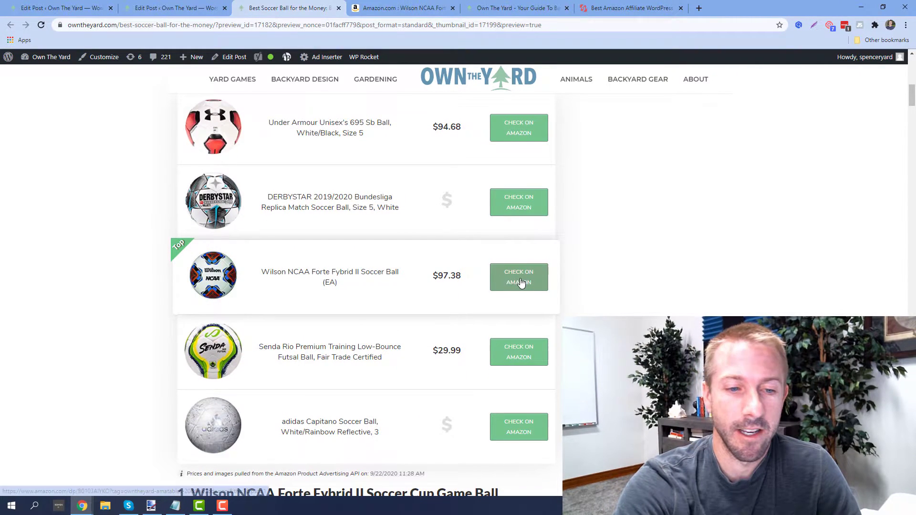
left_click(521, 284)
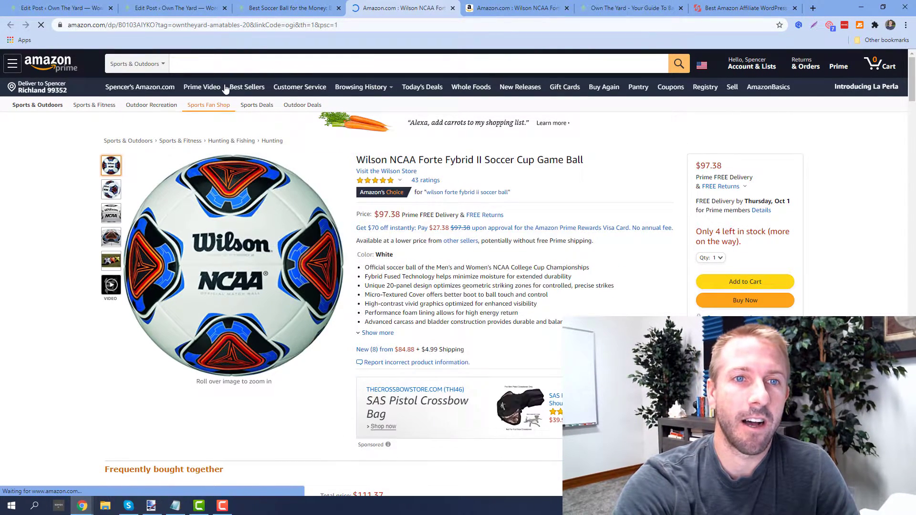
Check the Wilson box and CTA button in the preview, then return to the editor at the old Under Armour Amazon box shortcode
left_click(177, 8)
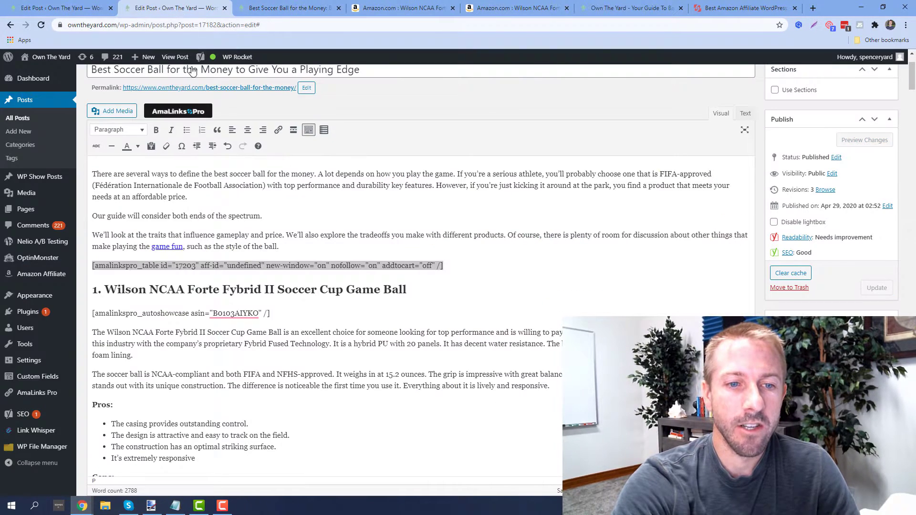
scroll(267, 331, "down", 1)
scroll(267, 331, "down", 2)
scroll(267, 331, "up", 2)
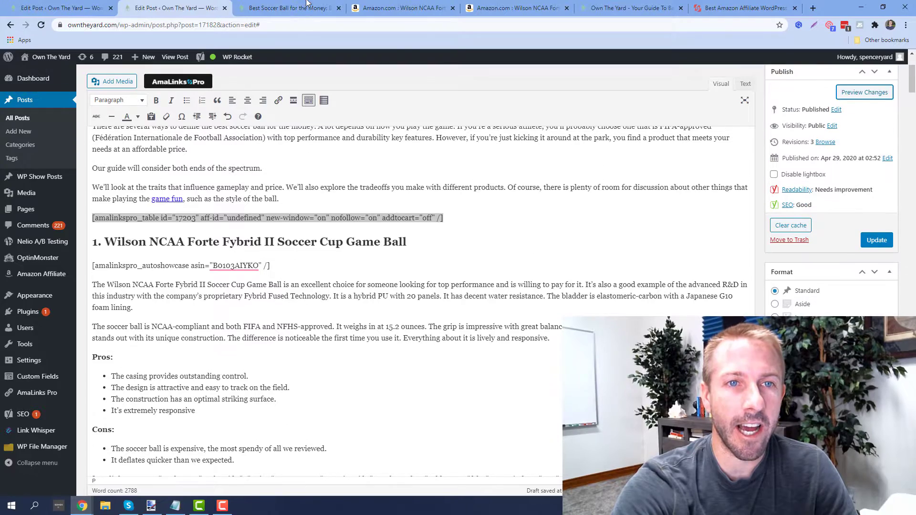
left_click(864, 91)
scroll(314, 317, "down", 3)
scroll(321, 293, "down", 2)
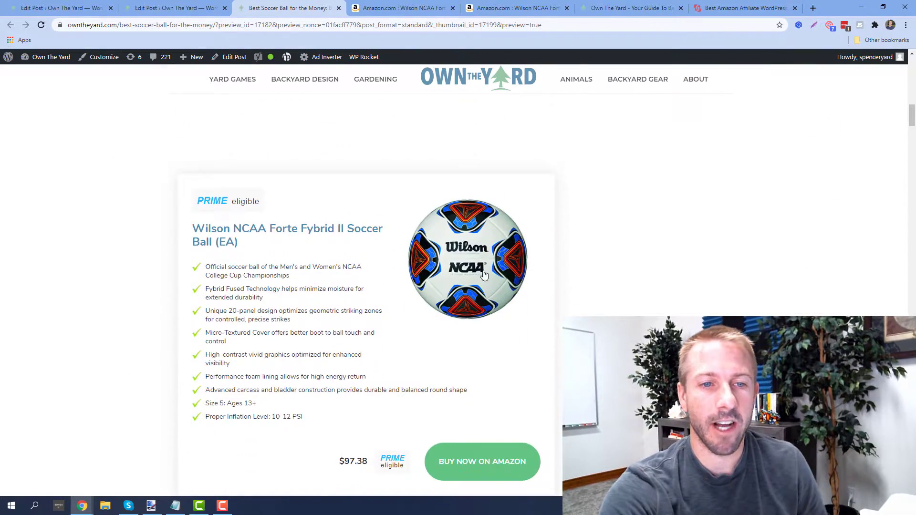
scroll(322, 279, "down", 1)
scroll(323, 279, "down", 2)
scroll(299, 280, "down", 3)
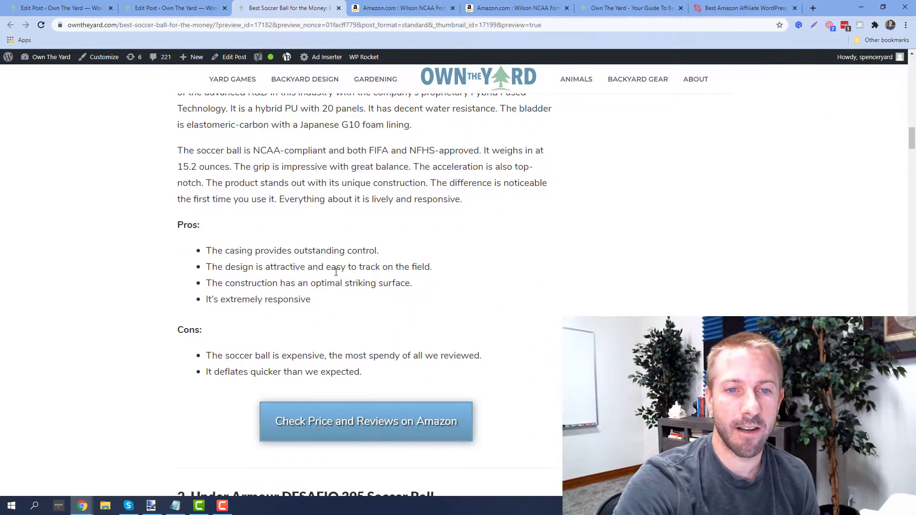
scroll(329, 268, "up", 2)
scroll(534, 255, "up", 1)
scroll(533, 255, "up", 2)
scroll(542, 253, "up", 1)
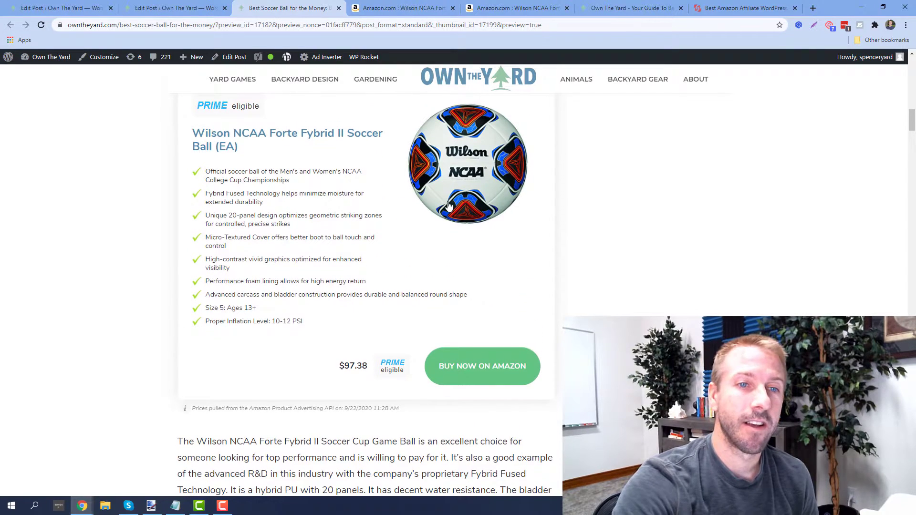
scroll(504, 266, "down", 2)
scroll(501, 265, "down", 2)
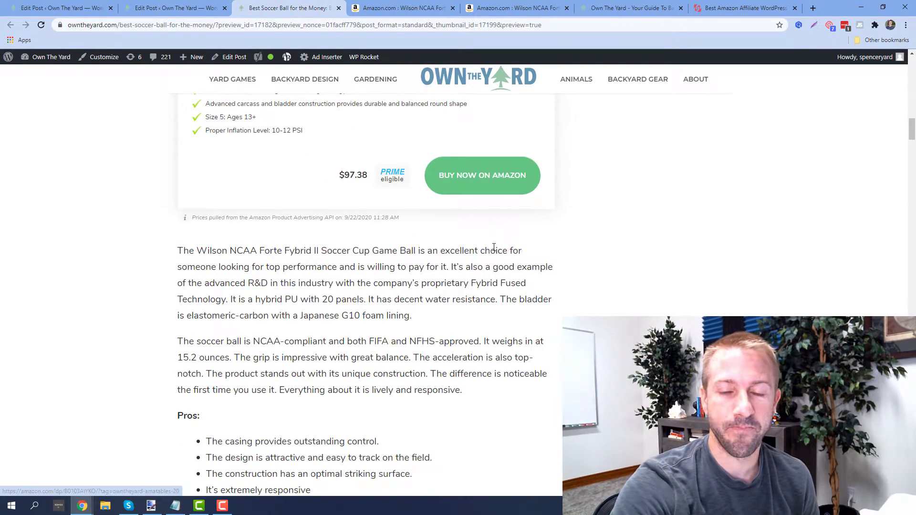
scroll(493, 245, "down", 2)
scroll(491, 251, "down", 3)
scroll(482, 247, "down", 2)
scroll(482, 244, "down", 1)
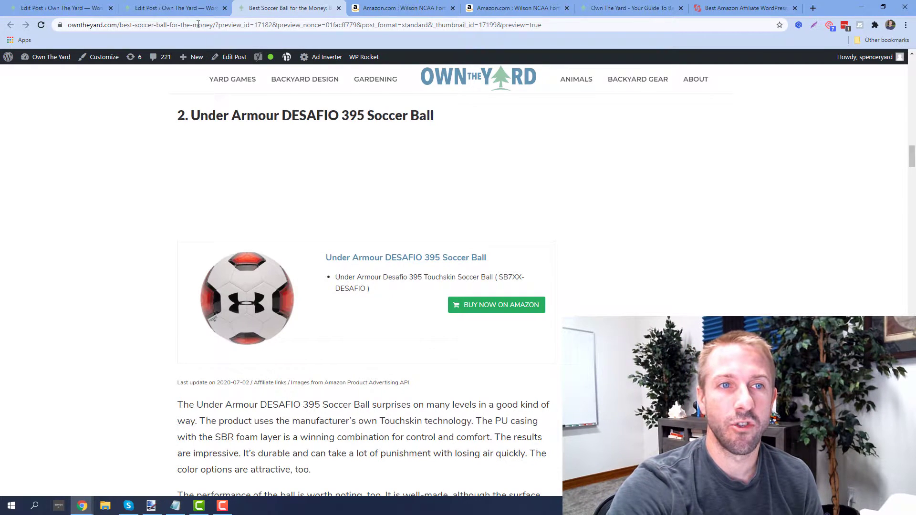
left_click(184, 15)
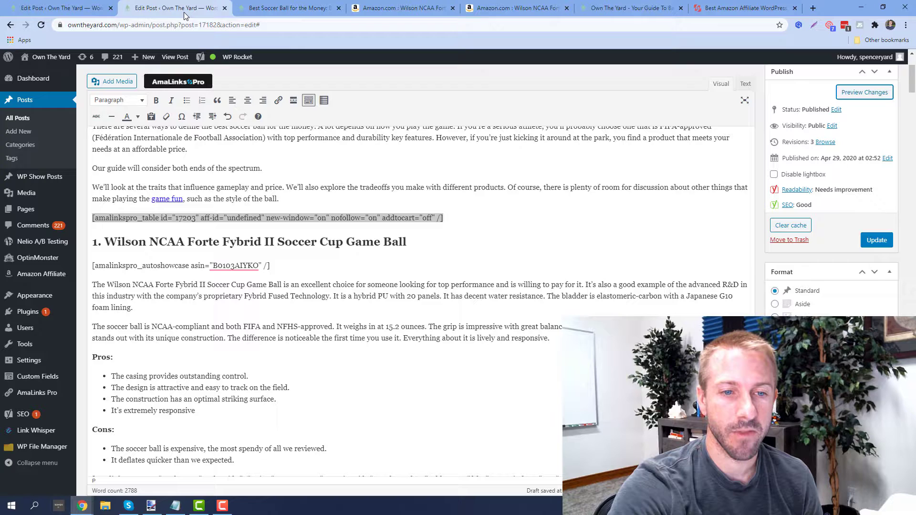
scroll(264, 311, "down", 5)
left_click(221, 282)
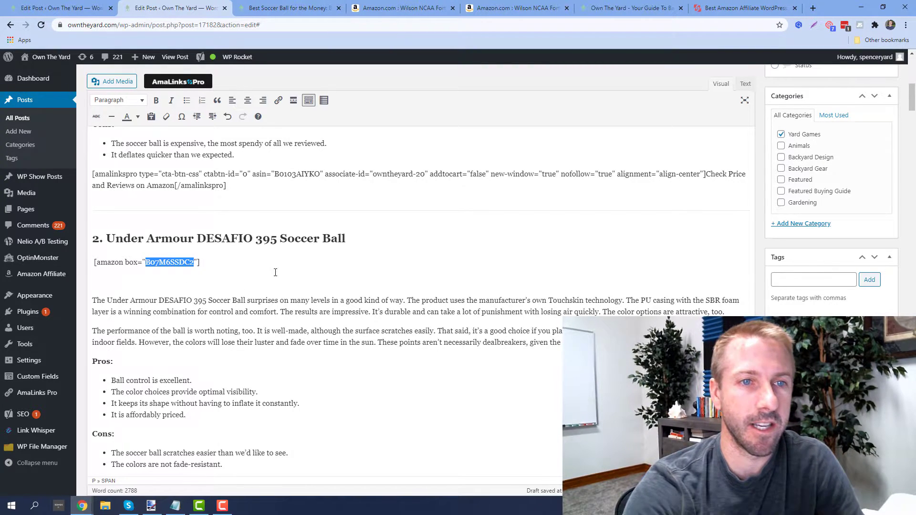
In the AmaLinks Pro finder, choose tracking ID owntheyard-amashowcase-20 and paste ASIN B07M6SSDC2 as the search term
left_click(187, 81)
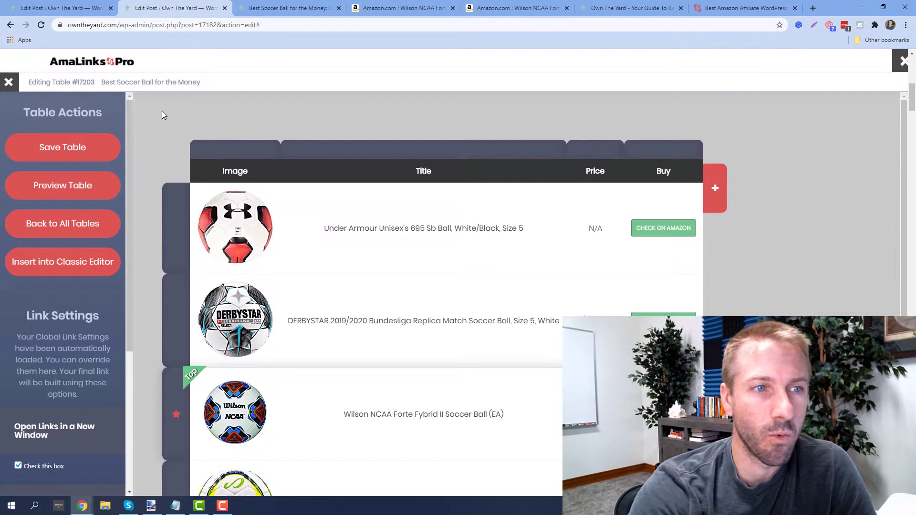
left_click(8, 83)
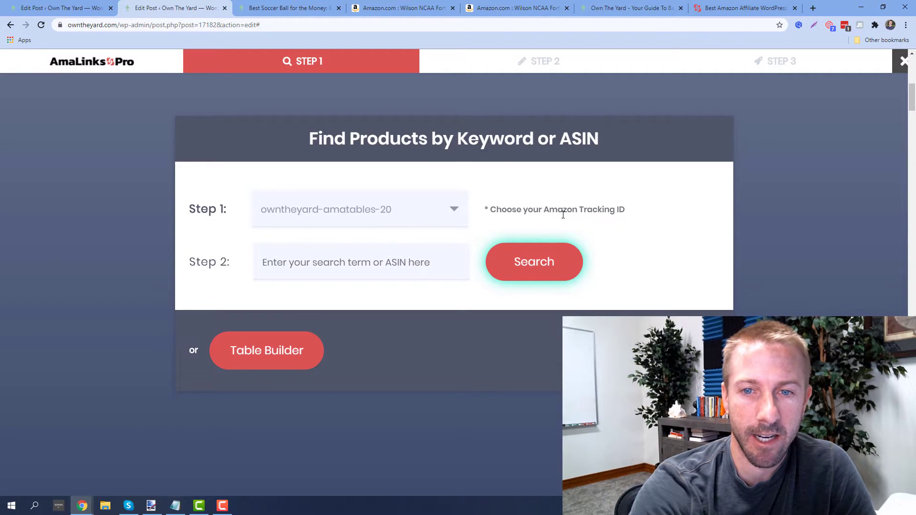
left_click(456, 213)
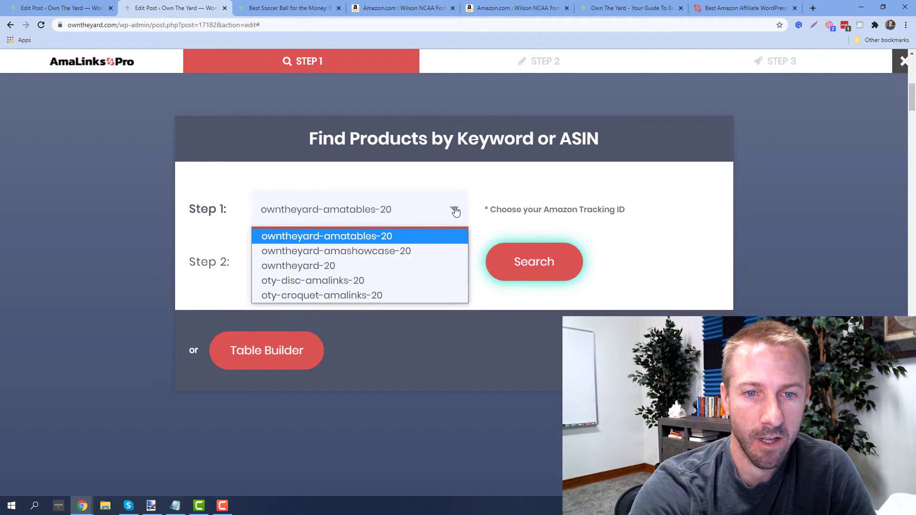
left_click(407, 251)
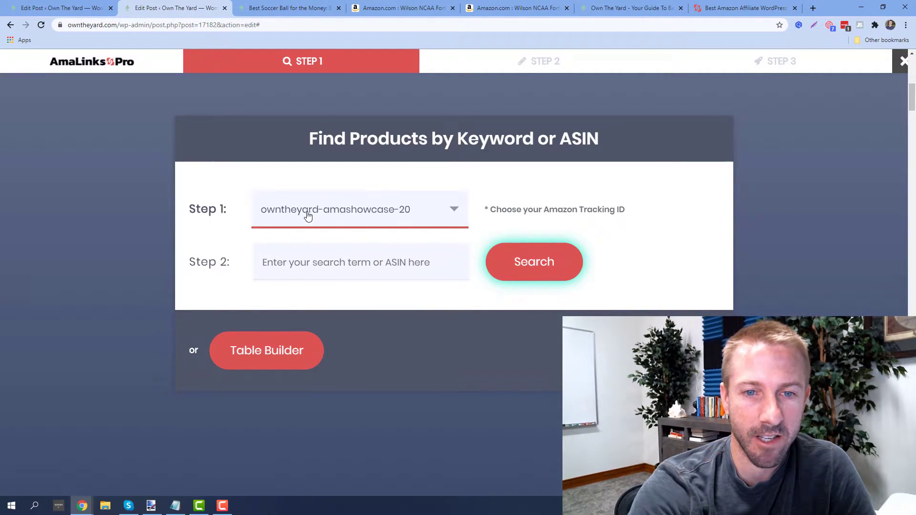
left_click(363, 259)
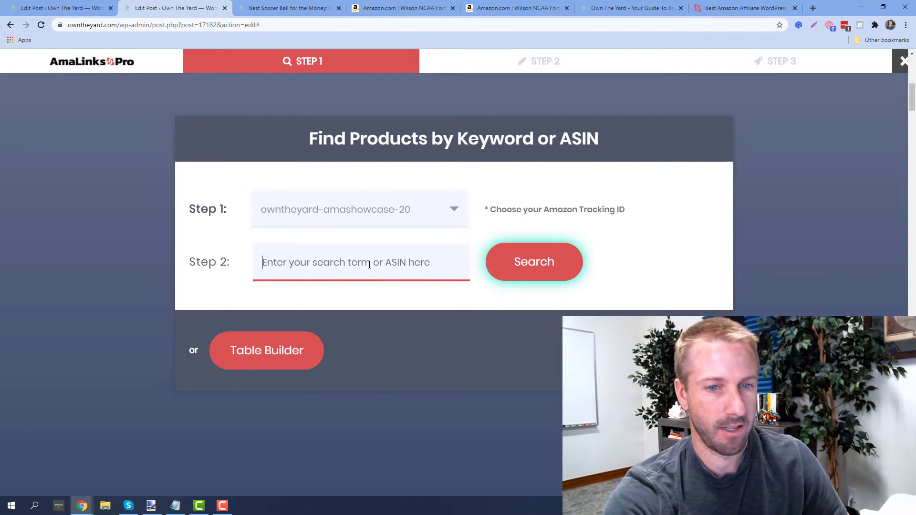
type("B07M6SSDC2")
Search the ASIN, then replace it with 'Under Armour DESAFIO 395 Soccer Ball' and search by name instead
left_click(529, 271)
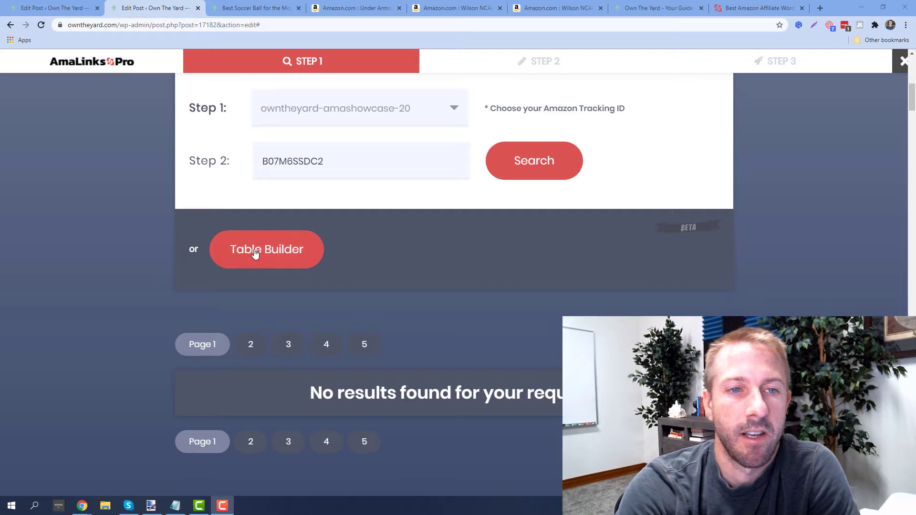
left_click(341, 157)
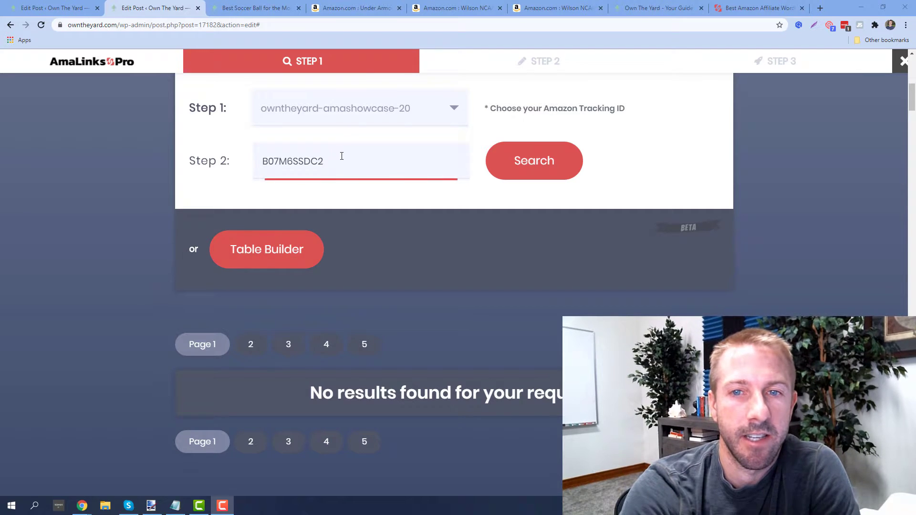
left_click_drag(370, 164, 248, 172)
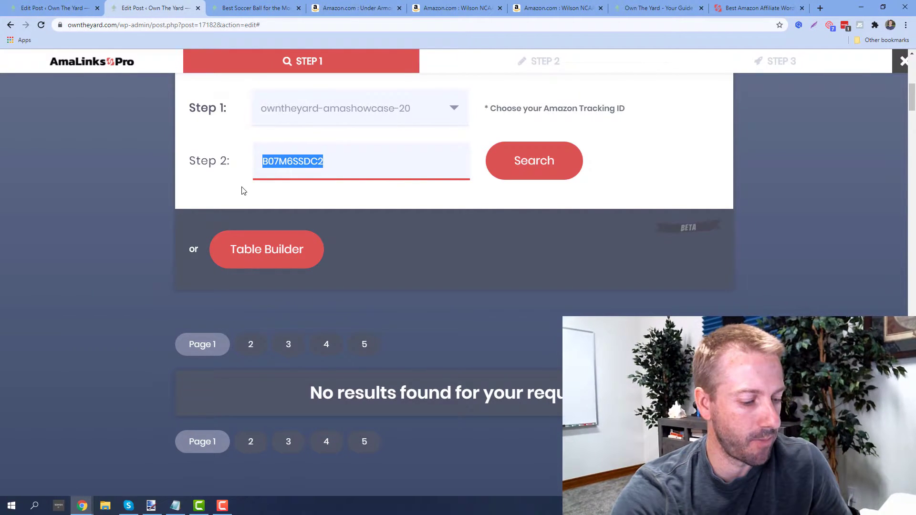
type("Under Armour DESAFIO 395 Soccer Ball")
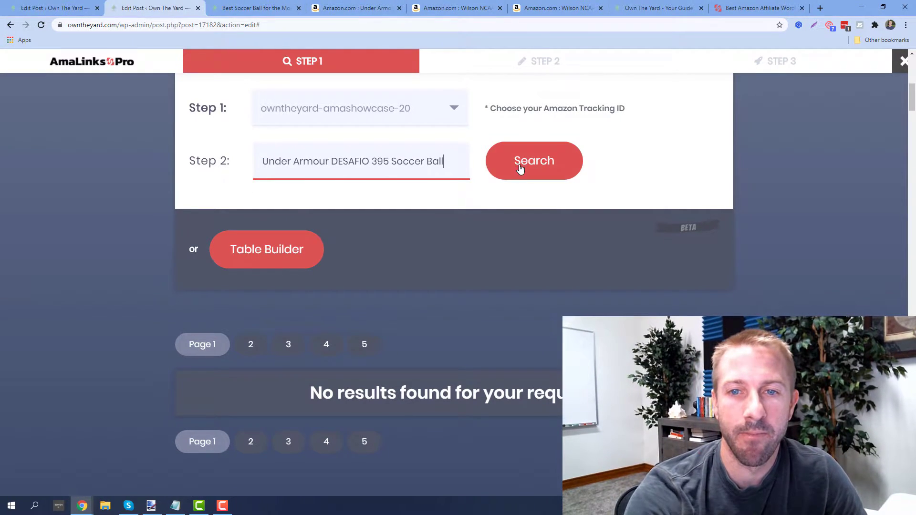
left_click(528, 166)
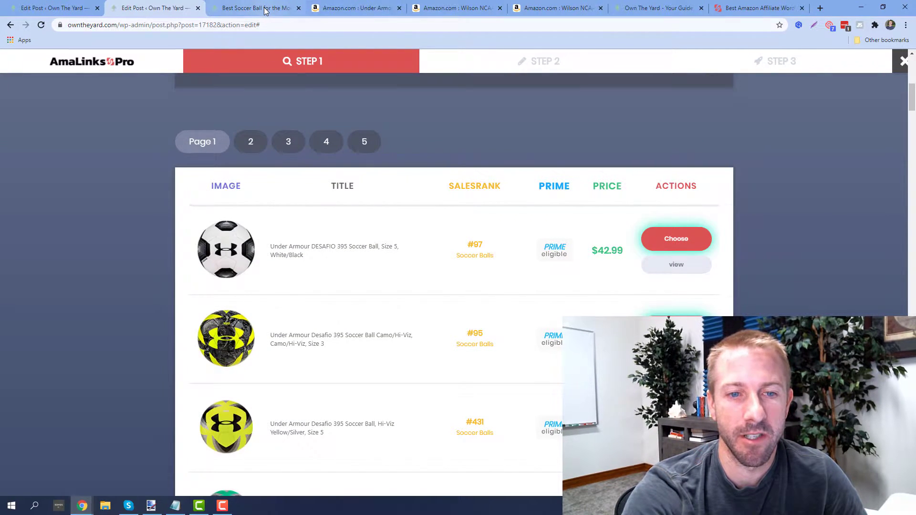
Compare with the ball's current box on the preview, then choose the Under Armour Unisex's 695 Sb Ball from the results
left_click(264, 10)
left_click(156, 8)
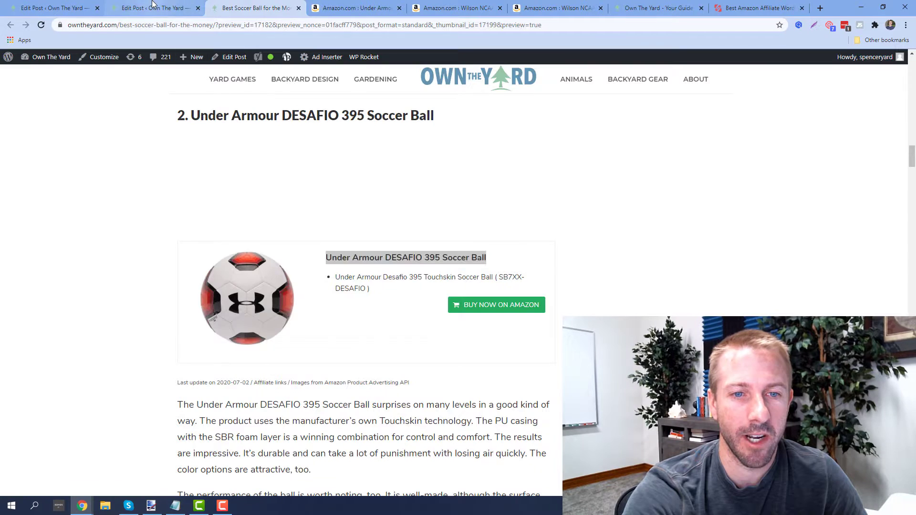
scroll(332, 331, "down", 2)
scroll(334, 329, "down", 2)
scroll(334, 325, "down", 2)
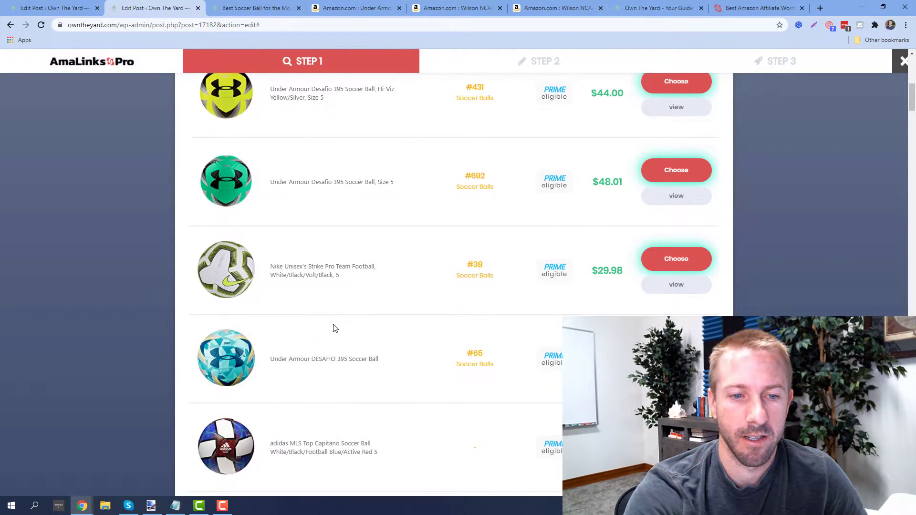
scroll(334, 322, "down", 5)
scroll(333, 321, "down", 4)
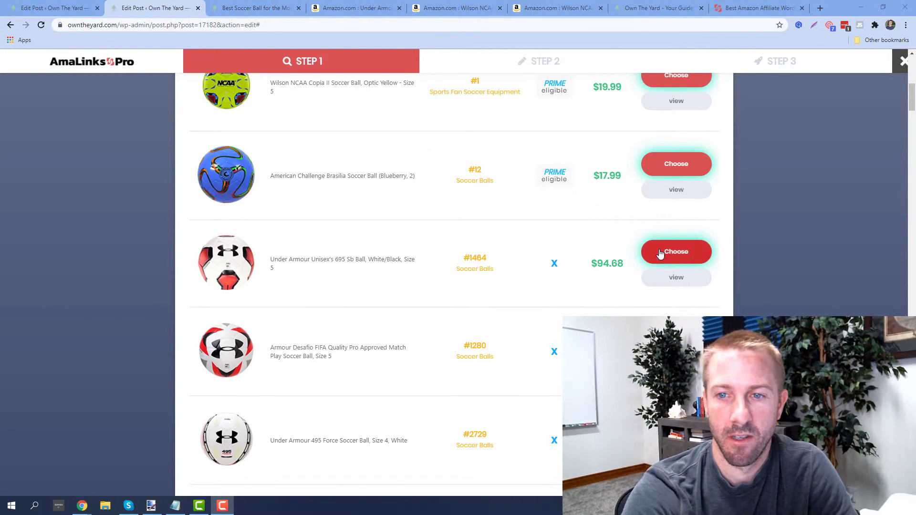
left_click(676, 254)
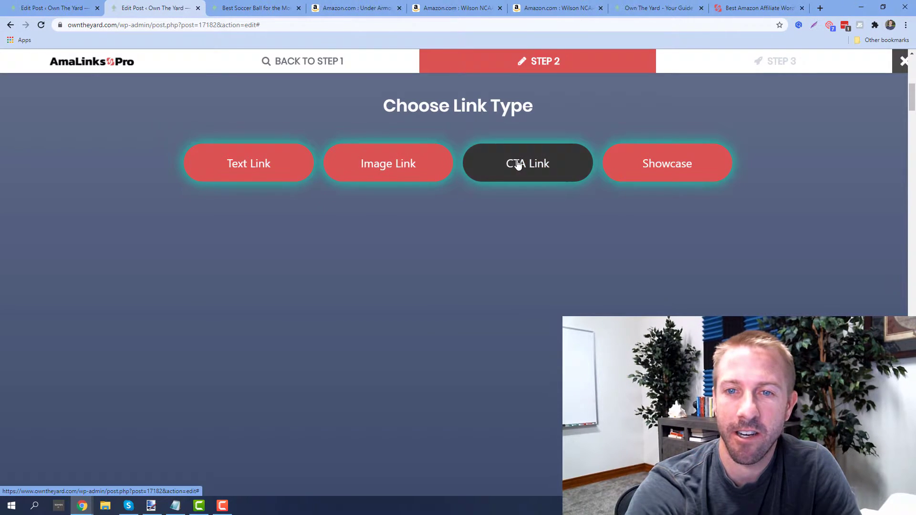
Start a Showcase box and try the Simple, Simple Wide and Simple w/ Slider layouts
left_click(663, 166)
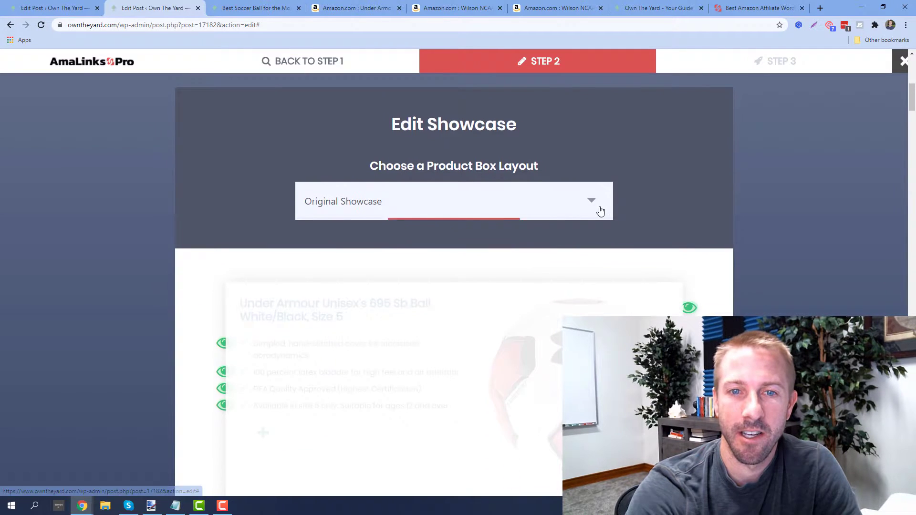
scroll(203, 264, "down", 2)
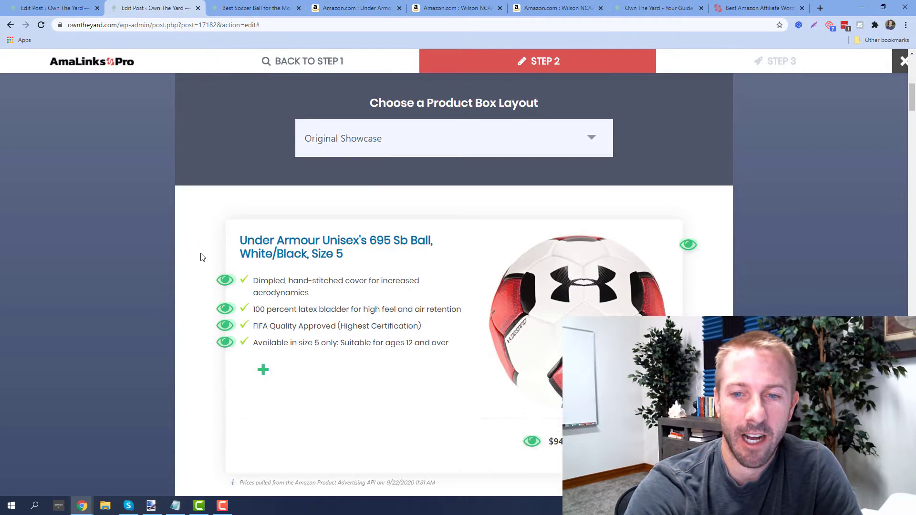
scroll(415, 219, "up", 1)
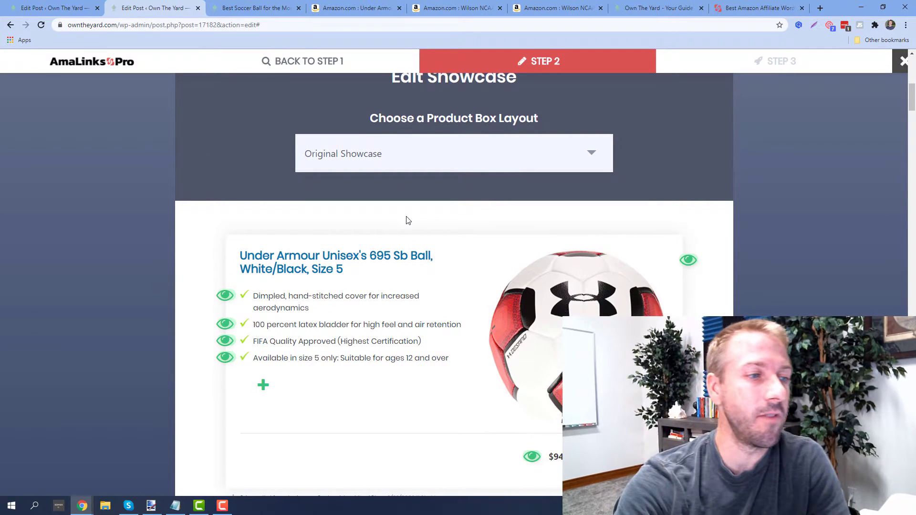
left_click(506, 154)
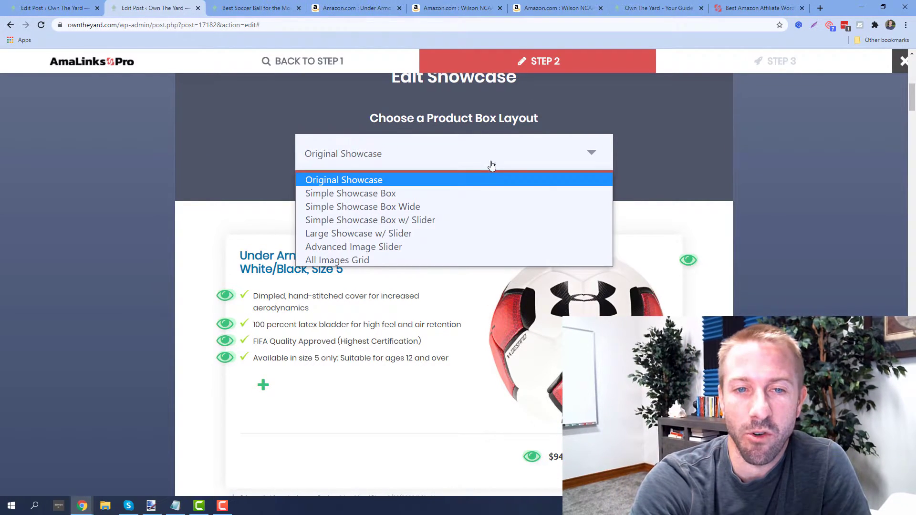
left_click(443, 192)
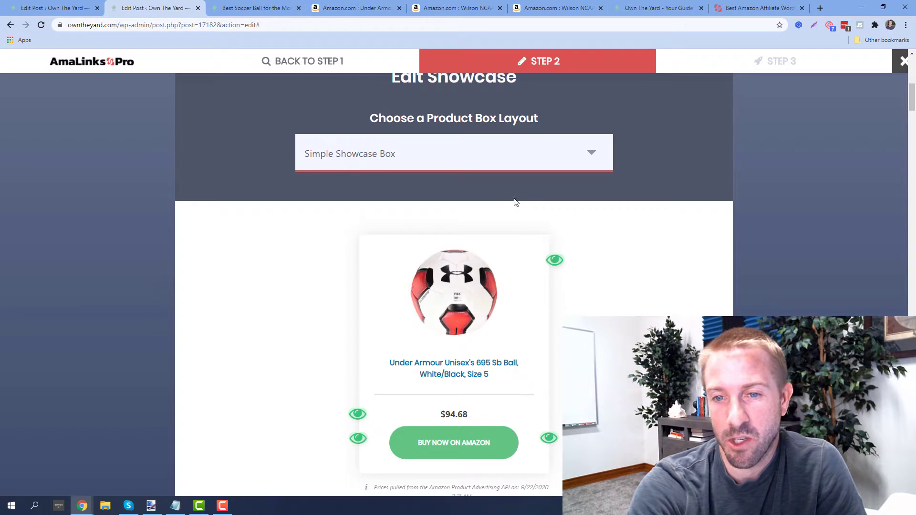
left_click(496, 154)
left_click(447, 208)
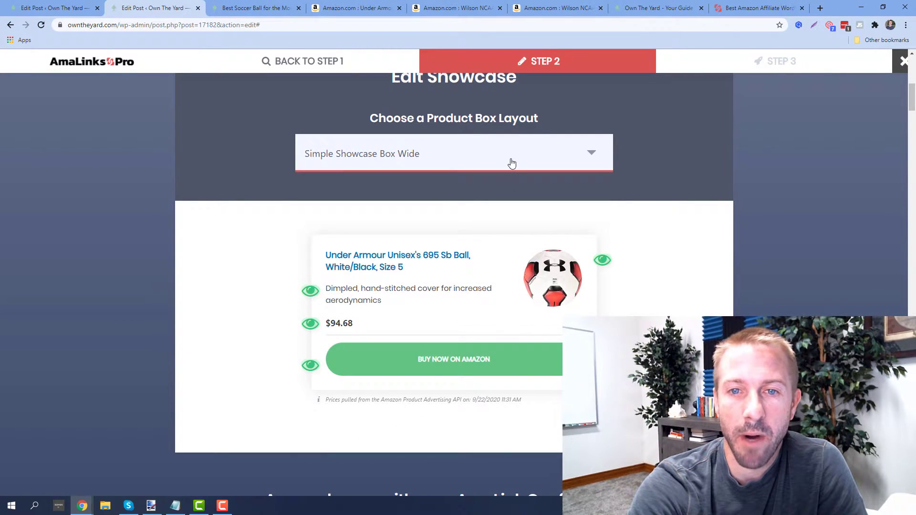
left_click(511, 164)
left_click(442, 219)
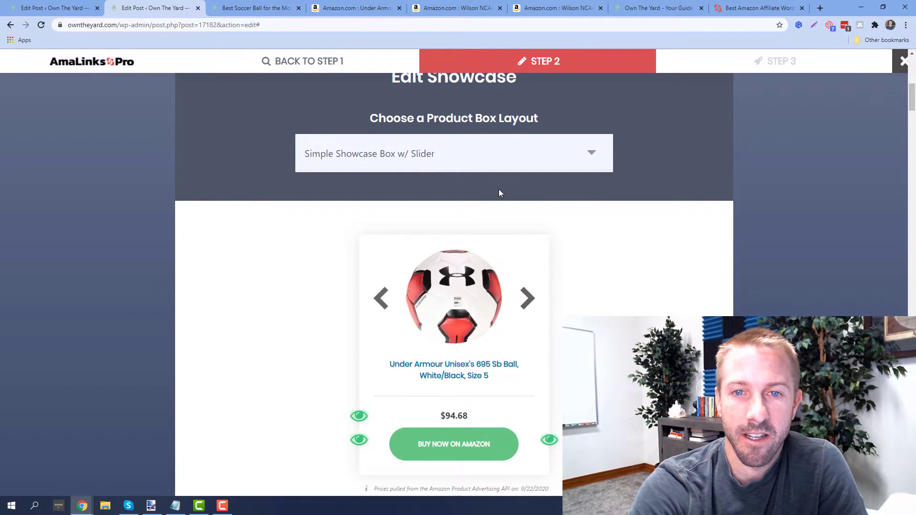
Try Large Showcase w/ Slider, Advanced Image Slider and All Images Grid, then settle on Original Showcase
left_click(497, 167)
left_click(430, 231)
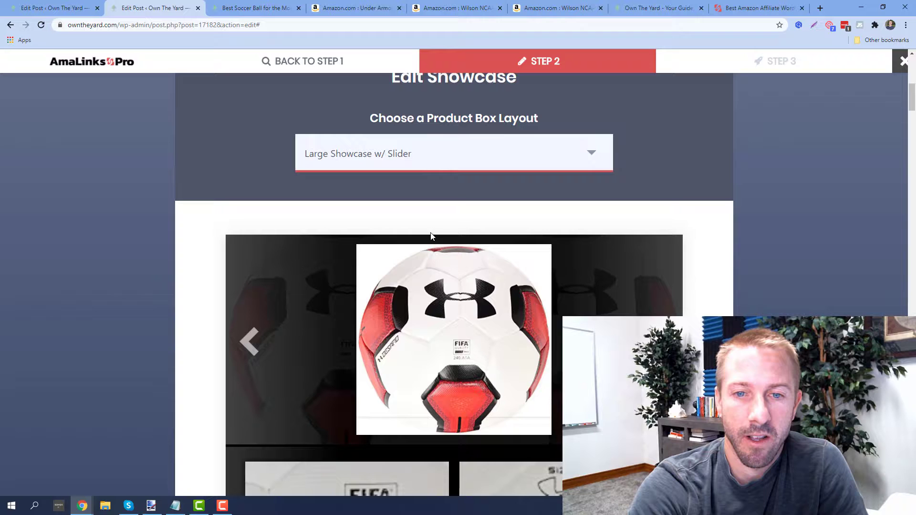
scroll(593, 307, "down", 2)
scroll(594, 300, "up", 1)
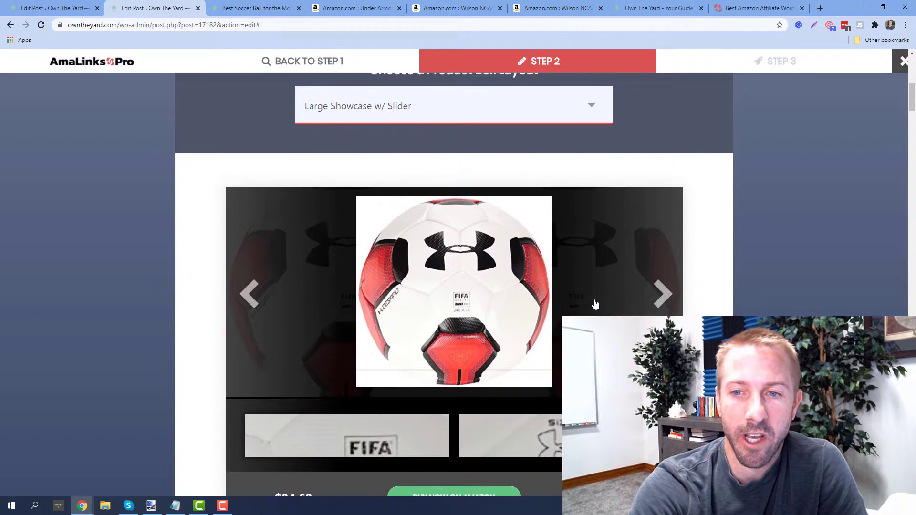
scroll(593, 305, "up", 1)
left_click(511, 161)
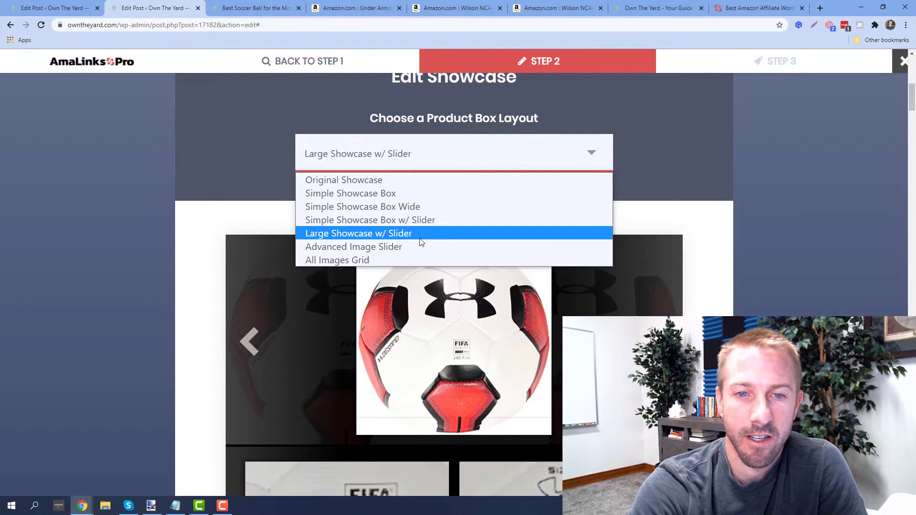
left_click(419, 246)
scroll(499, 209, "down", 1)
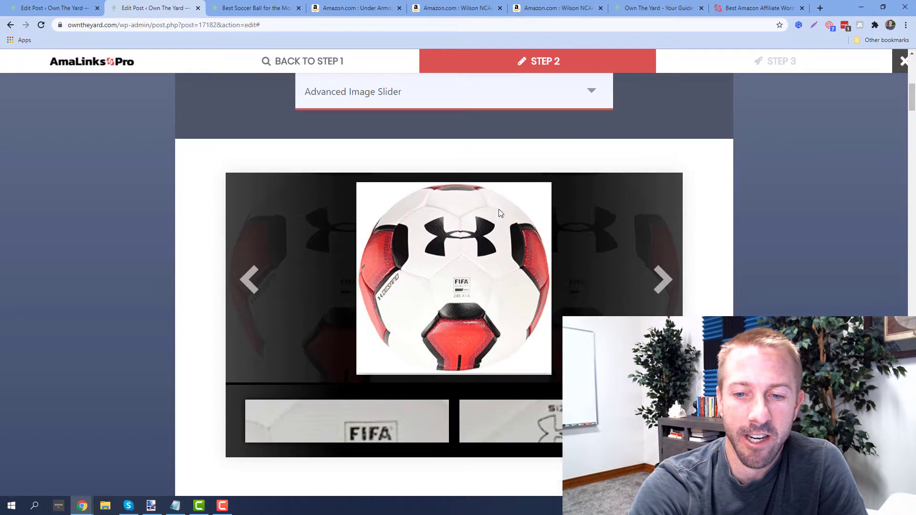
scroll(499, 209, "up", 1)
left_click(476, 161)
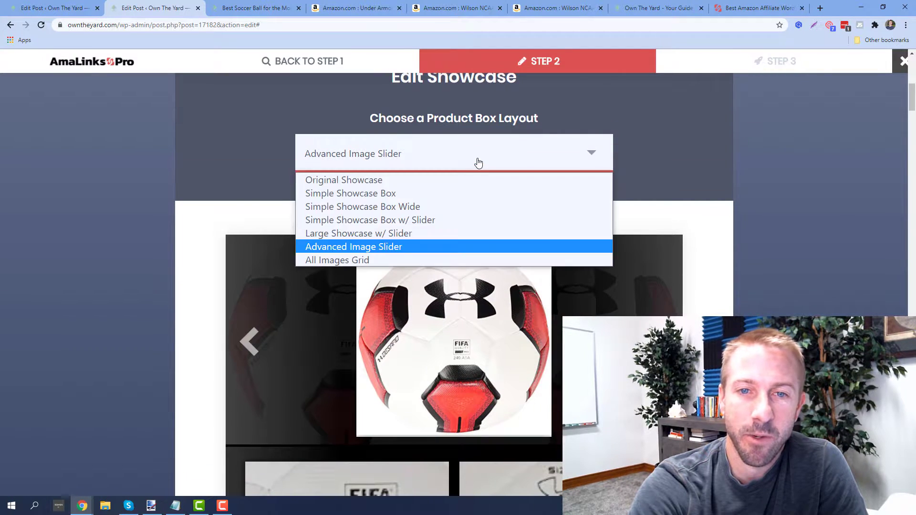
left_click(387, 260)
left_click(427, 155)
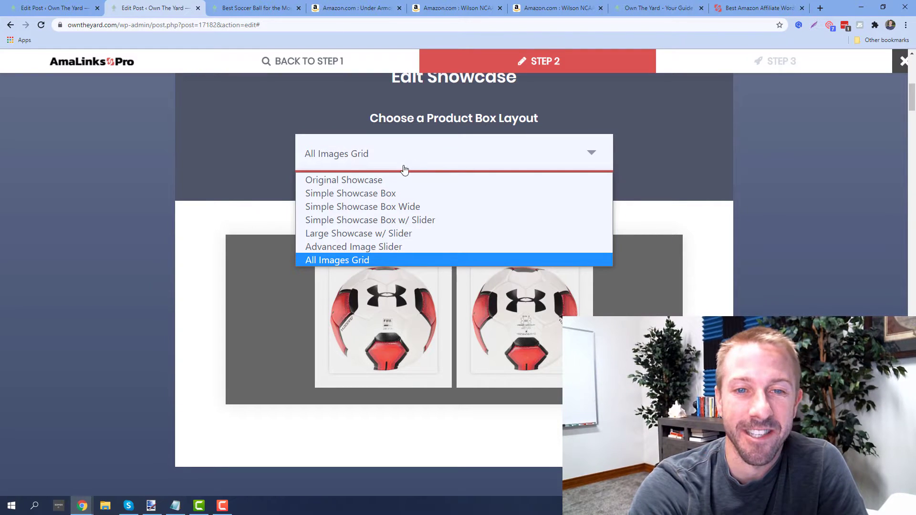
left_click(390, 179)
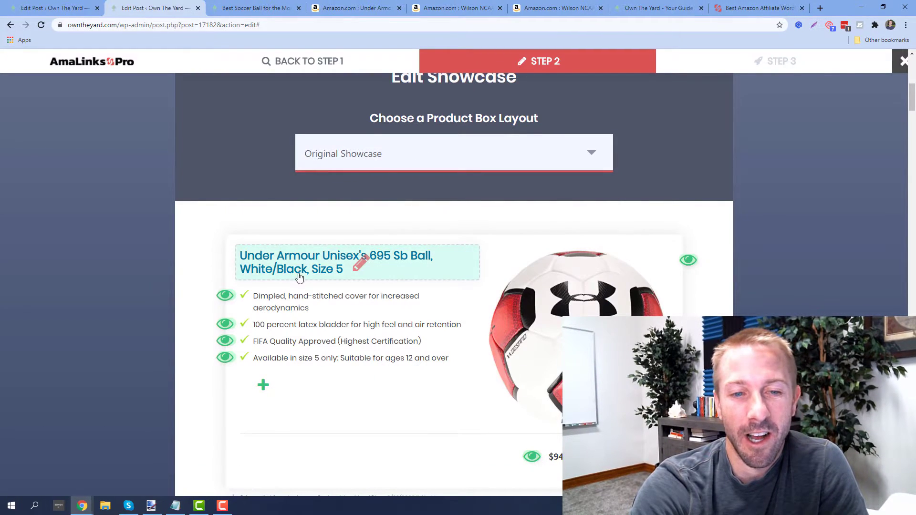
scroll(284, 246, "down", 1)
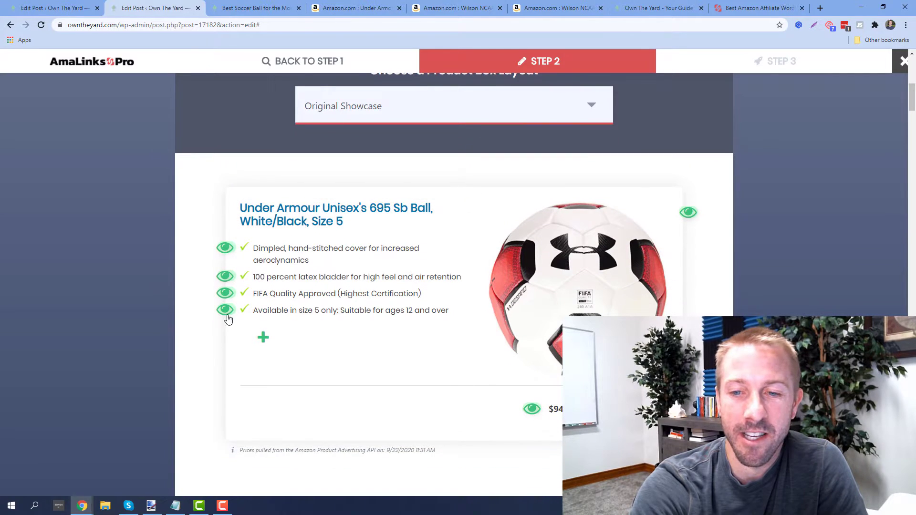
scroll(290, 334, "down", 1)
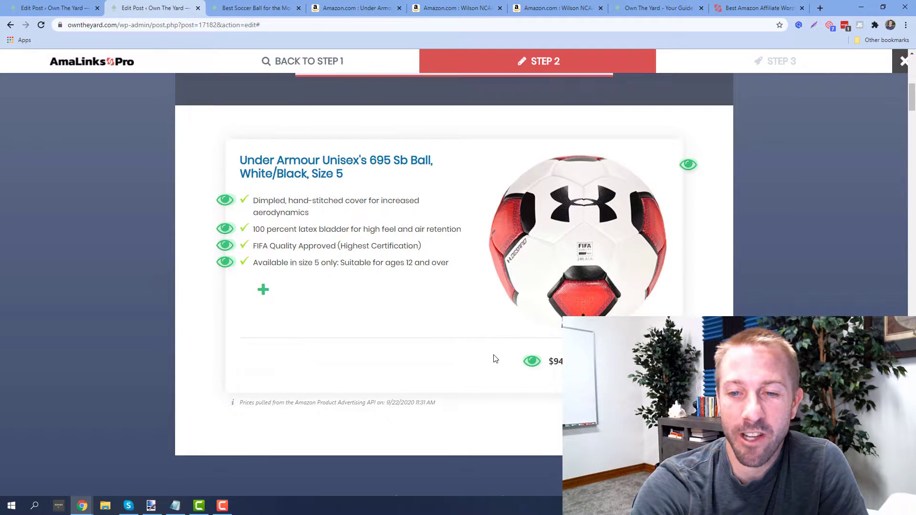
left_click(532, 362)
left_click(533, 363)
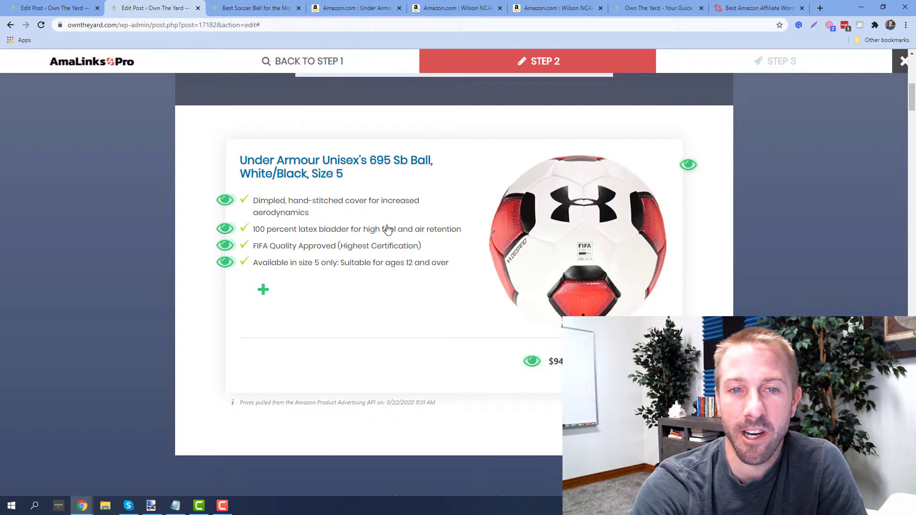
left_click(363, 170)
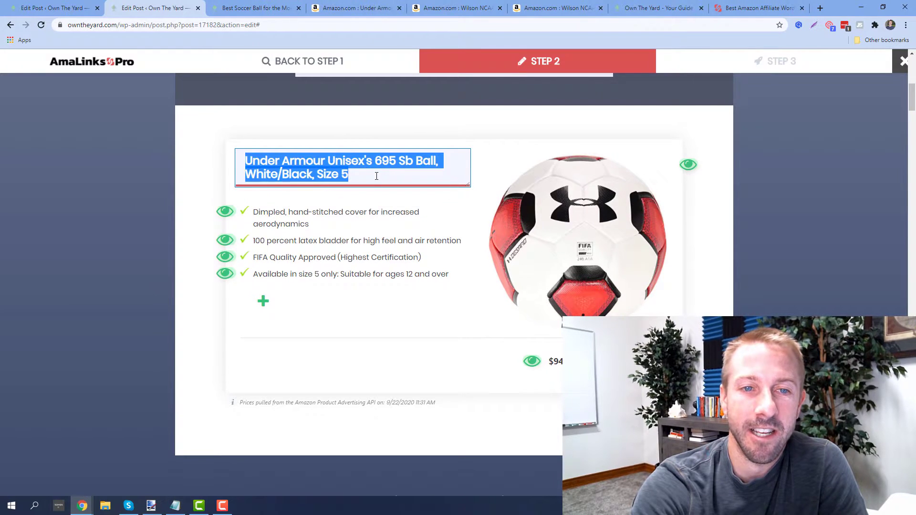
left_click(214, 139)
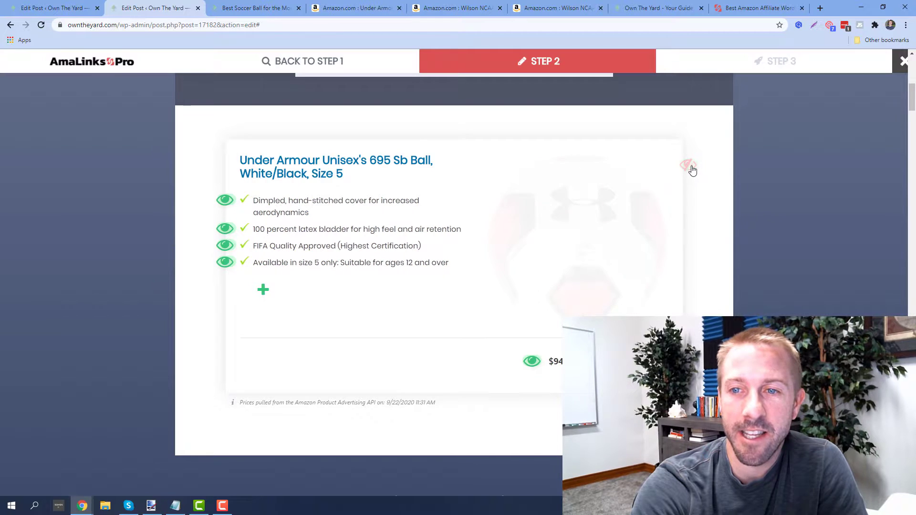
left_click(226, 202)
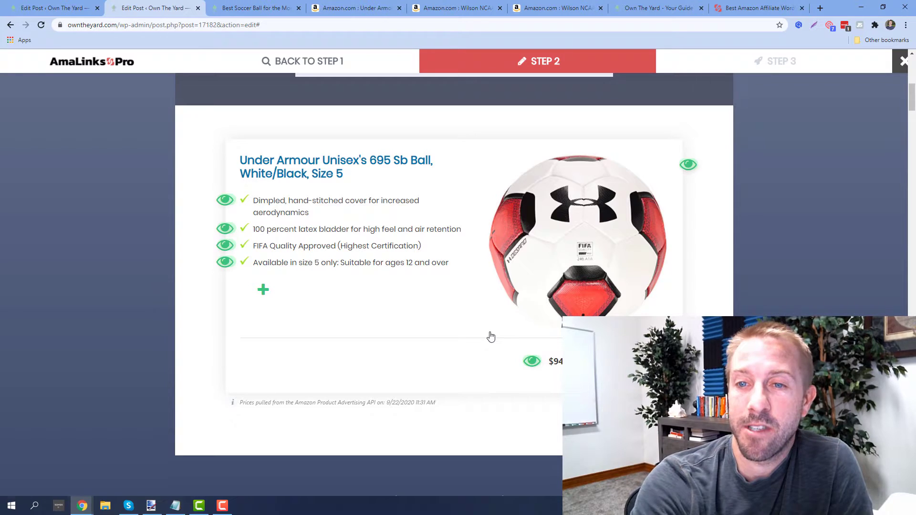
scroll(450, 382, "up", 1)
scroll(449, 382, "up", 1)
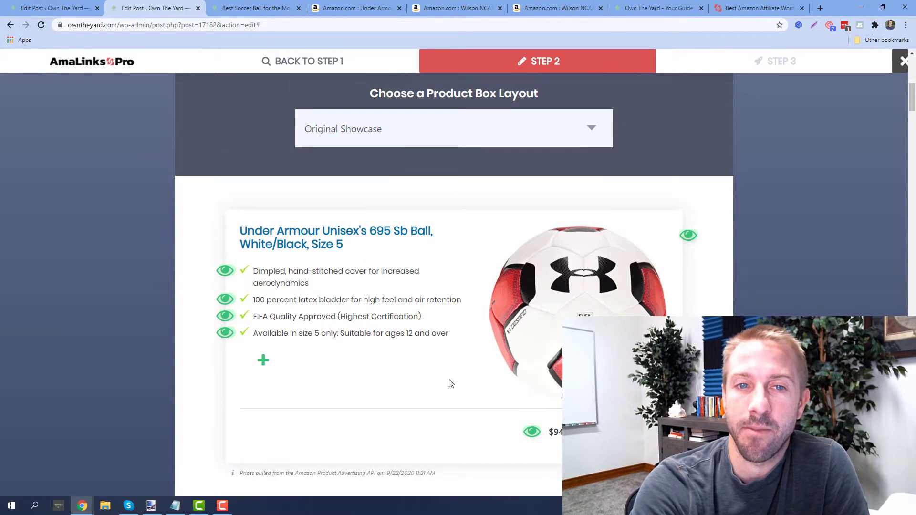
scroll(449, 383, "up", 1)
scroll(468, 389, "up", 2)
scroll(469, 394, "up", 1)
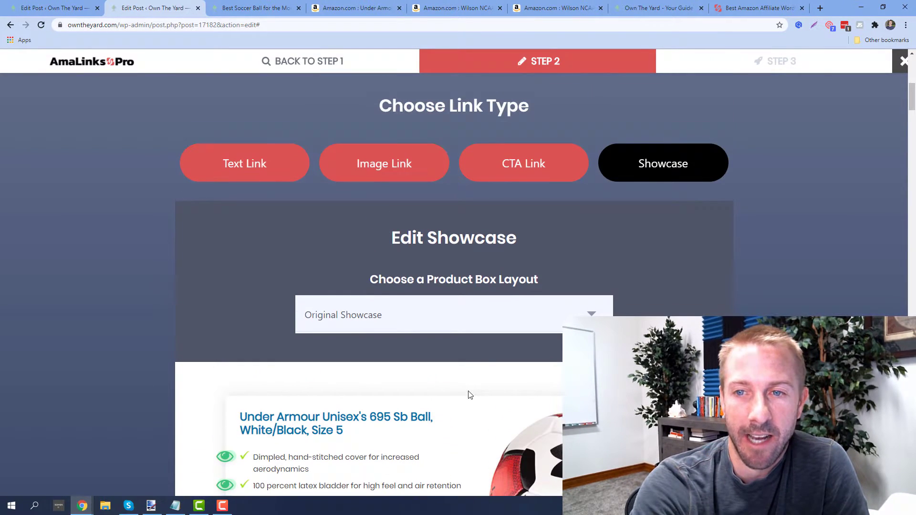
scroll(473, 375, "down", 4)
scroll(527, 368, "down", 3)
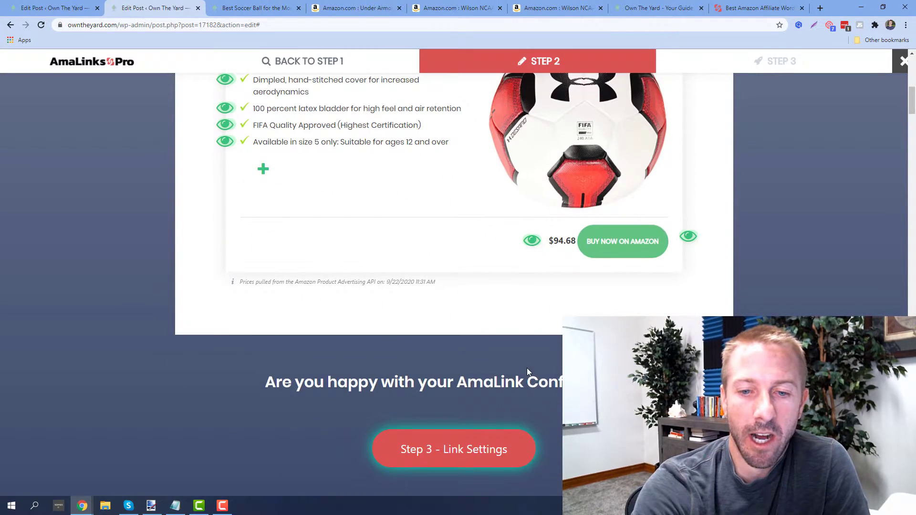
Go to Link Settings and insert the centered Under Armour showcase shortcode into the post
left_click(467, 449)
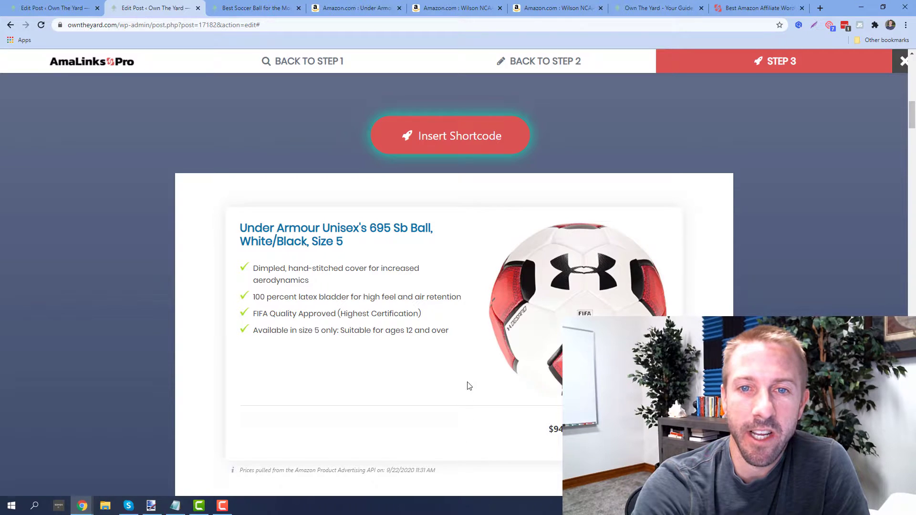
scroll(468, 380, "down", 5)
scroll(472, 369, "down", 2)
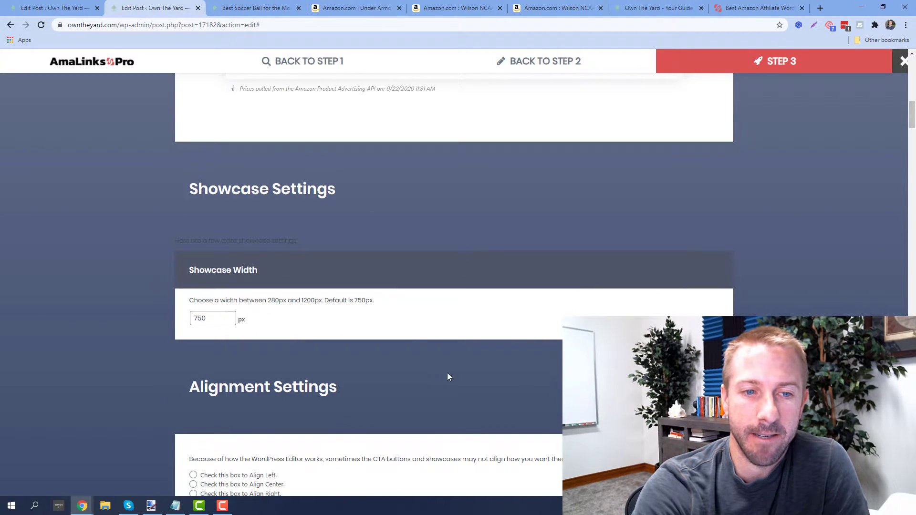
scroll(261, 368, "down", 2)
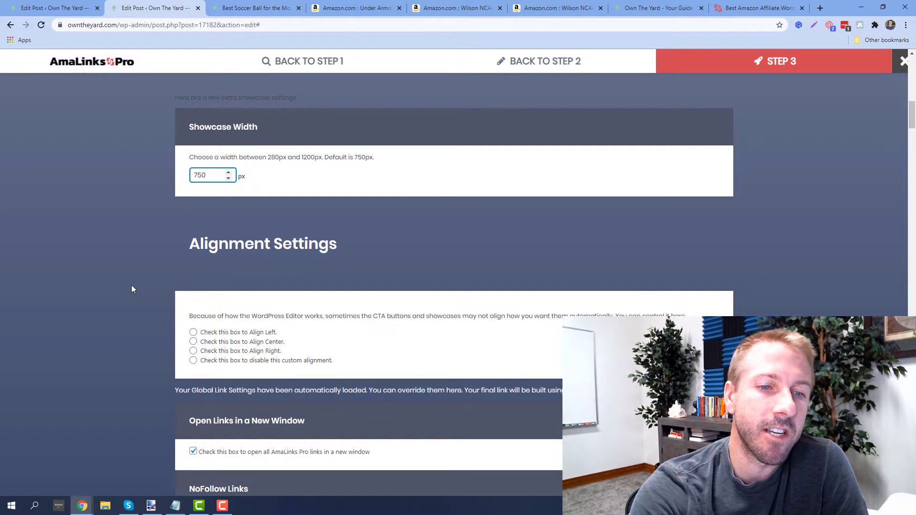
scroll(139, 291, "down", 1)
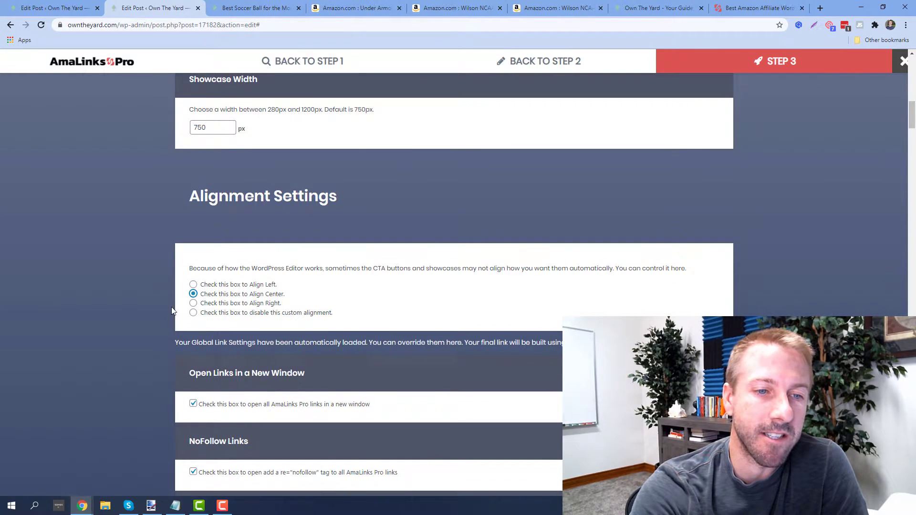
scroll(169, 309, "down", 2)
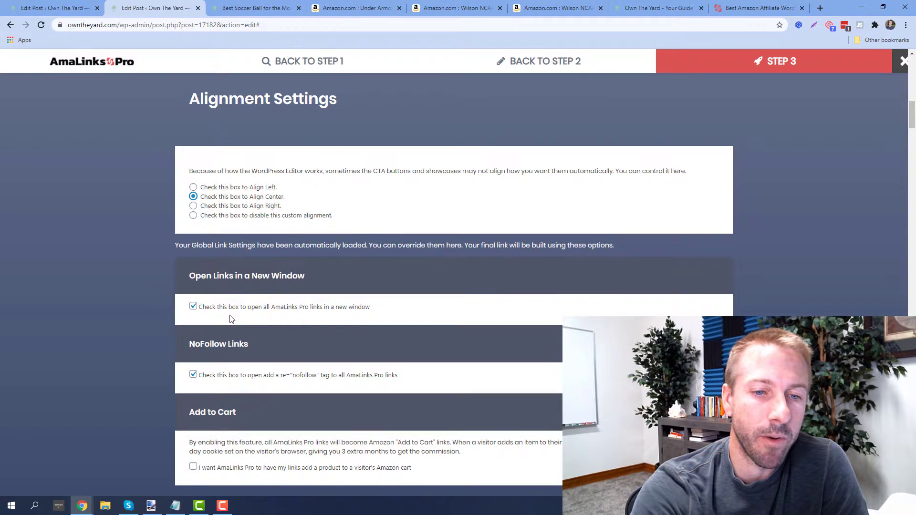
scroll(236, 275, "down", 2)
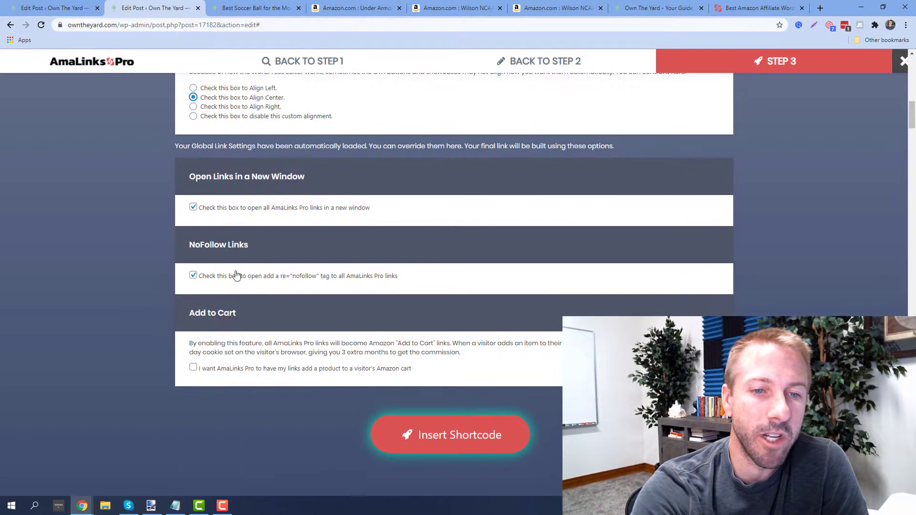
left_click(460, 436)
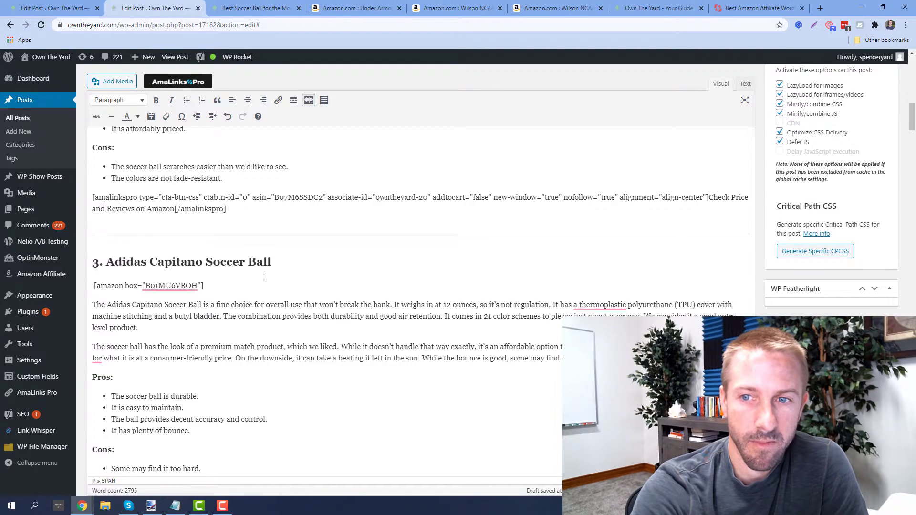
scroll(251, 286, "up", 2)
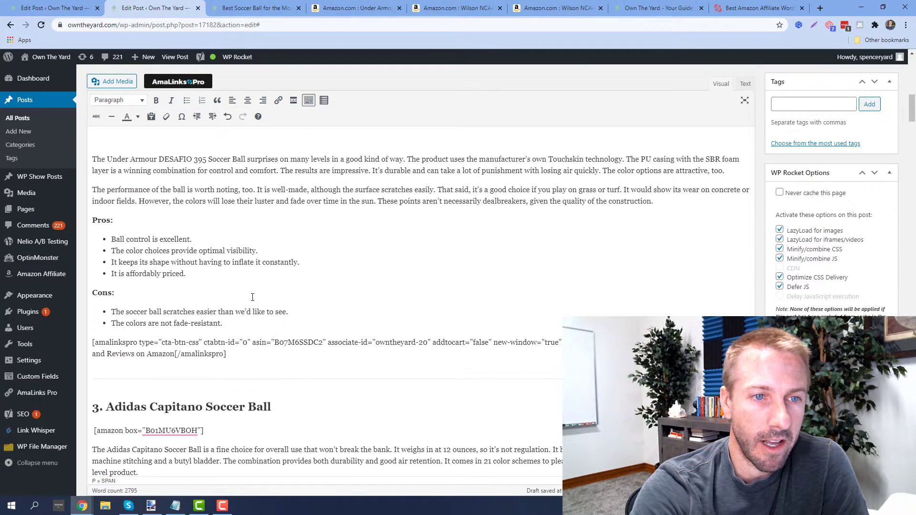
scroll(255, 304, "up", 3)
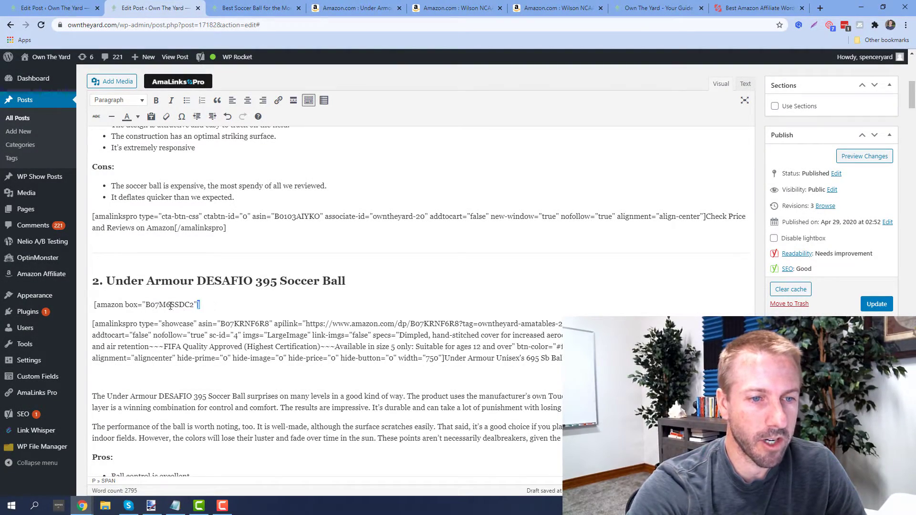
Highlight the old [amazon box] shortcode and the new amalinkspro showcase shortcode to compare them
left_click_drag(199, 305, 82, 306)
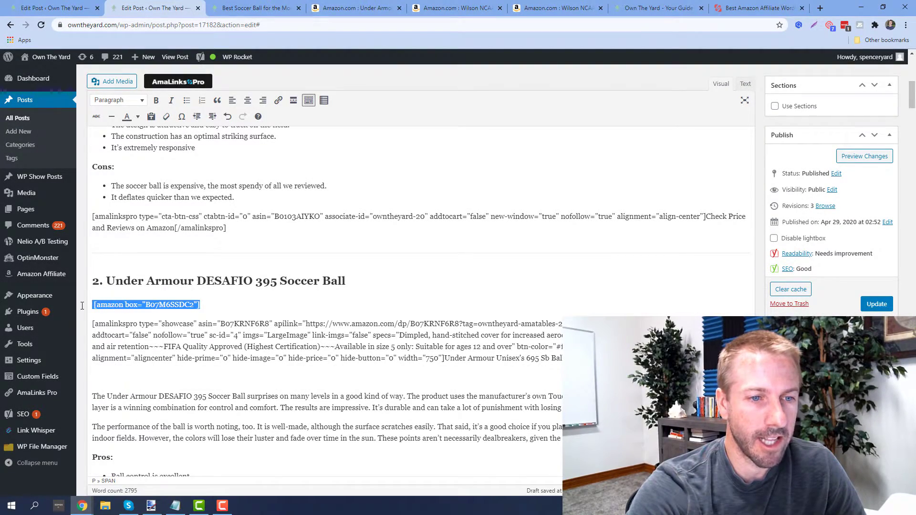
left_click(101, 315)
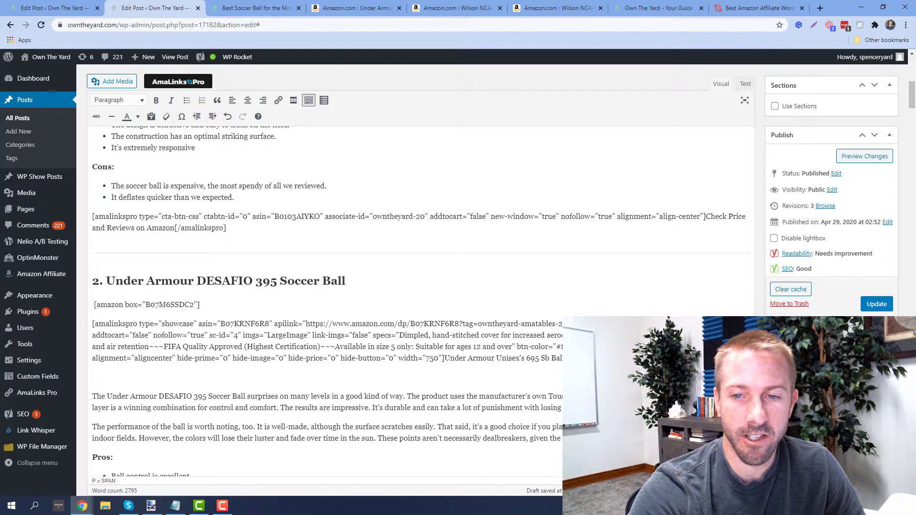
left_click_drag(601, 358, 179, 312)
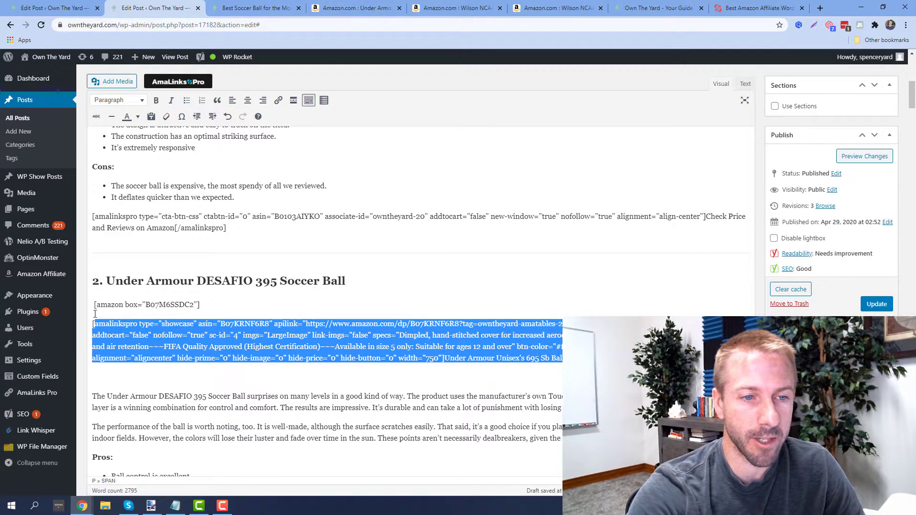
left_click(251, 305)
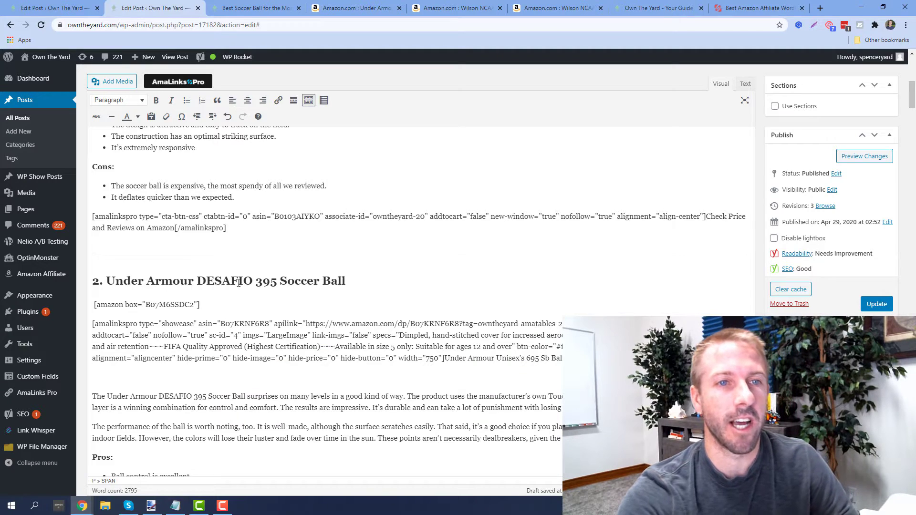
Preview the updated post live to review the AmaLinks boxes, table and CTA buttons
left_click(866, 158)
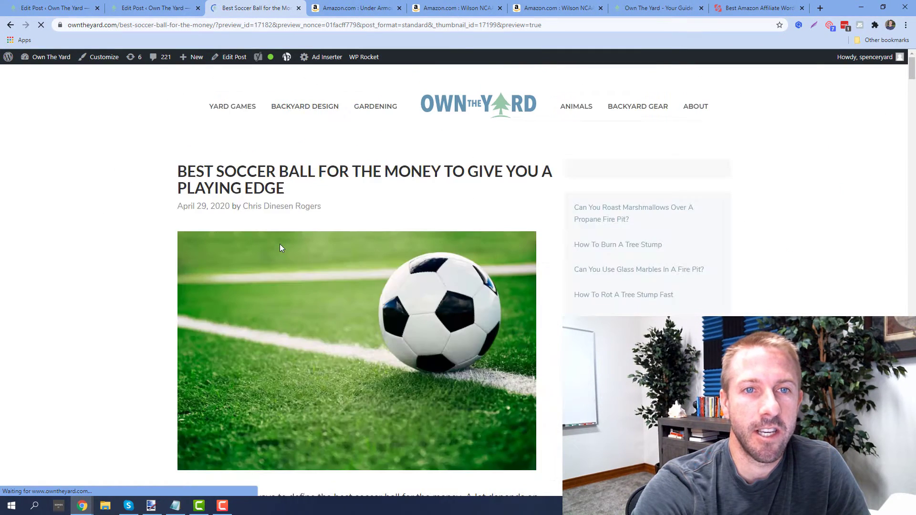
scroll(279, 247, "down", 4)
scroll(322, 251, "down", 3)
scroll(373, 254, "down", 2)
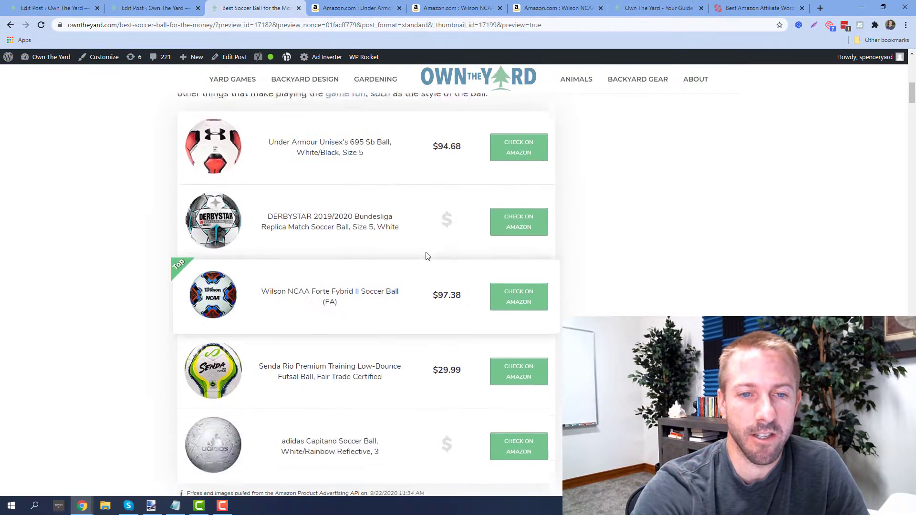
scroll(419, 252, "down", 2)
scroll(404, 258, "down", 3)
scroll(329, 256, "down", 3)
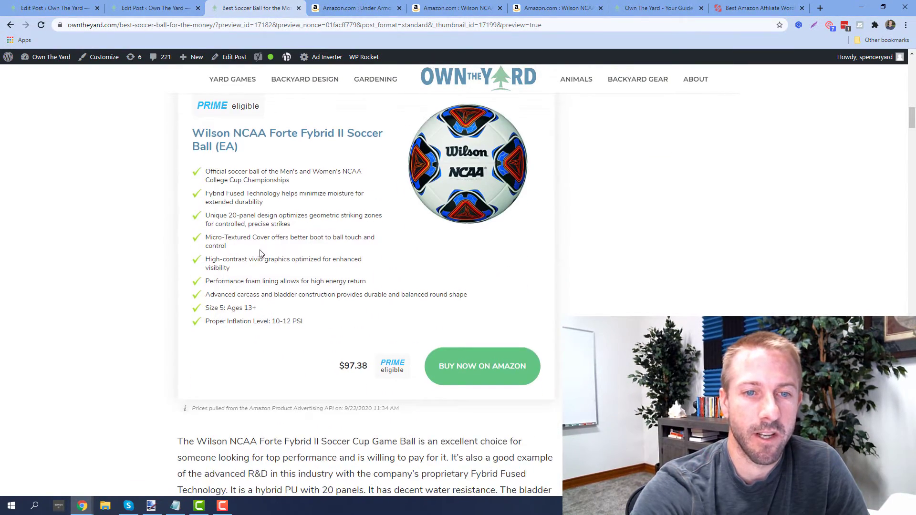
scroll(298, 244, "down", 3)
scroll(298, 245, "down", 3)
scroll(301, 243, "down", 2)
scroll(302, 243, "down", 3)
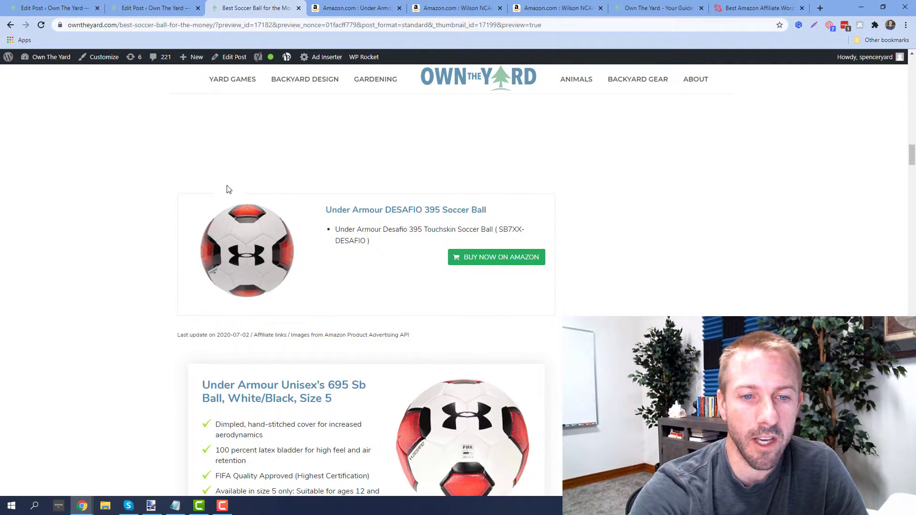
scroll(160, 249, "down", 2)
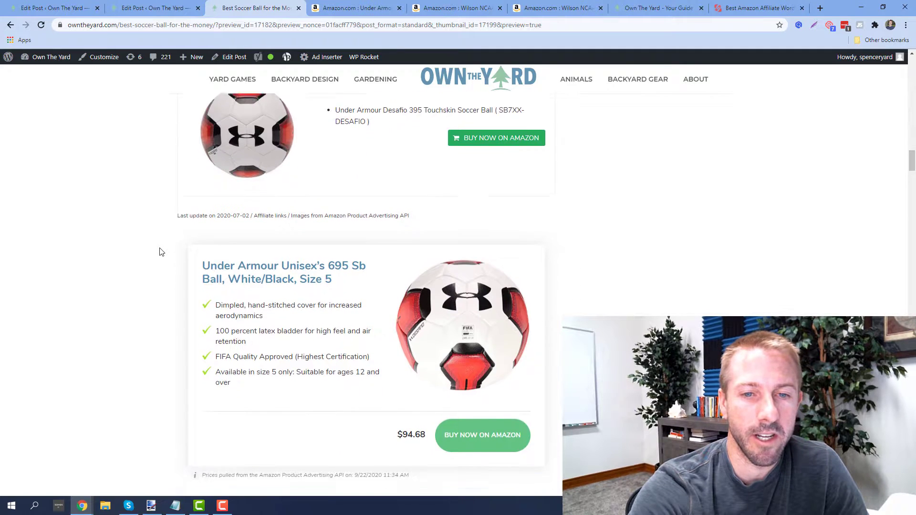
scroll(161, 252, "down", 1)
scroll(227, 186, "up", 2)
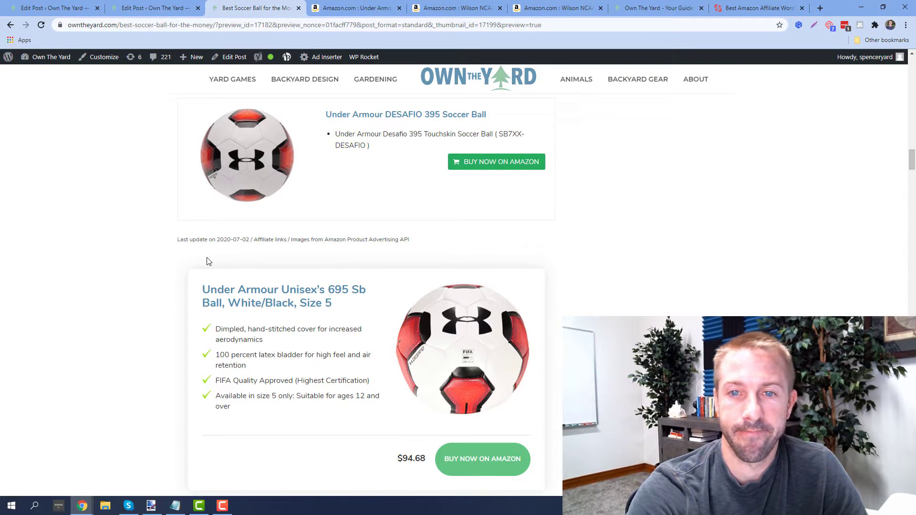
scroll(207, 265, "down", 1)
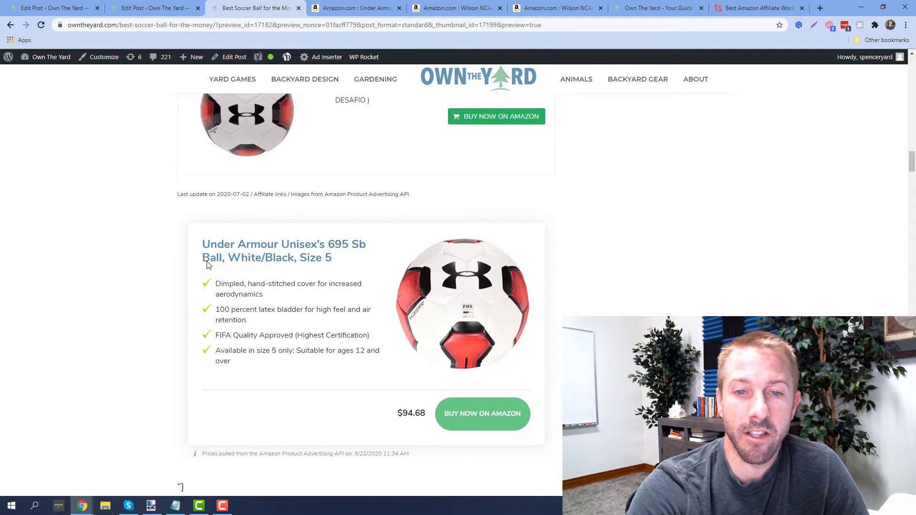
scroll(207, 264, "up", 1)
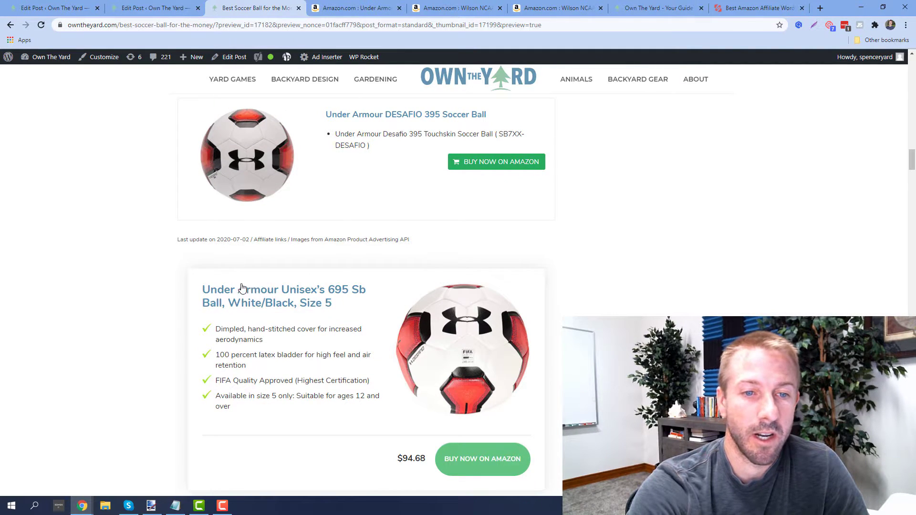
scroll(548, 284, "up", 3)
scroll(436, 279, "down", 3)
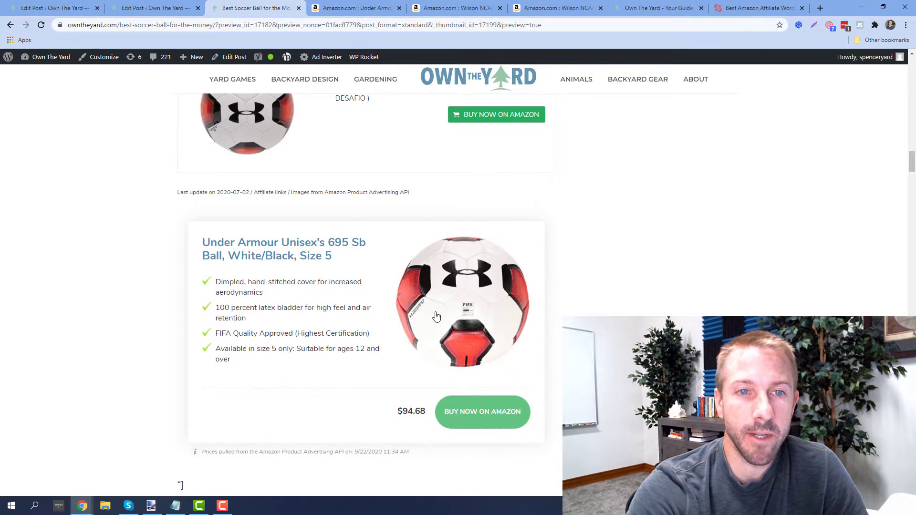
scroll(475, 285, "up", 2)
scroll(498, 282, "down", 4)
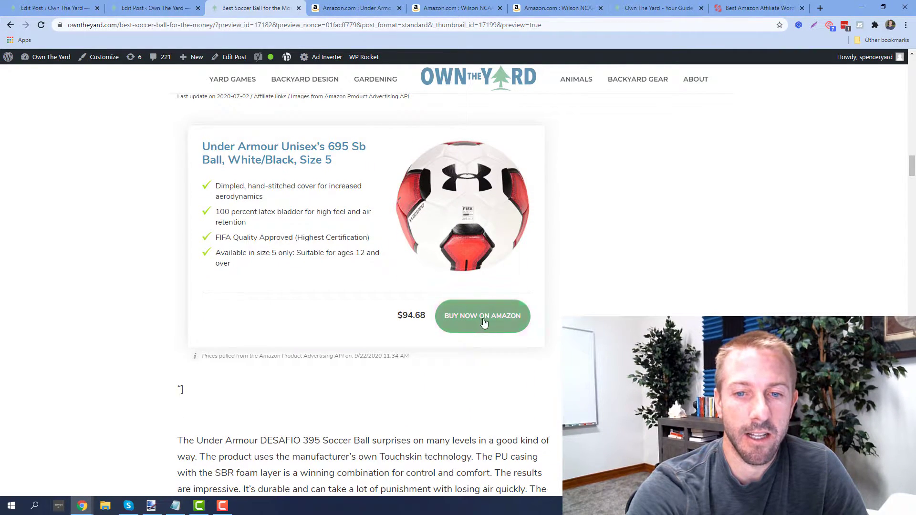
scroll(570, 308, "up", 2)
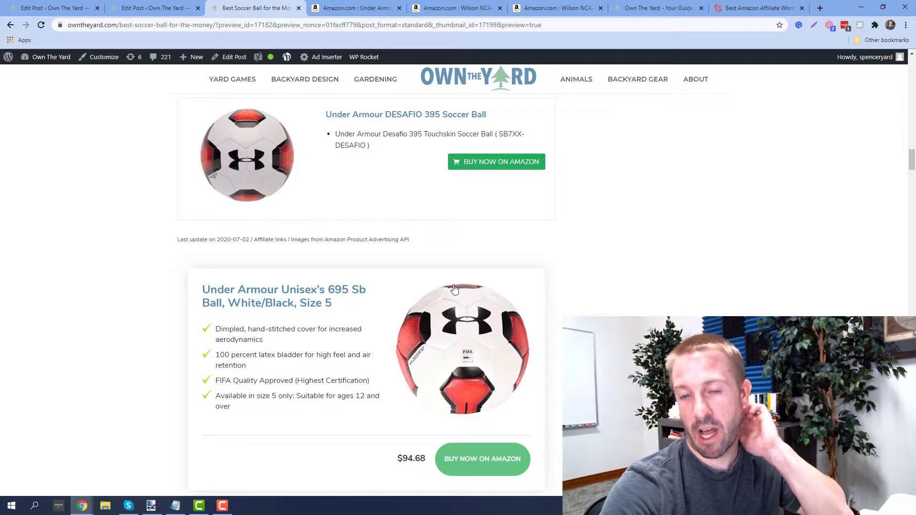
scroll(408, 271, "up", 1)
scroll(408, 271, "up", 1)
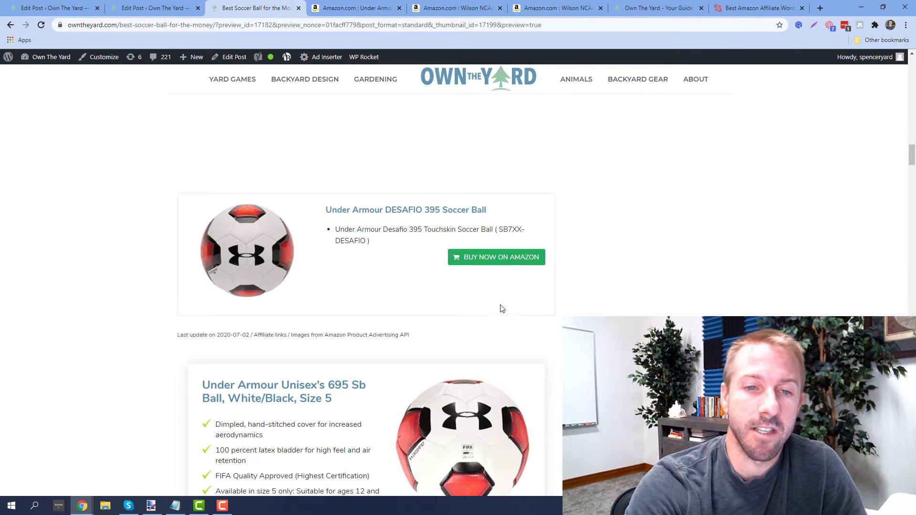
scroll(501, 308, "up", 3)
scroll(504, 299, "up", 3)
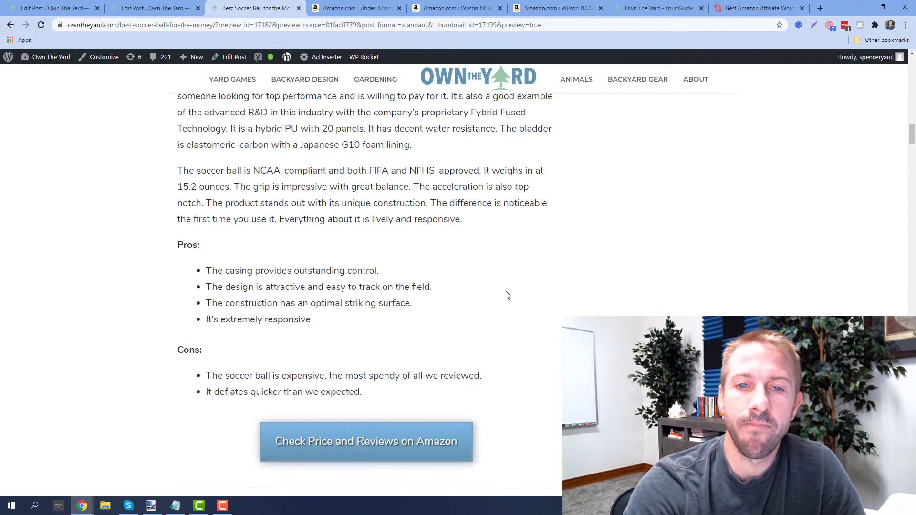
scroll(507, 296, "up", 1)
scroll(506, 295, "up", 2)
scroll(505, 295, "up", 2)
scroll(504, 296, "up", 3)
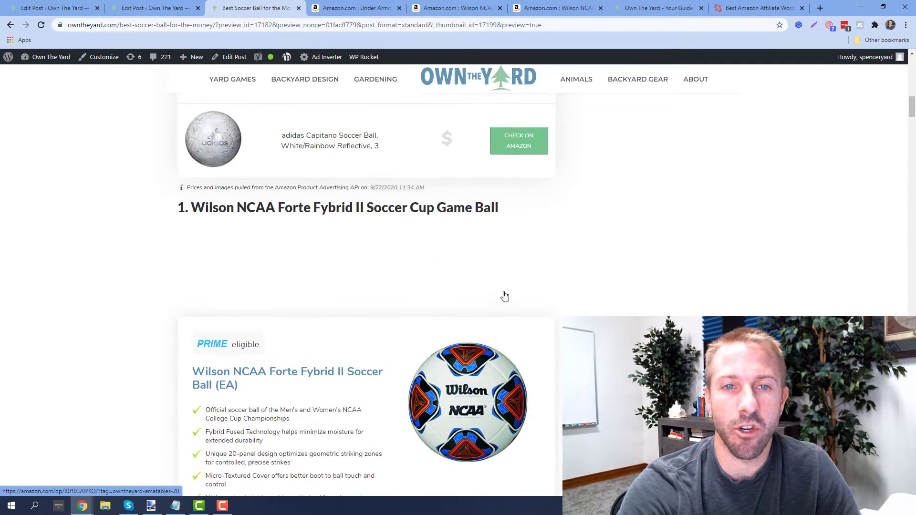
scroll(505, 296, "up", 3)
scroll(502, 292, "up", 2)
scroll(380, 283, "down", 1)
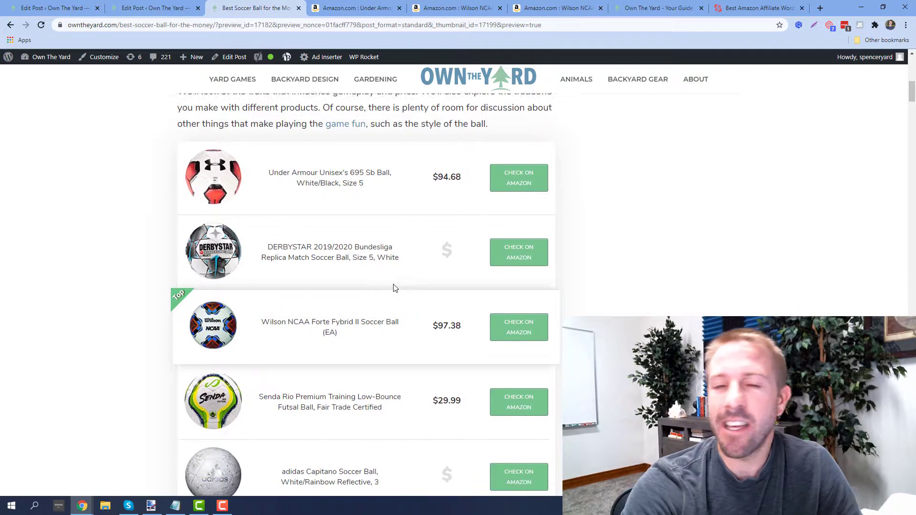
scroll(394, 286, "down", 2)
scroll(399, 284, "up", 3)
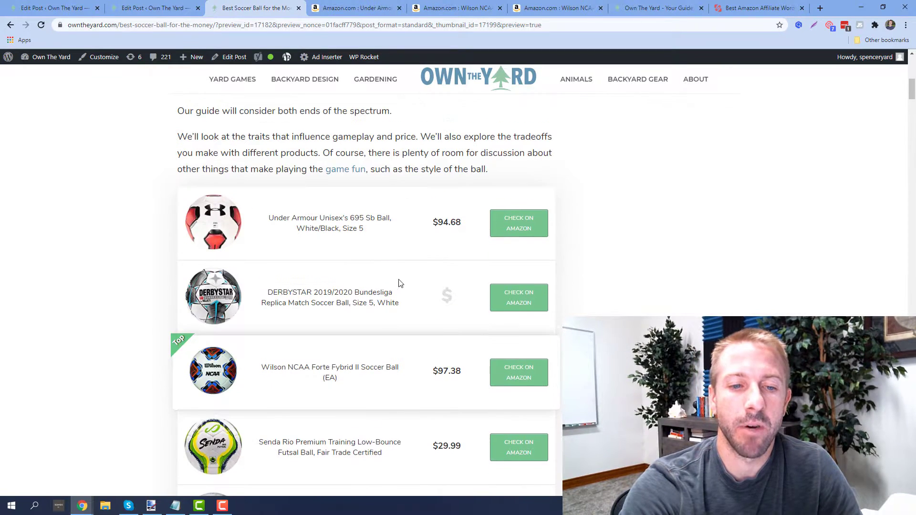
scroll(372, 266, "down", 1)
scroll(371, 262, "down", 3)
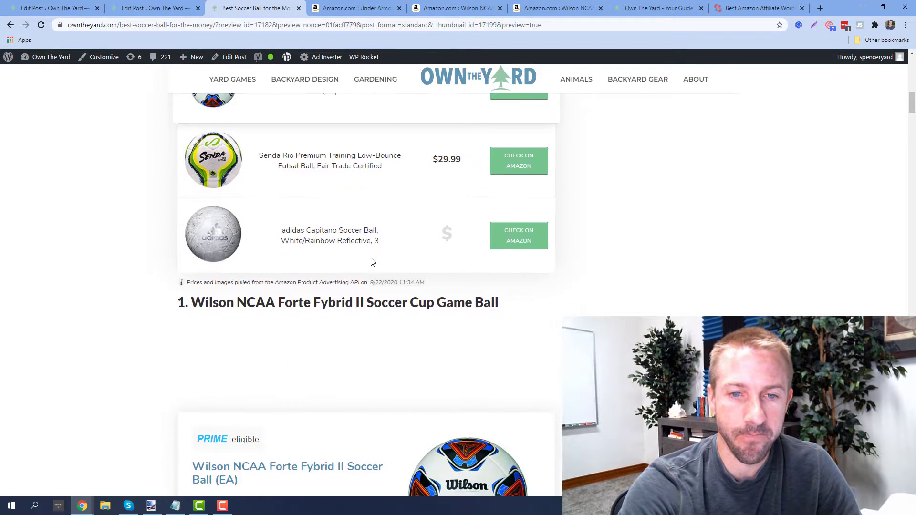
scroll(370, 257, "down", 4)
scroll(369, 251, "down", 3)
scroll(370, 247, "down", 4)
scroll(371, 249, "down", 3)
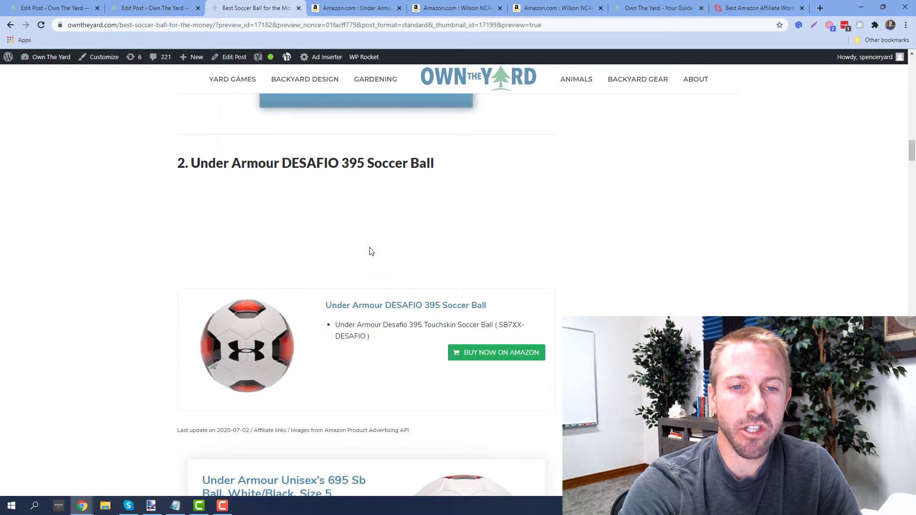
scroll(371, 250, "down", 1)
scroll(372, 258, "up", 4)
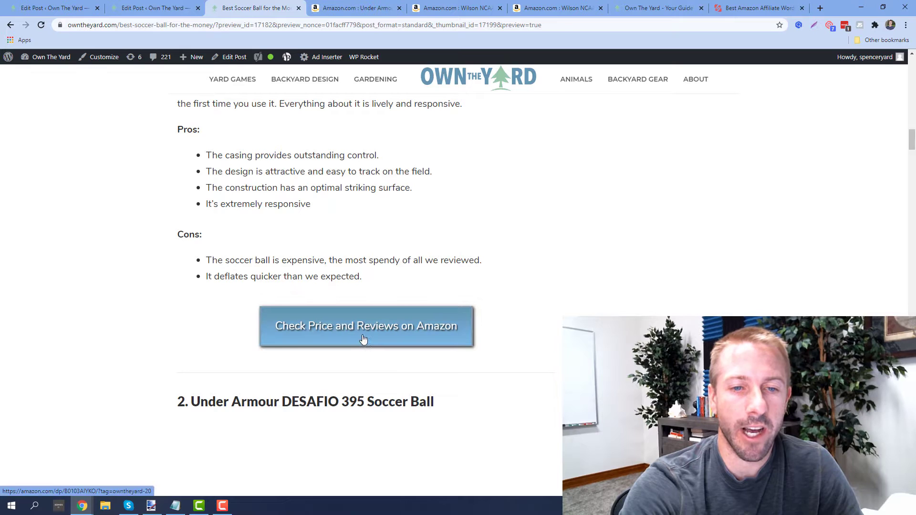
scroll(240, 282, "down", 1)
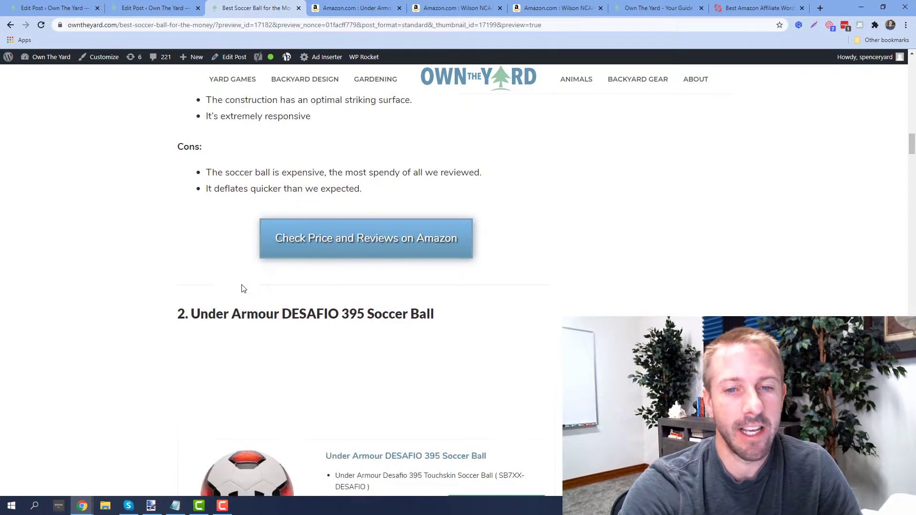
scroll(236, 274, "down", 2)
scroll(236, 274, "down", 3)
scroll(232, 272, "down", 4)
scroll(232, 271, "down", 3)
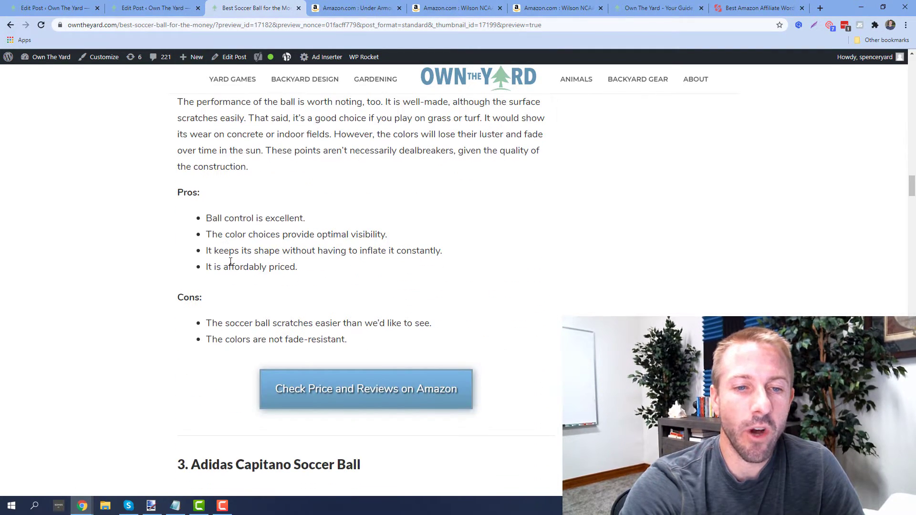
scroll(231, 267, "down", 3)
Back in the editor, copy the Adidas Capitano ASIN B01MU6VBOH and launch the AmaLinks Pro builder
left_click(151, 8)
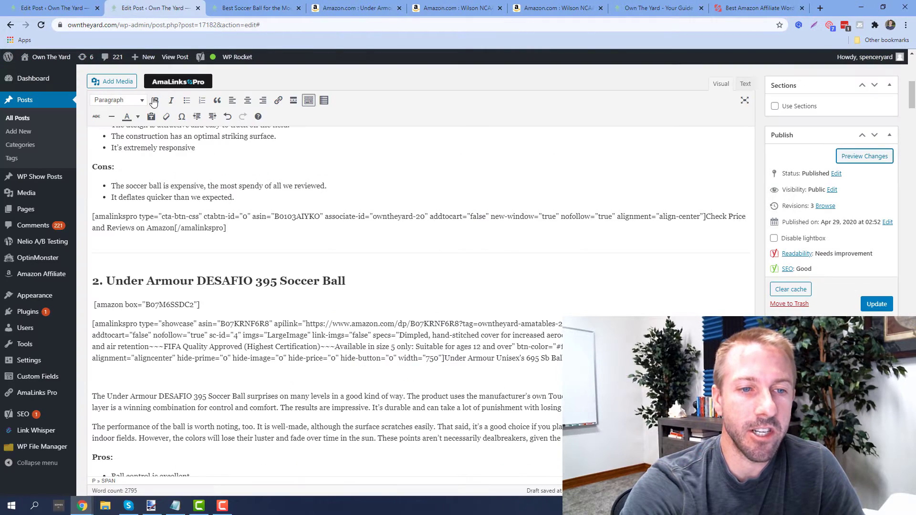
scroll(235, 338, "down", 4)
scroll(232, 319, "down", 1)
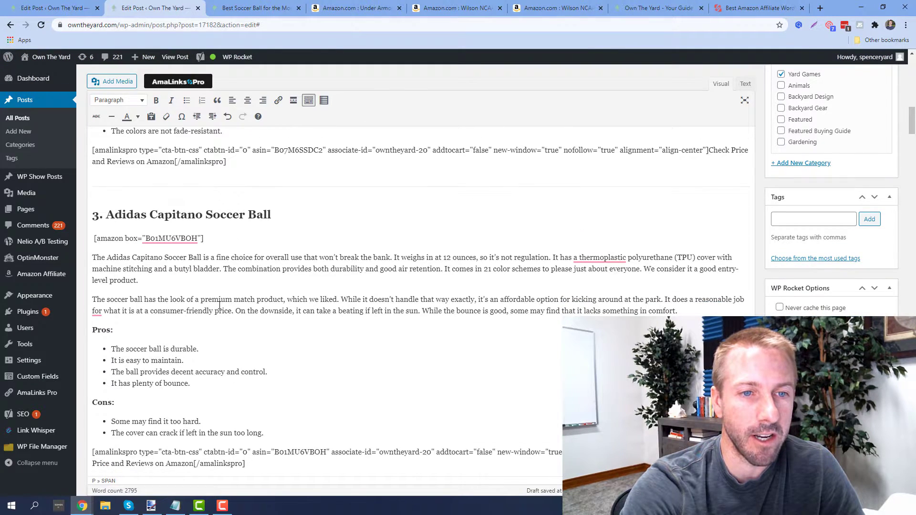
scroll(220, 305, "down", 1)
left_click_drag(199, 190, 155, 191)
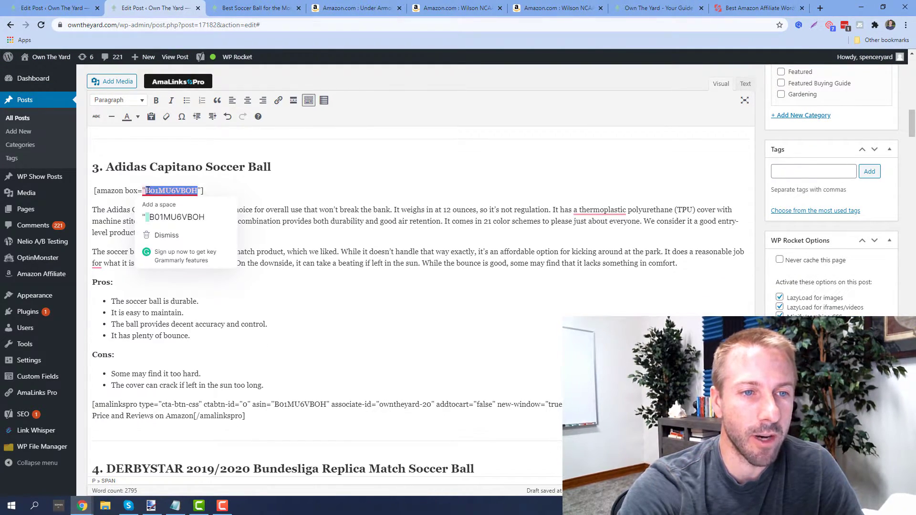
left_click(146, 195)
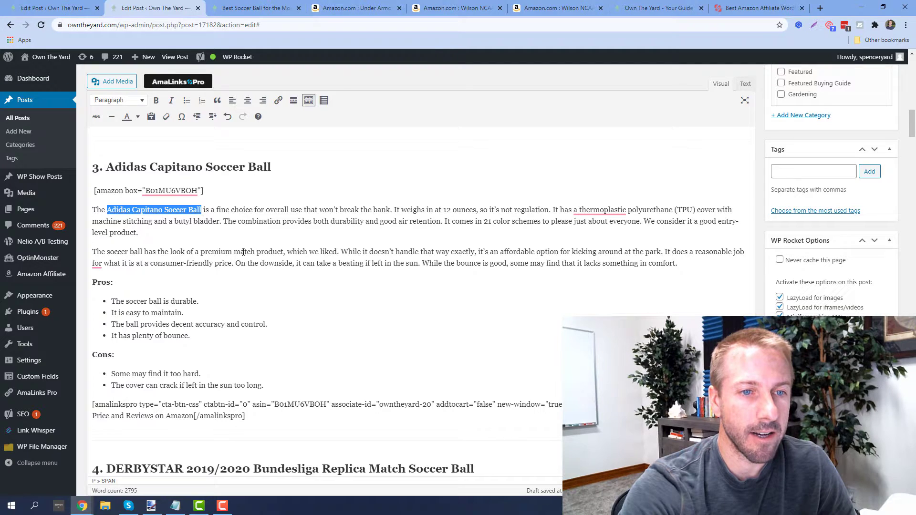
left_click(191, 84)
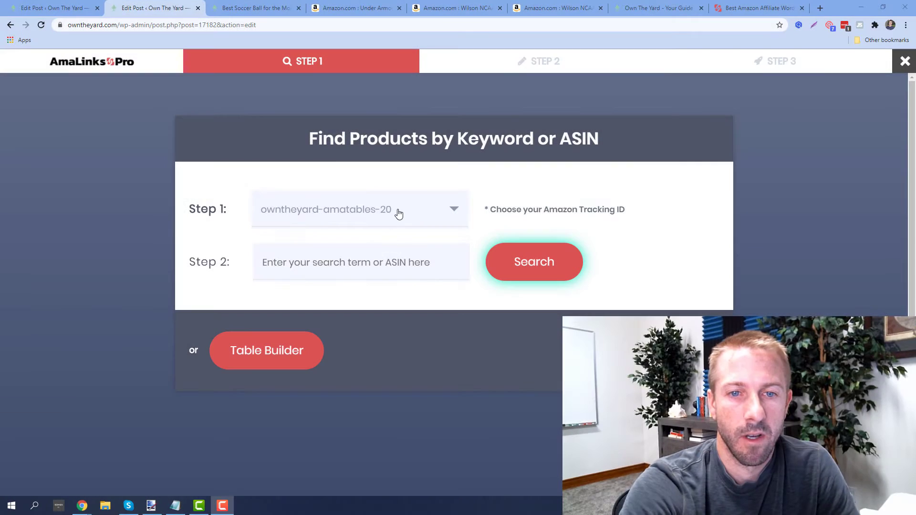
Search the pasted Adidas Capitano ASIN under the owntheyard-20 tracking ID
left_click(397, 213)
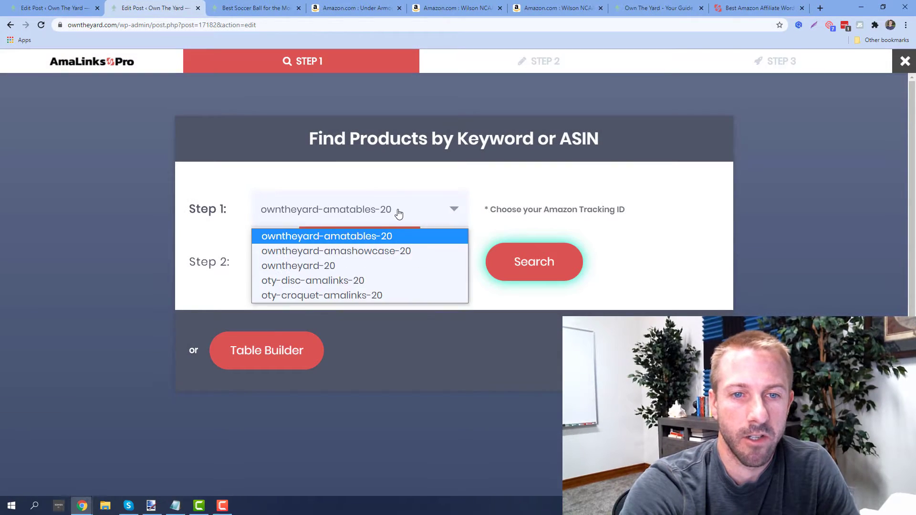
left_click(328, 265)
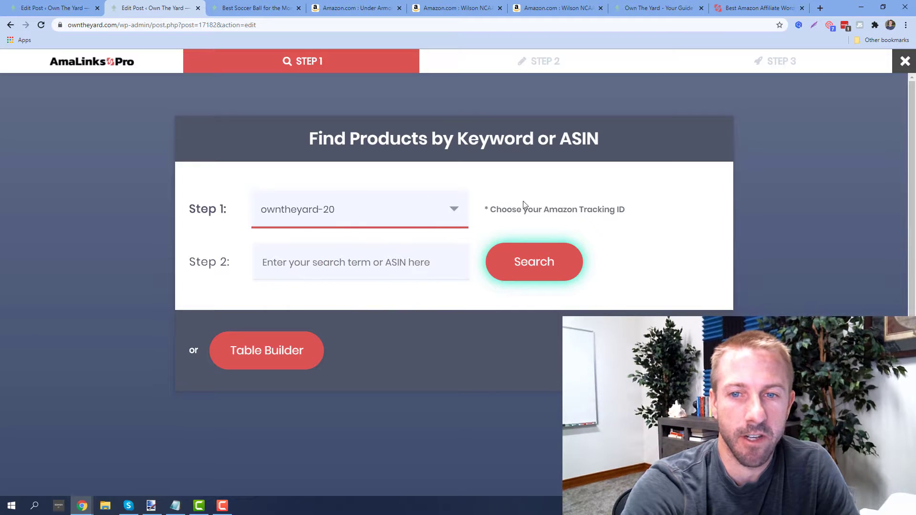
left_click(335, 253)
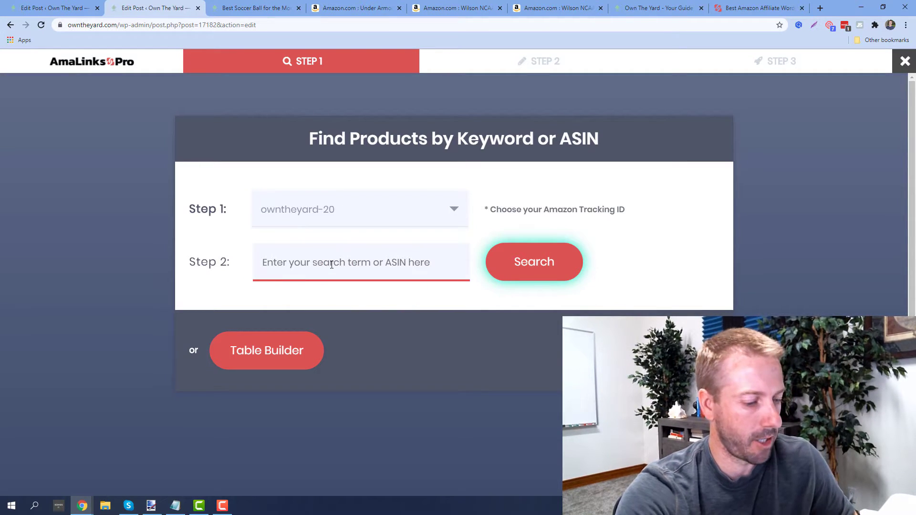
type("B01MU6VBOH")
left_click(506, 273)
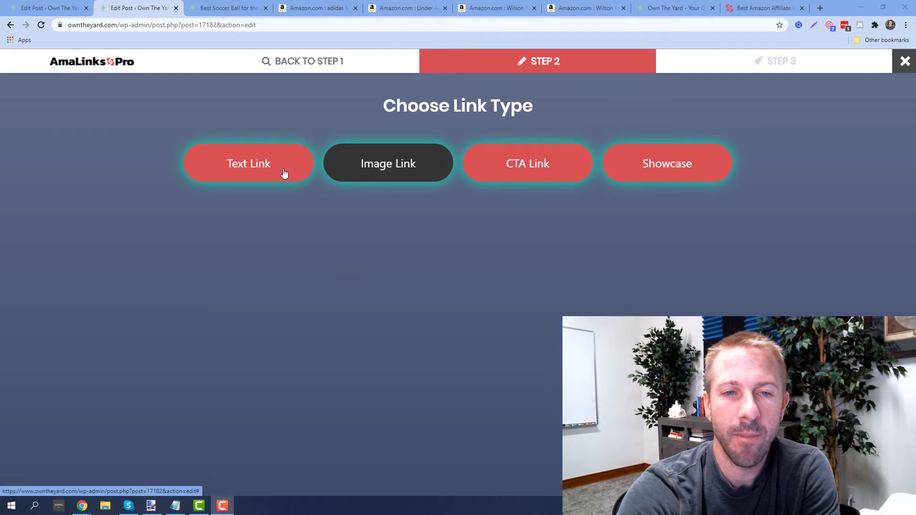
Choose Image Link and compare large, medium and small sizes, keeping the large product image
left_click(394, 169)
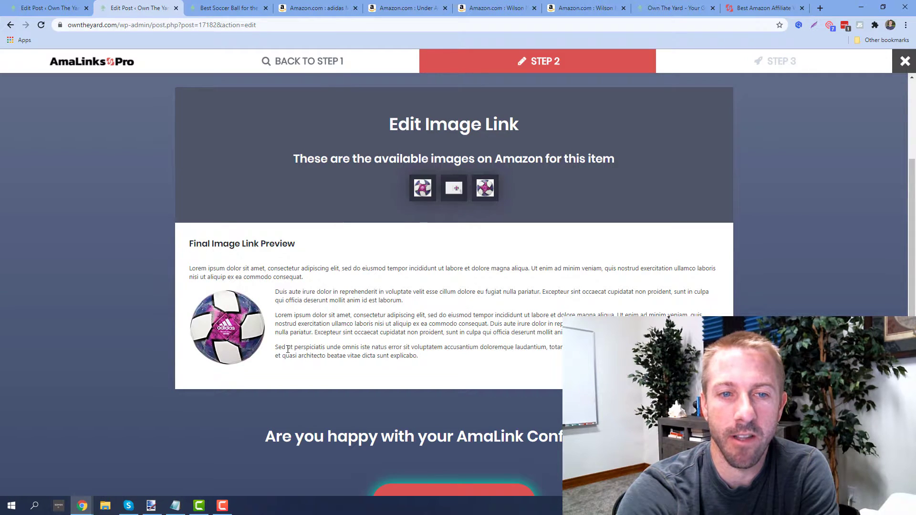
mouse_move(422, 188)
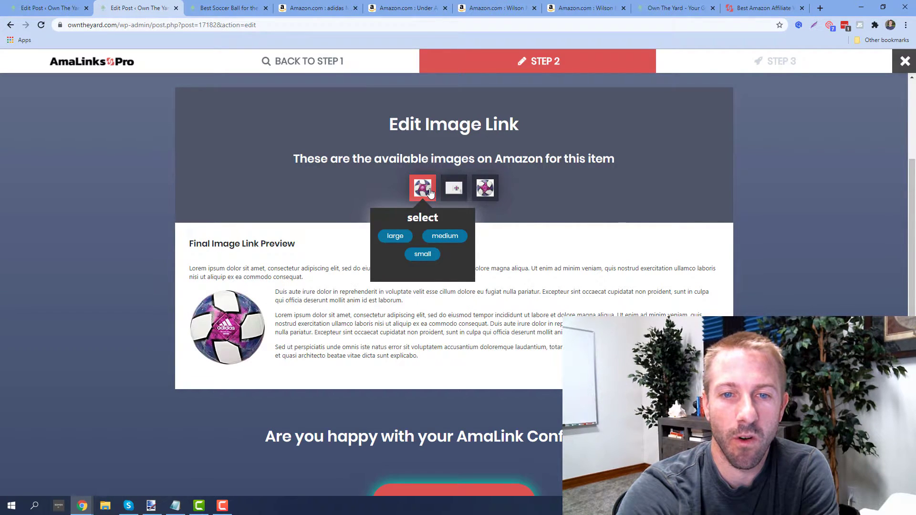
left_click(395, 237)
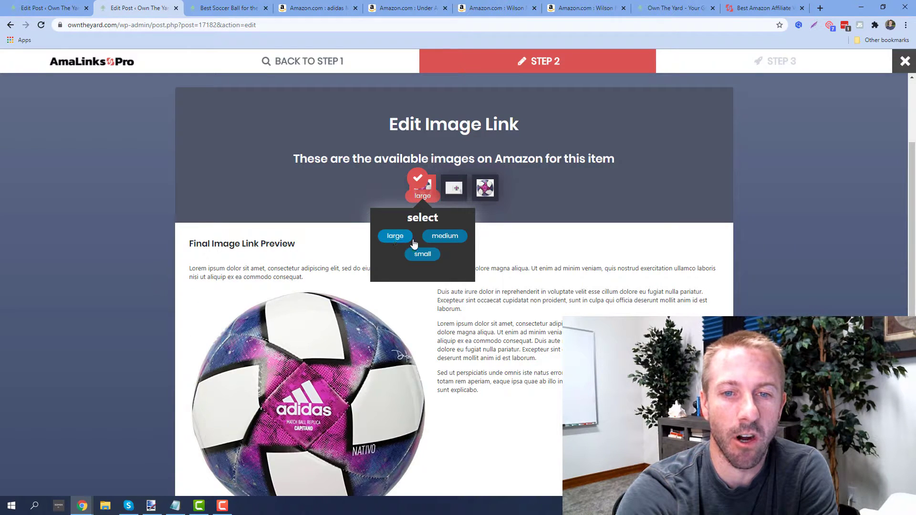
left_click(454, 239)
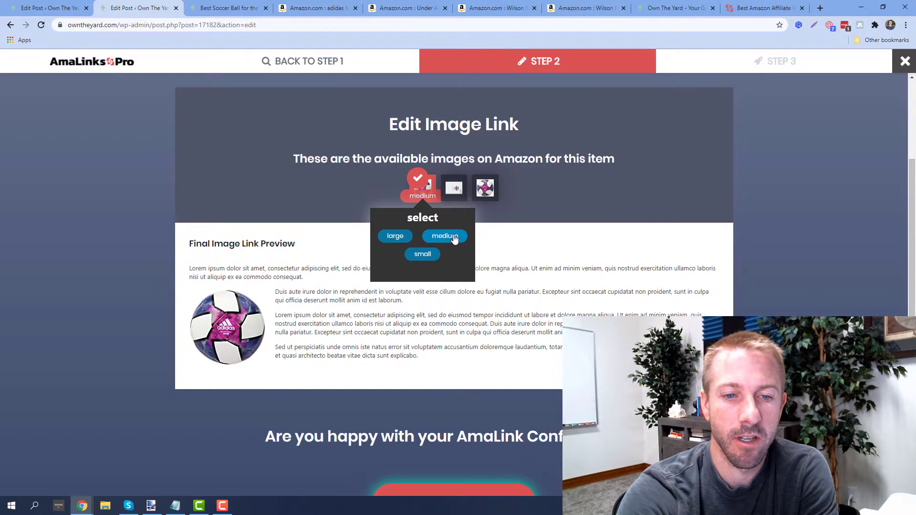
left_click(423, 255)
left_click(395, 237)
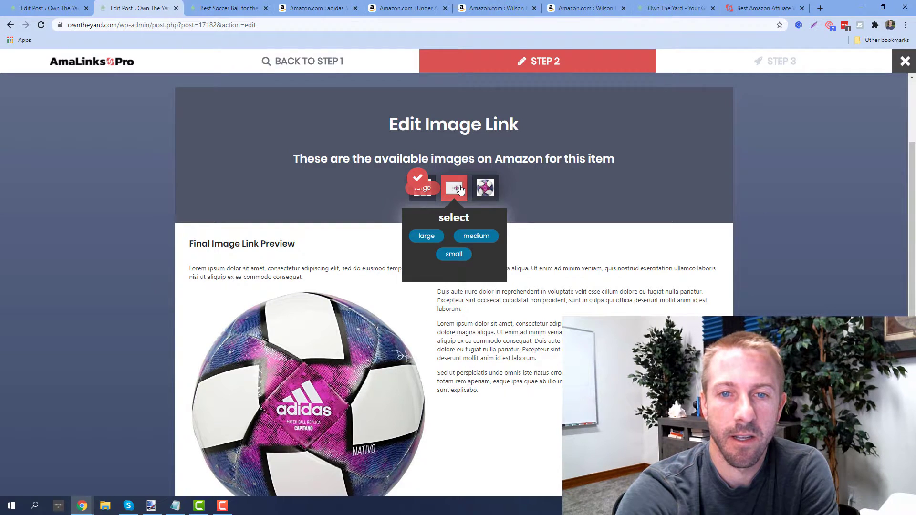
mouse_move(485, 187)
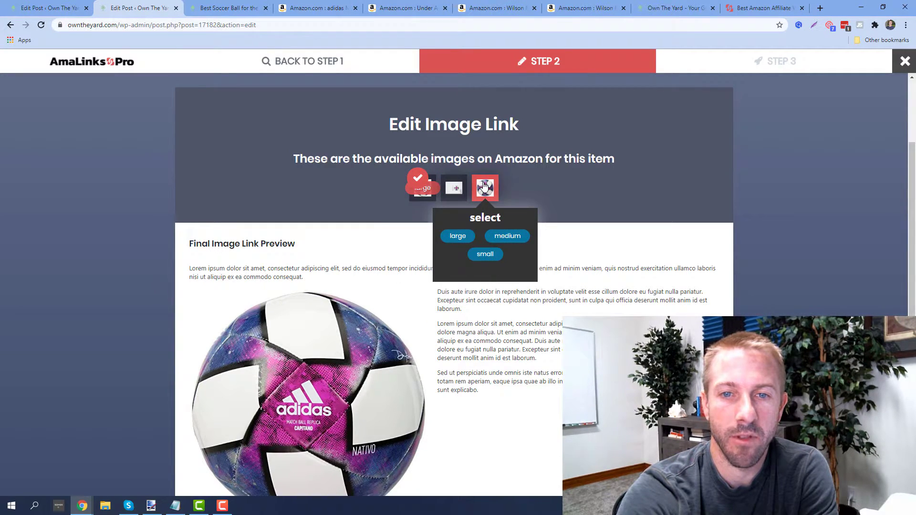
scroll(492, 280, "down", 3)
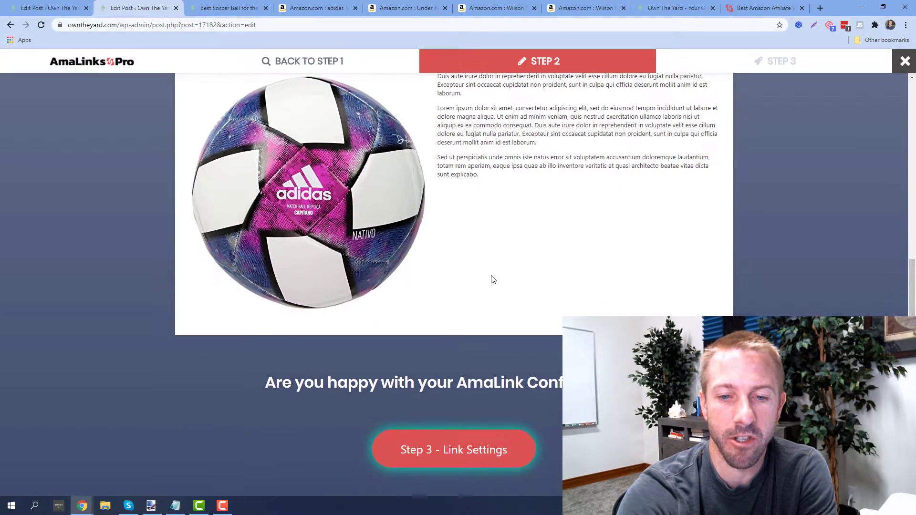
scroll(500, 432, "up", 1)
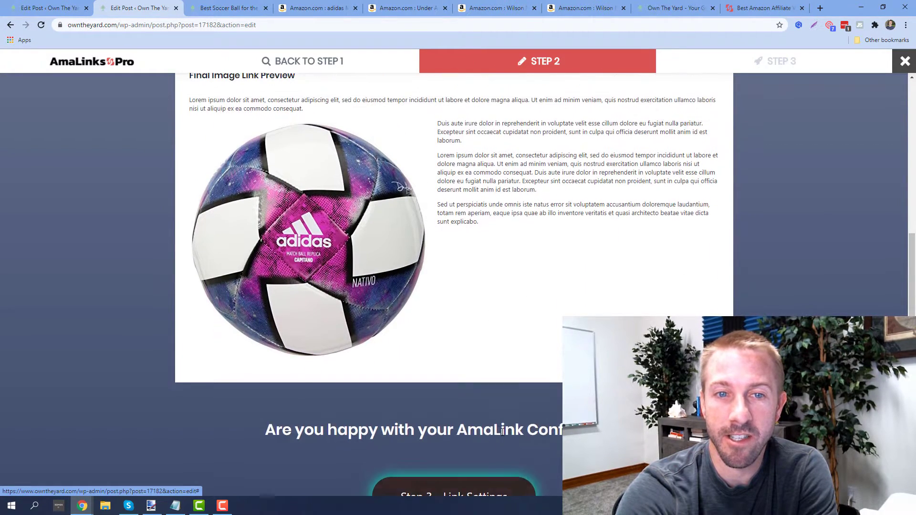
scroll(503, 430, "up", 2)
scroll(508, 322, "up", 2)
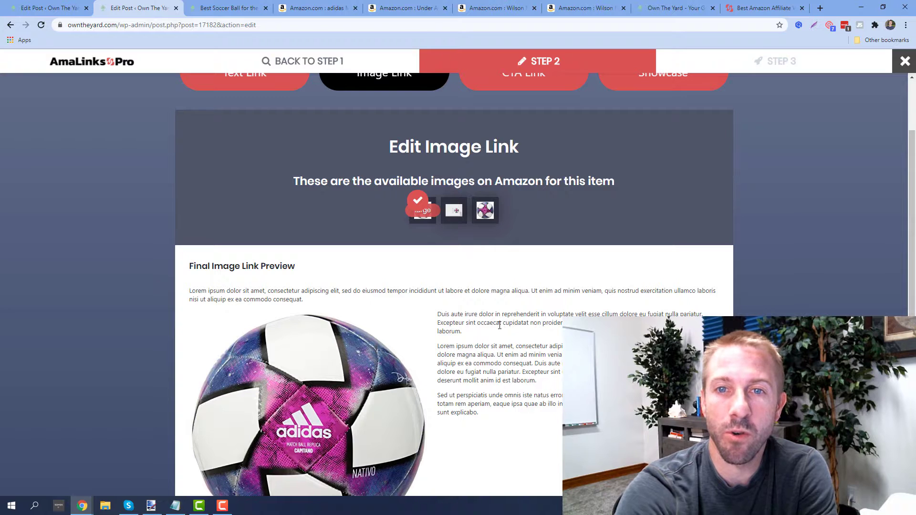
scroll(500, 325, "up", 2)
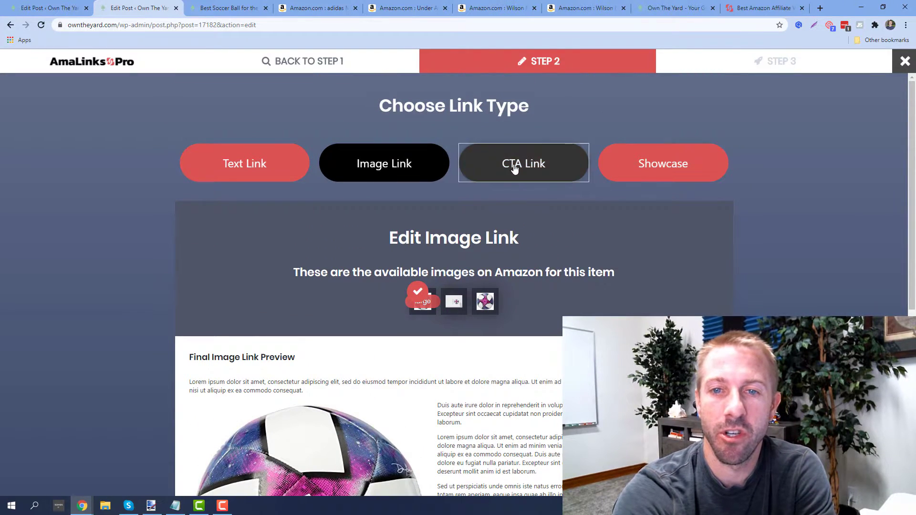
Switch to a CTA button link and begin editing its button text
left_click(514, 166)
scroll(465, 216, "down", 2)
scroll(429, 323, "down", 2)
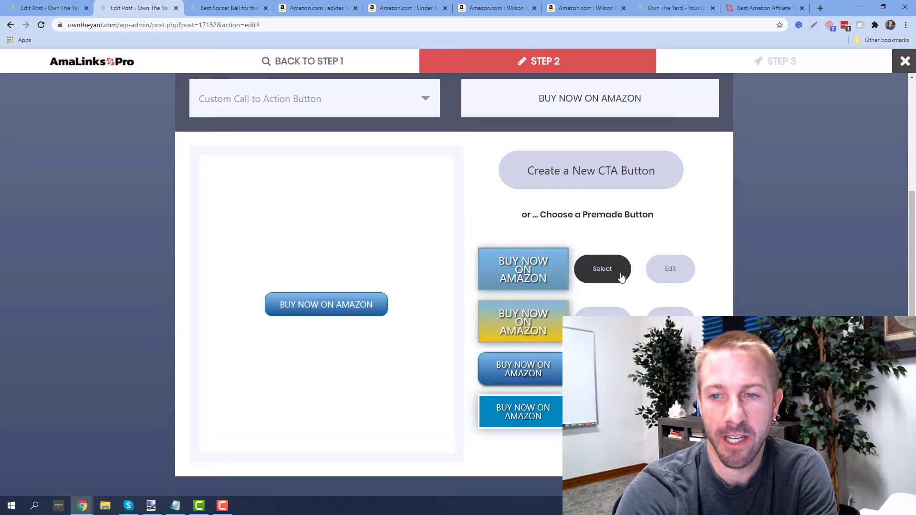
scroll(624, 311, "up", 2)
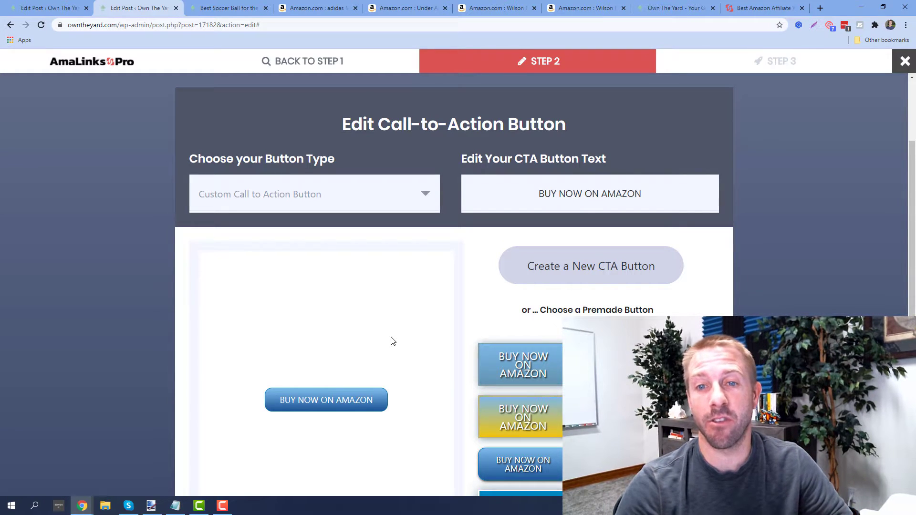
left_click(575, 209)
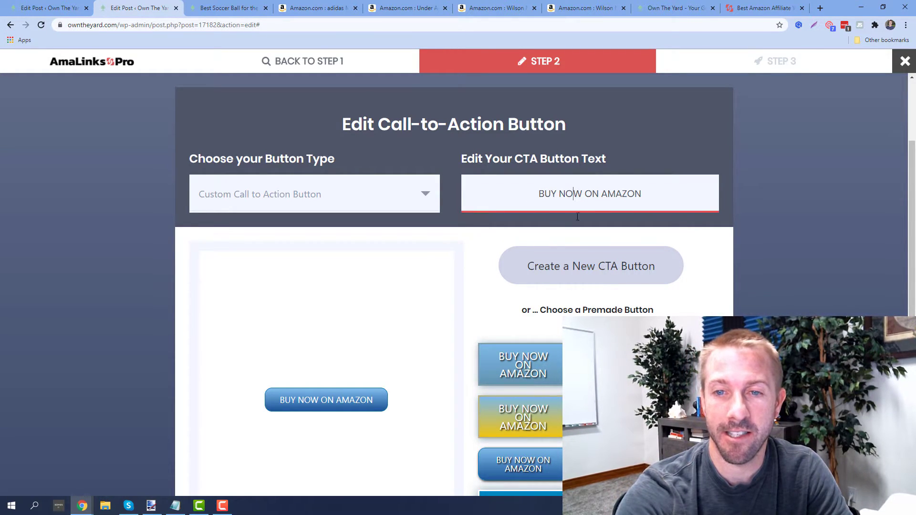
scroll(544, 293, "up", 2)
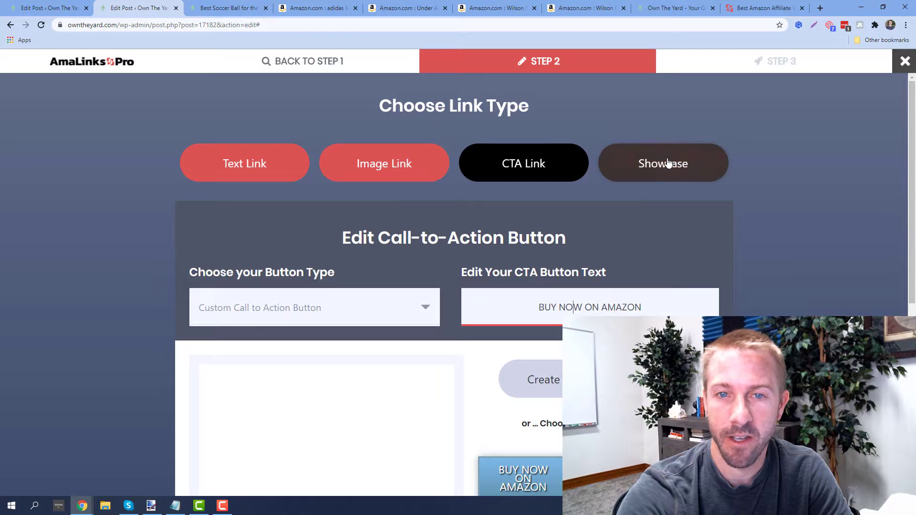
Change to a plain Text Link reading Adidas Capitano Soccer Ball and move to Link Settings
left_click(254, 176)
scroll(273, 212, "down", 1)
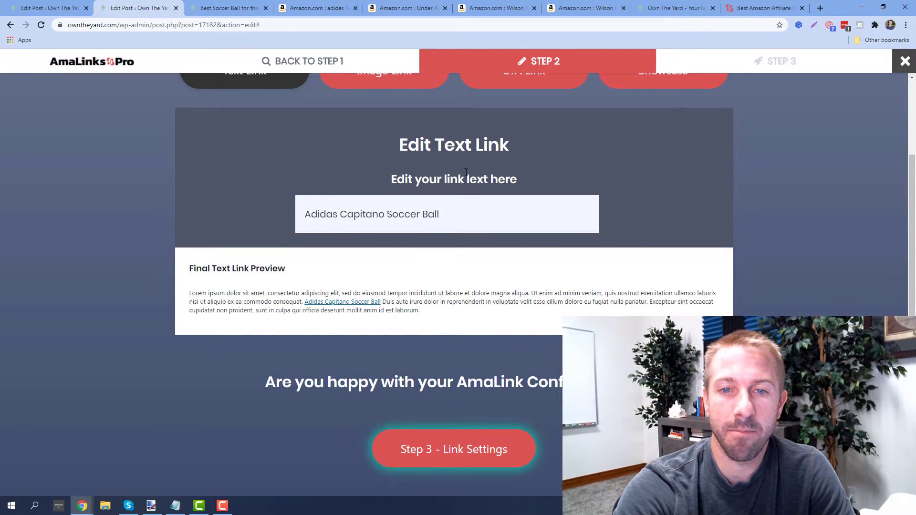
left_click(458, 456)
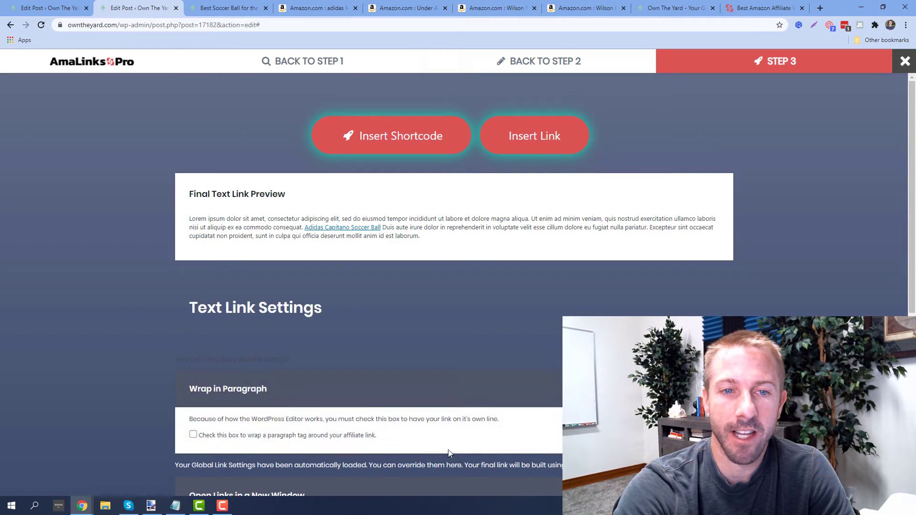
scroll(391, 378, "down", 1)
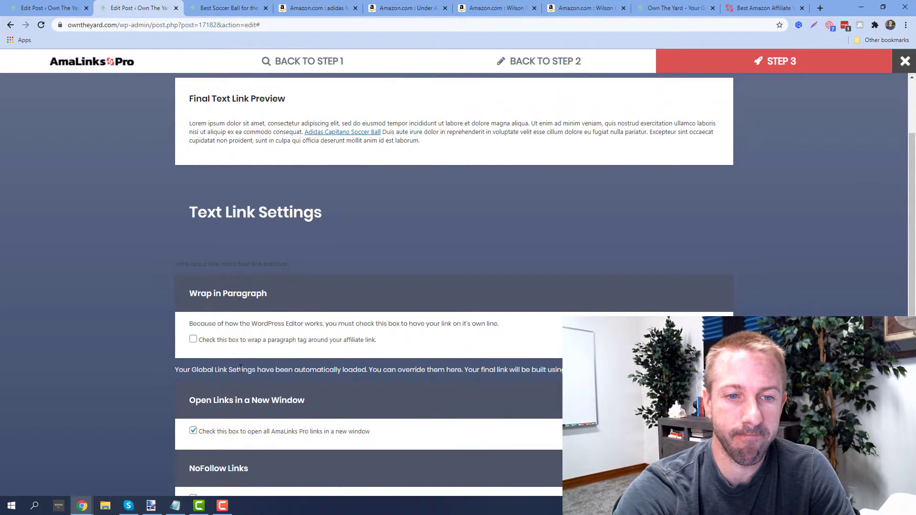
scroll(242, 370, "down", 2)
scroll(454, 286, "down", 1)
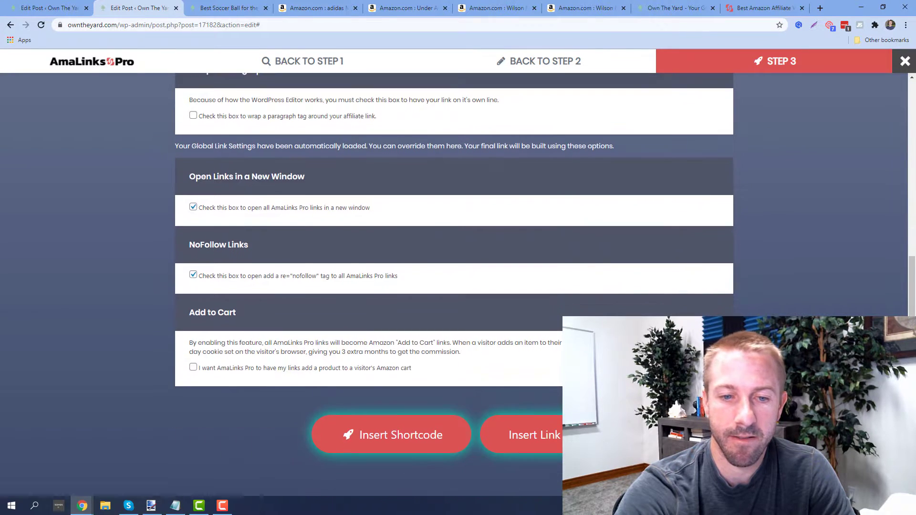
Insert the text link, check it in section 3, then head for the AmaLinks Pro admin menu
left_click(536, 441)
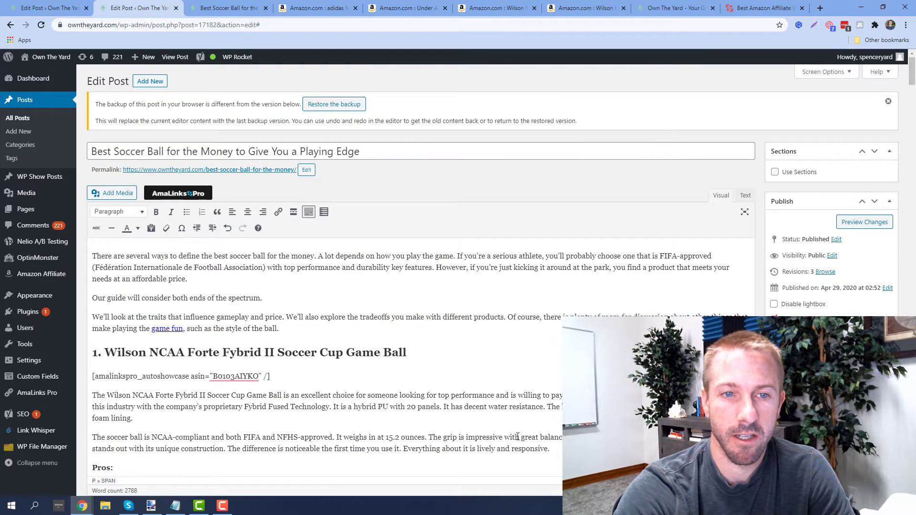
scroll(302, 358, "down", 2)
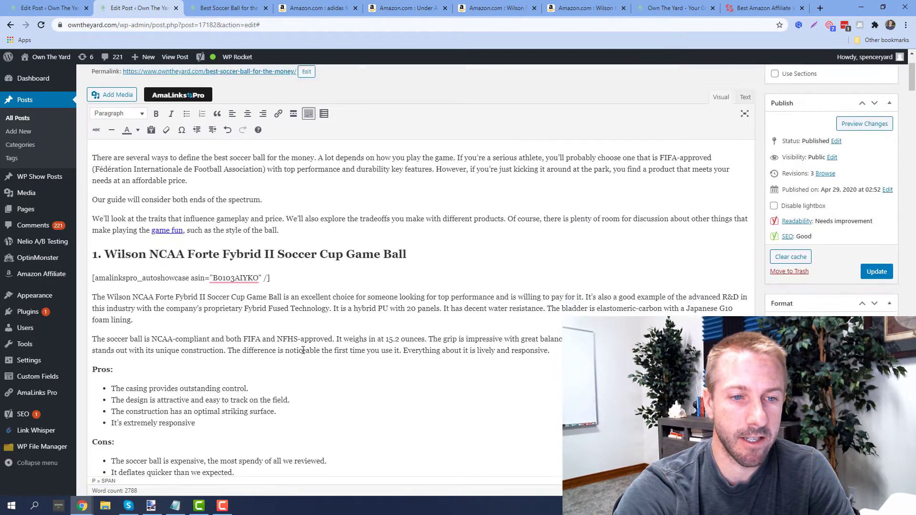
scroll(287, 343, "down", 6)
scroll(236, 322, "down", 3)
scroll(234, 316, "down", 1)
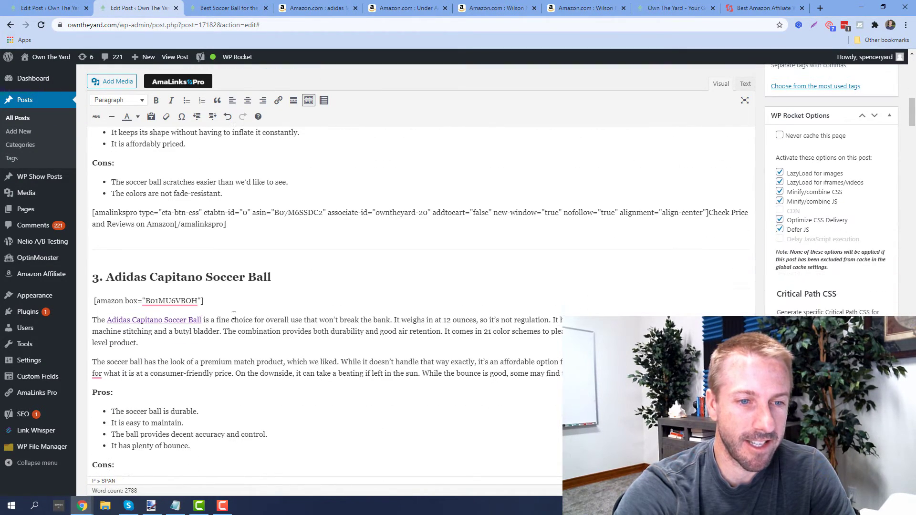
left_click(182, 320)
scroll(290, 337, "down", 1)
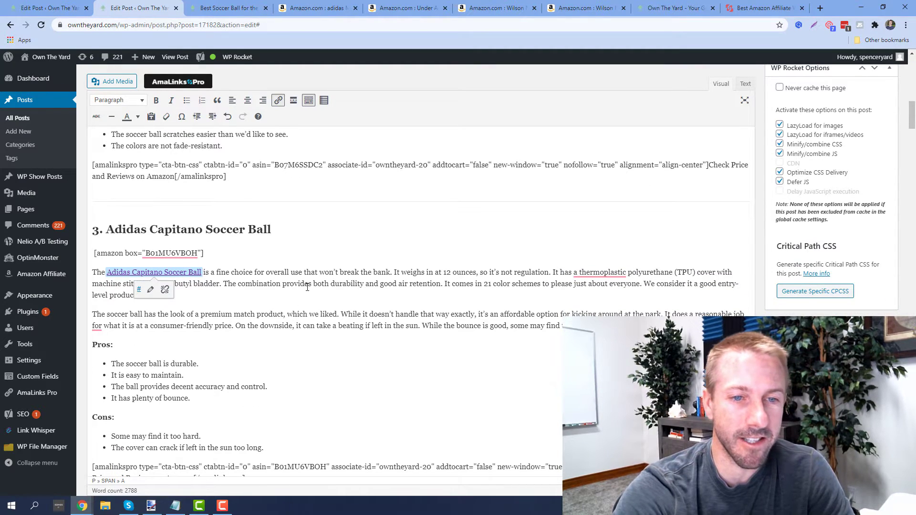
left_click(365, 315)
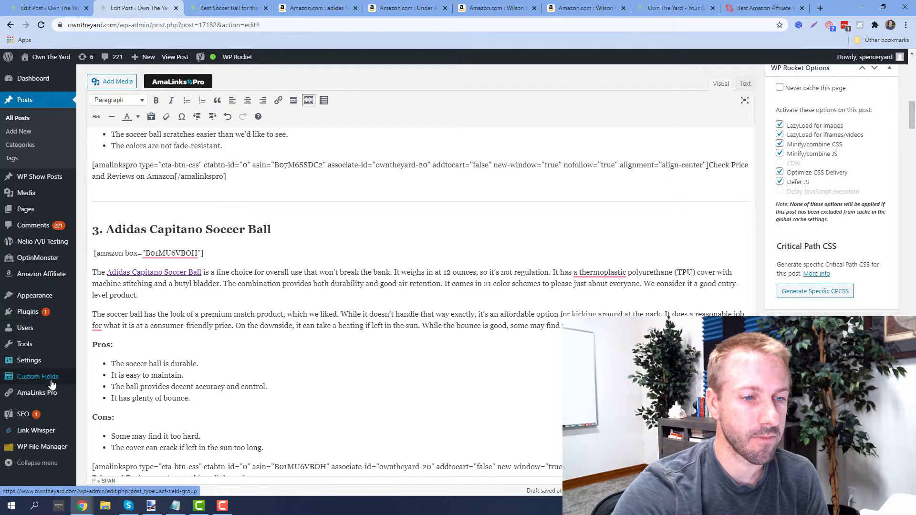
mouse_move(37, 392)
left_click(94, 393)
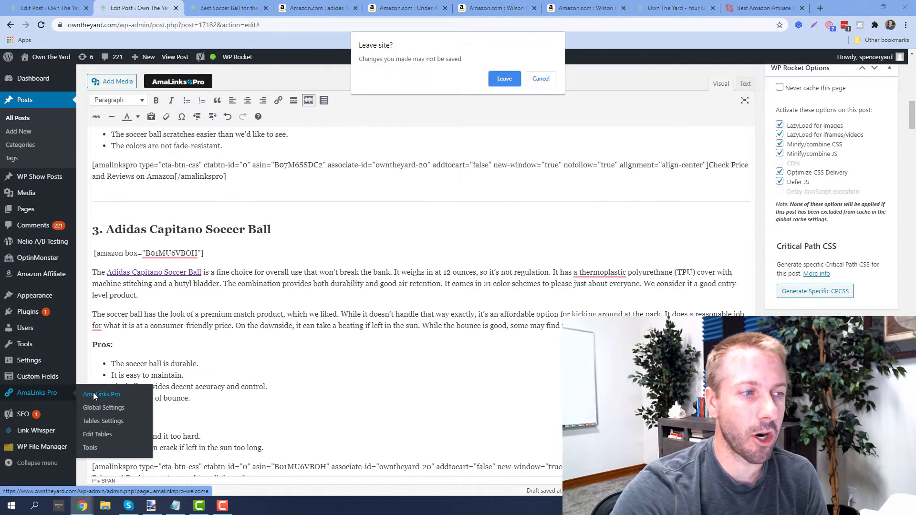
Stay in the editor, then go to AmaLinks Pro's Global Settings on the Amazon API tab
left_click(539, 80)
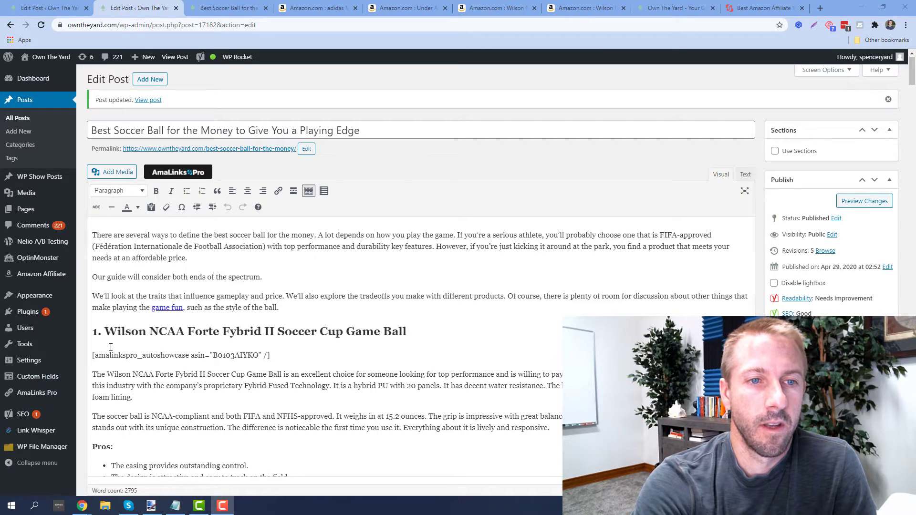
mouse_move(37, 392)
left_click(111, 395)
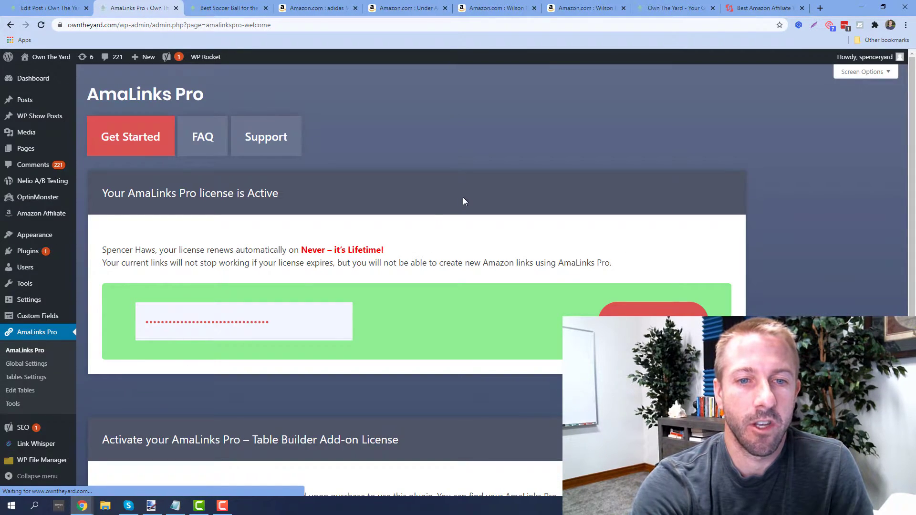
scroll(390, 227, "down", 1)
scroll(389, 286, "down", 2)
scroll(309, 263, "up", 3)
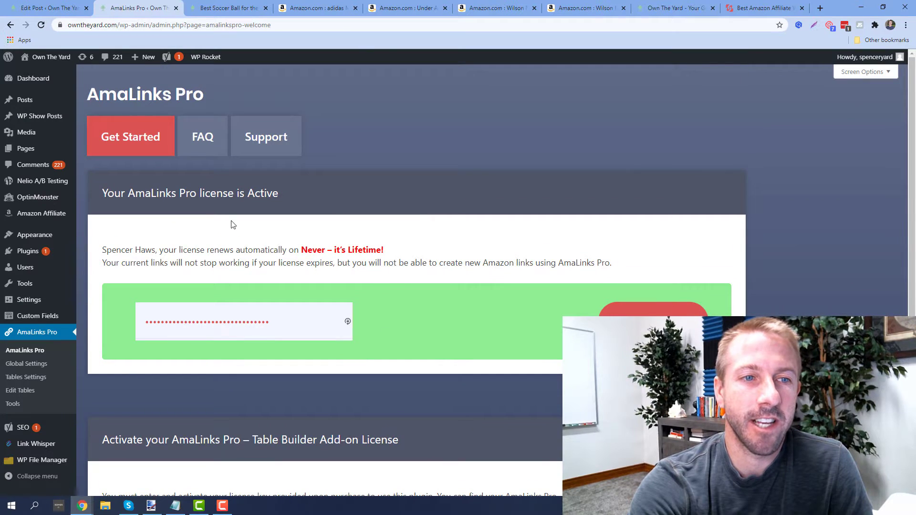
scroll(159, 270, "down", 1)
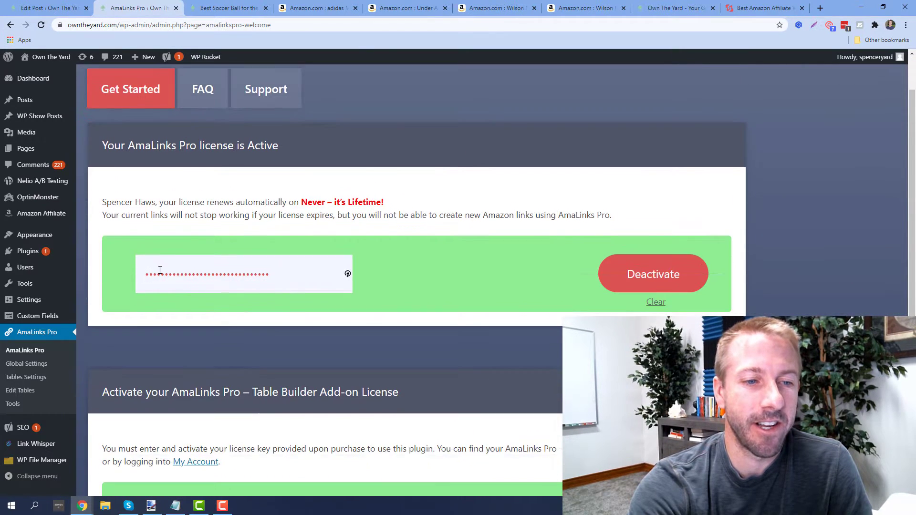
left_click(27, 364)
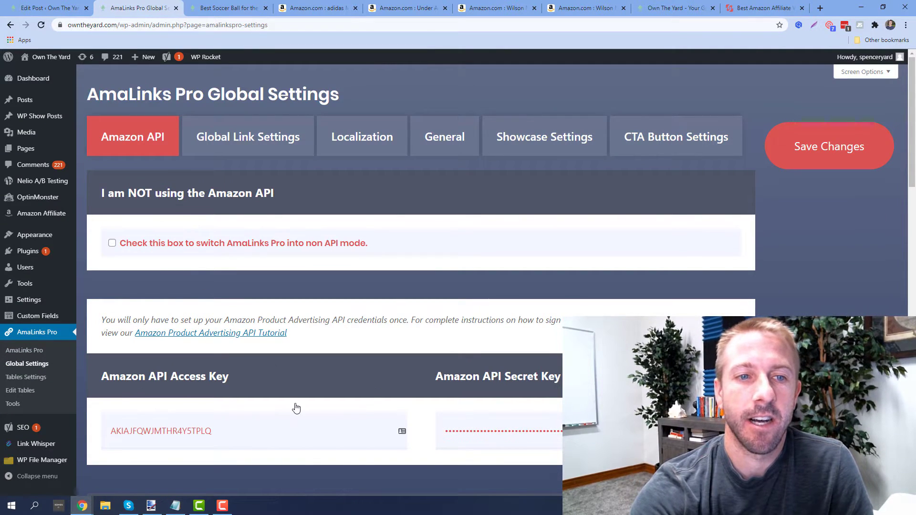
Step through Global Link, Localization and General settings to Showcase Settings with default text BUY NOW ON AMAZON
left_click(279, 143)
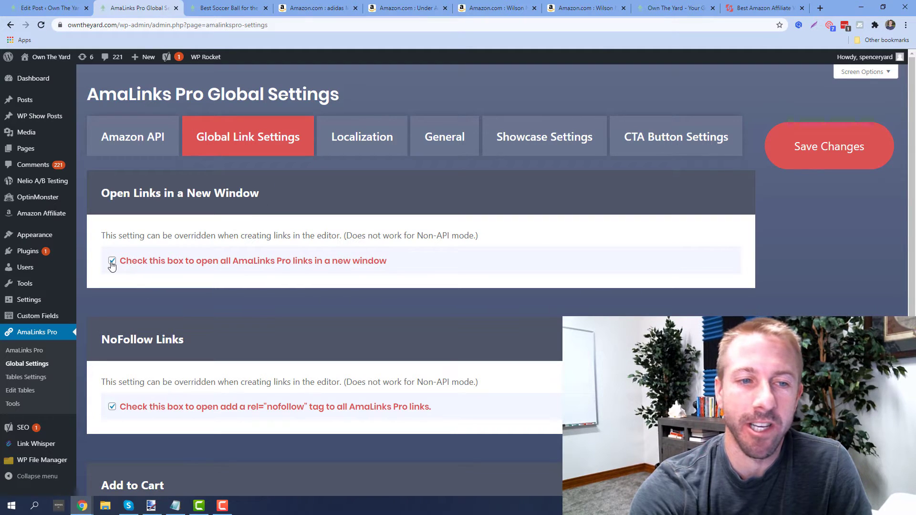
left_click(373, 141)
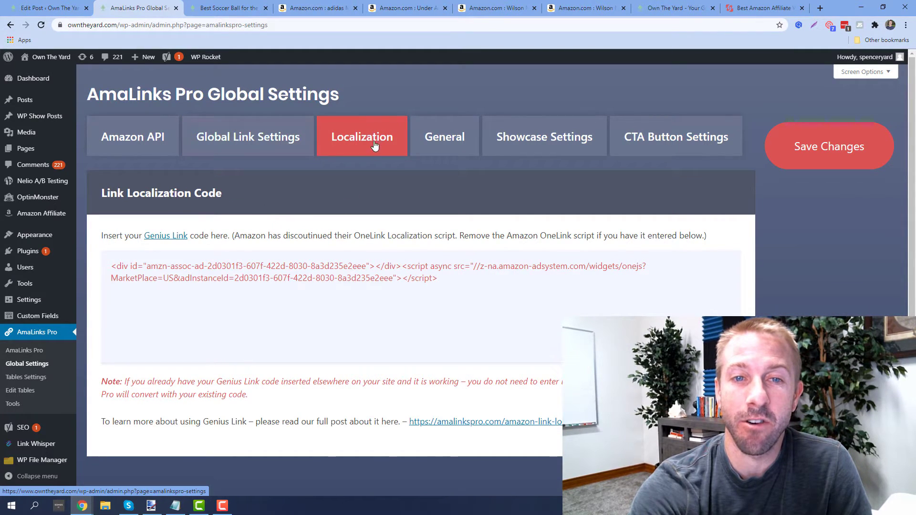
left_click(438, 140)
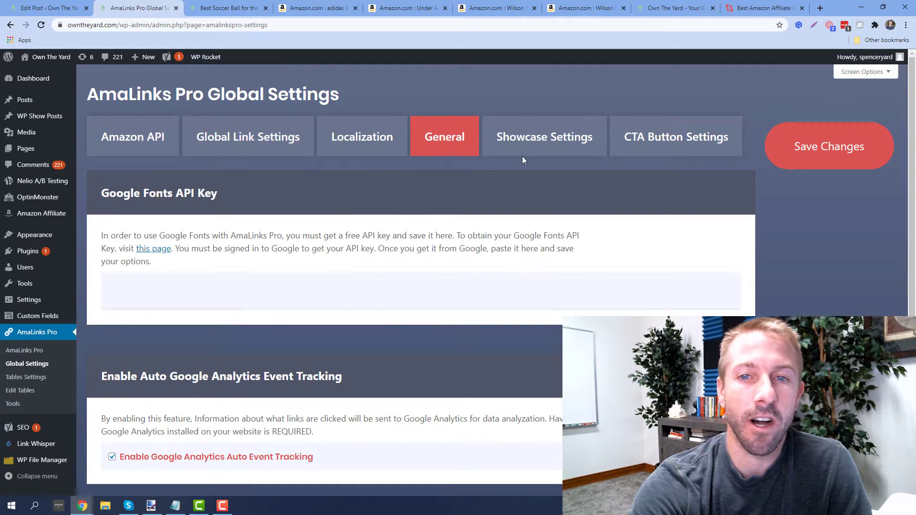
left_click(523, 139)
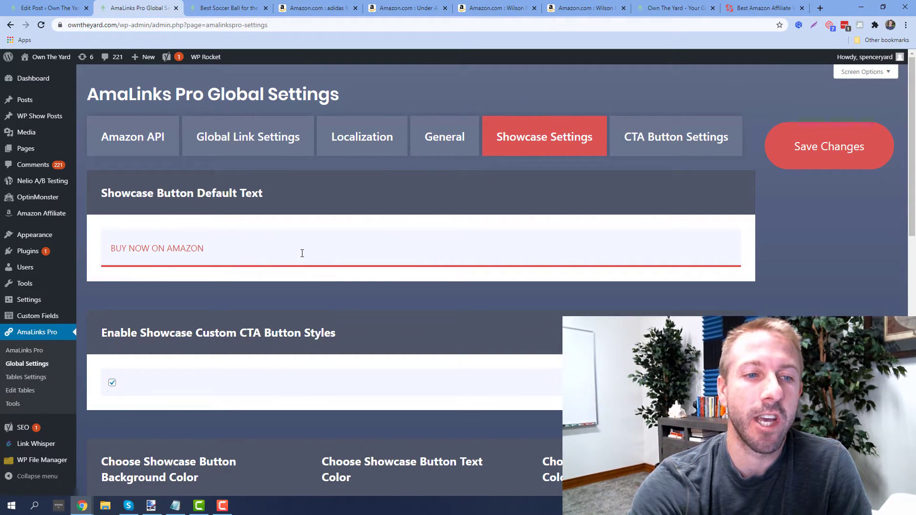
left_click_drag(281, 254, 86, 265)
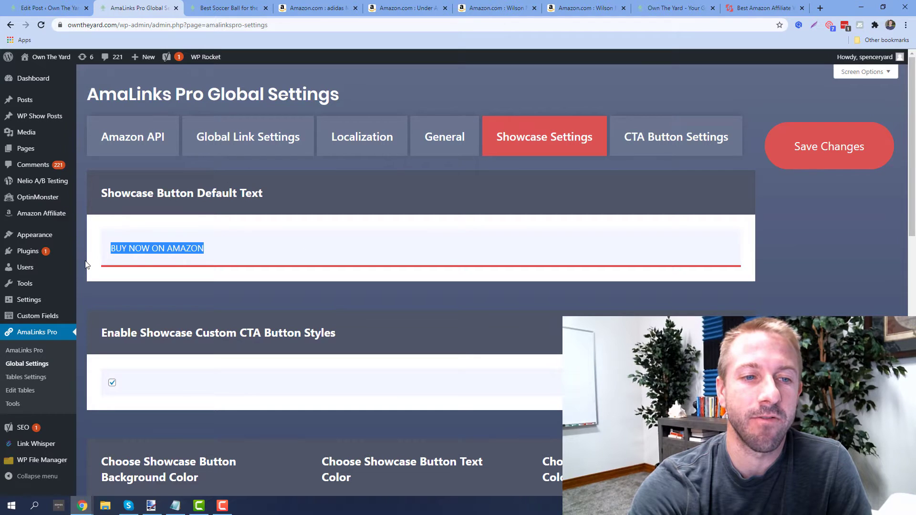
left_click(250, 244)
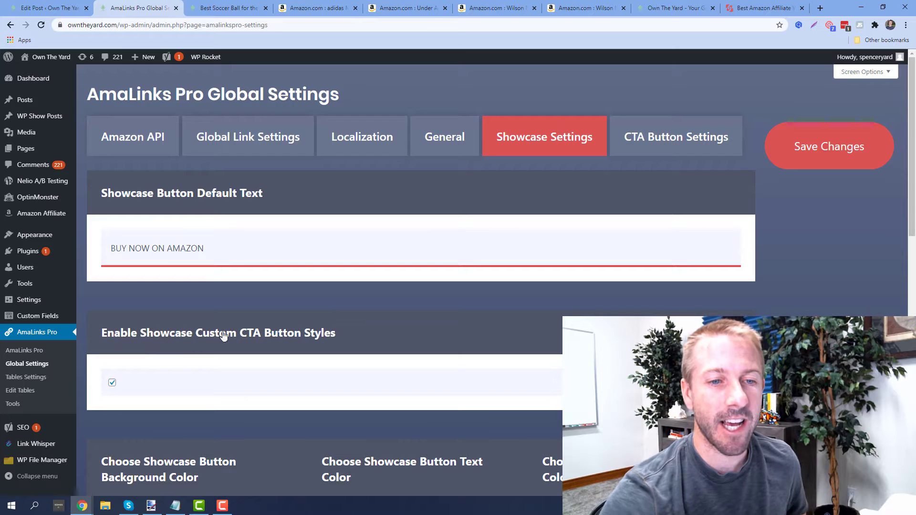
scroll(224, 335, "down", 2)
scroll(224, 333, "down", 2)
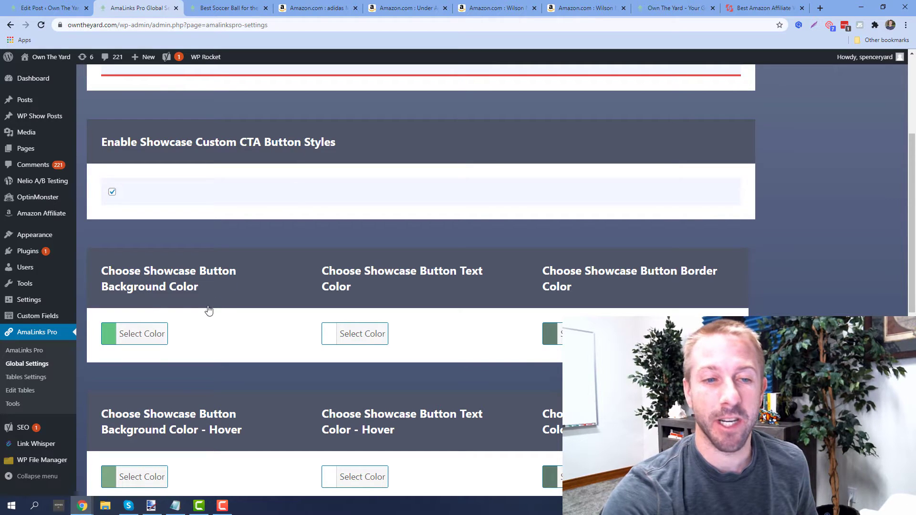
scroll(208, 310, "down", 2)
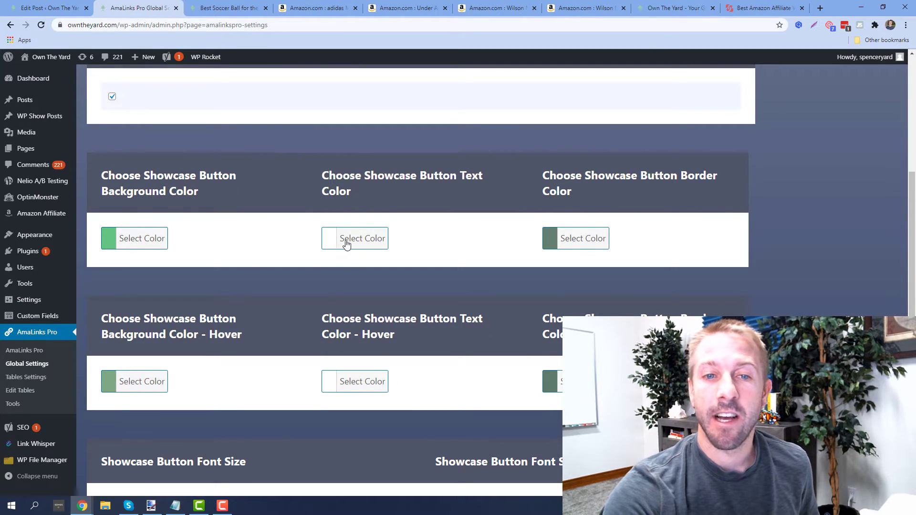
left_click(229, 8)
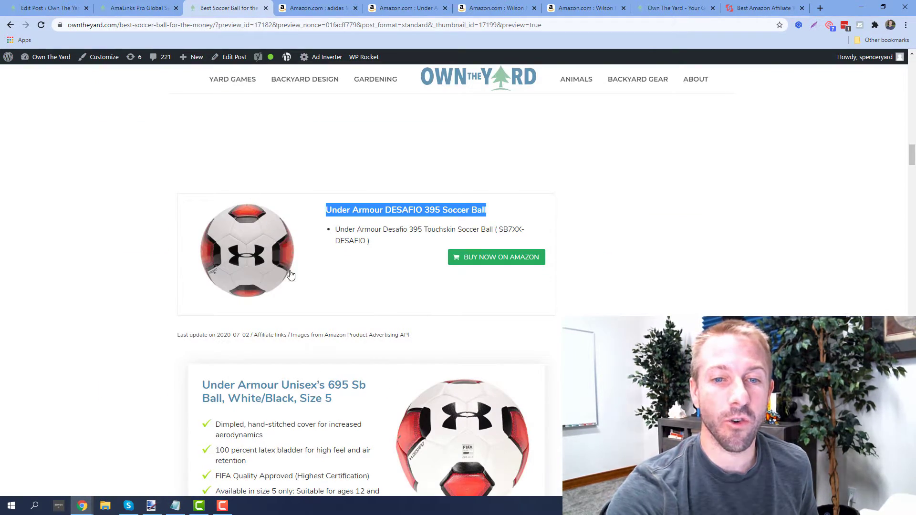
scroll(354, 296, "down", 4)
scroll(354, 299, "down", 3)
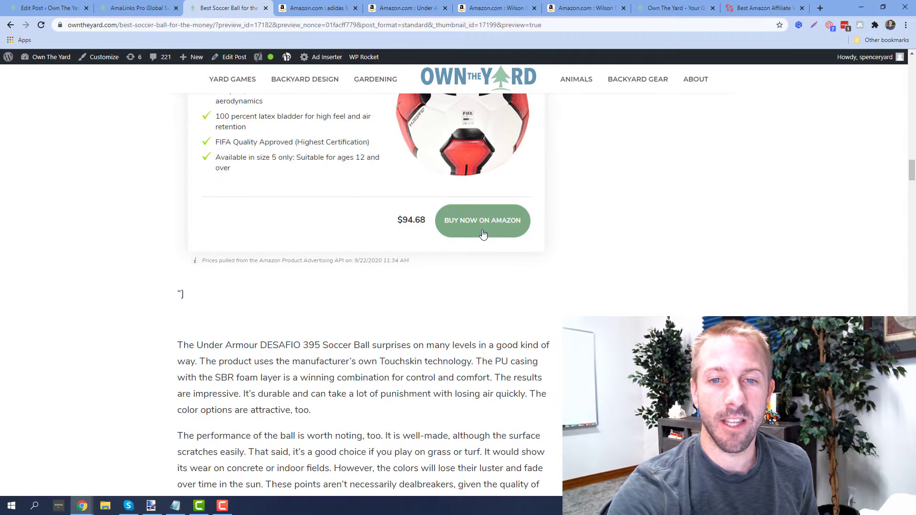
left_click(132, 7)
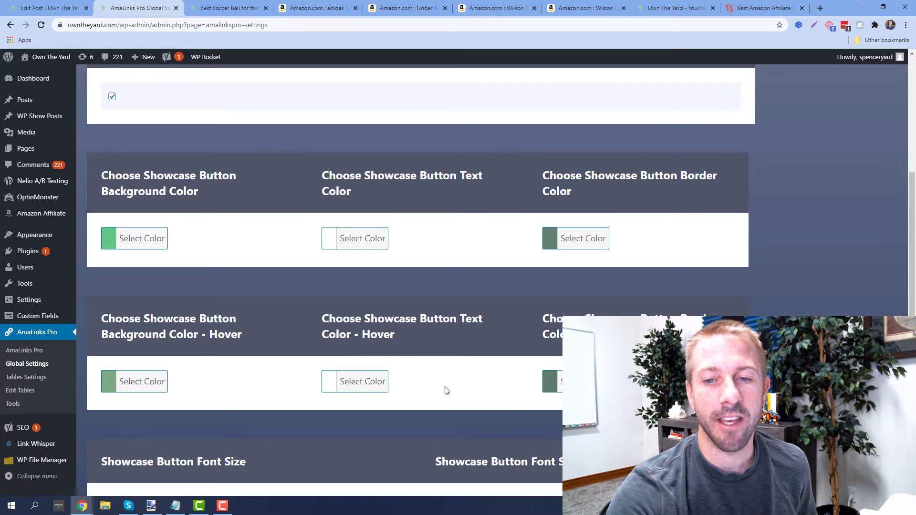
scroll(413, 328, "down", 2)
scroll(406, 324, "down", 1)
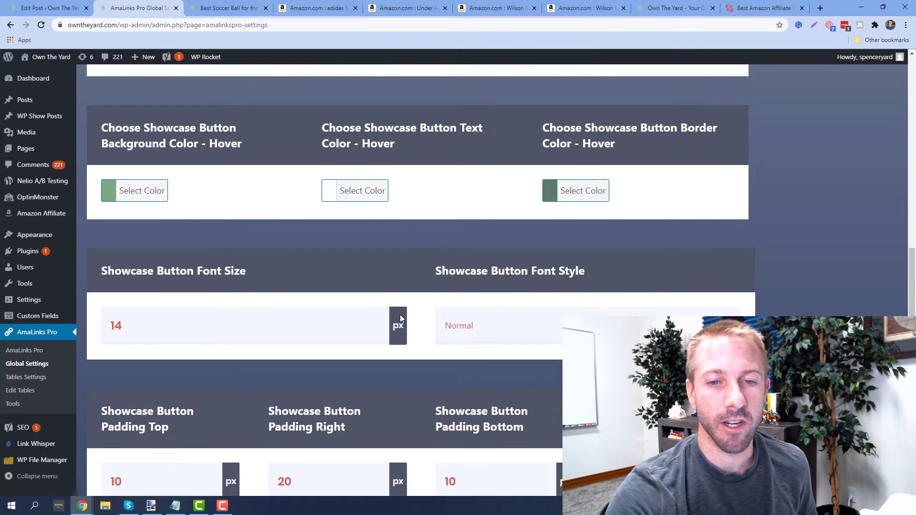
scroll(372, 320, "down", 2)
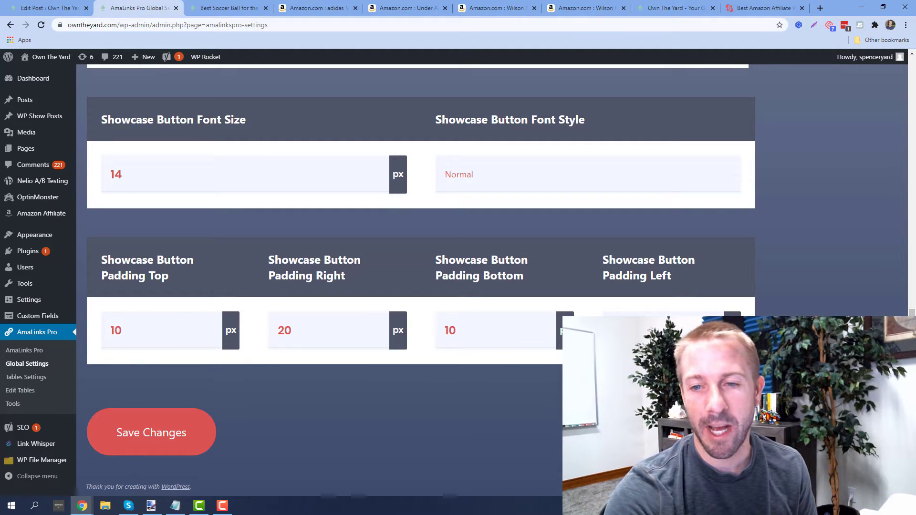
scroll(349, 336, "up", 3)
scroll(351, 340, "up", 2)
scroll(398, 328, "up", 3)
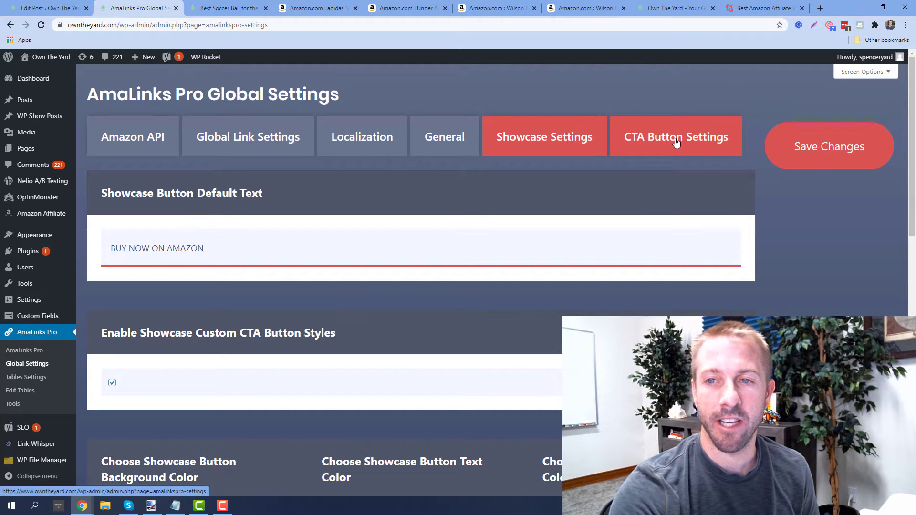
left_click(675, 143)
left_click(425, 239)
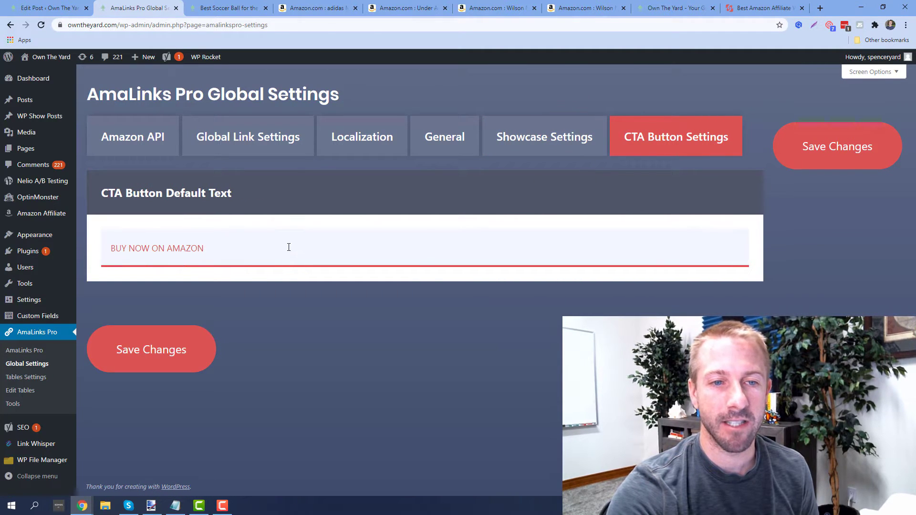
left_click(538, 137)
scroll(373, 294, "down", 2)
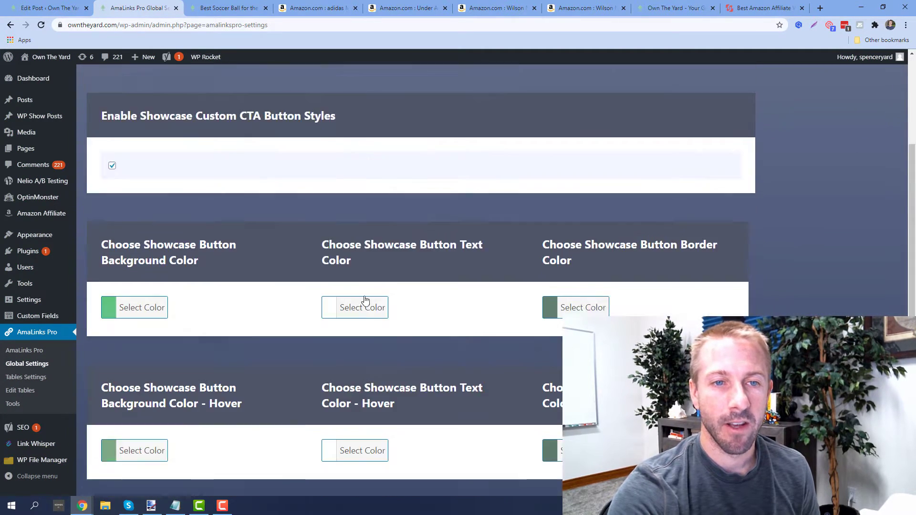
scroll(363, 295, "down", 2)
scroll(365, 294, "down", 2)
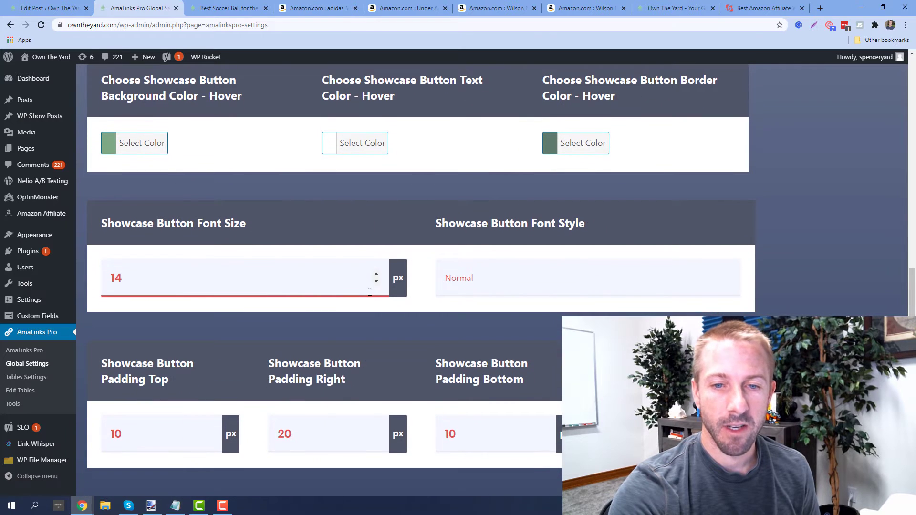
left_click(236, 276)
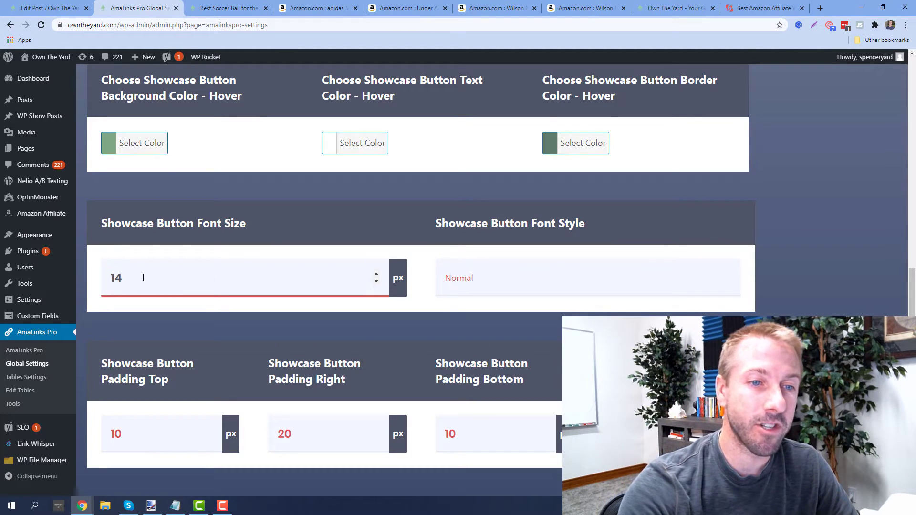
scroll(453, 332, "down", 2)
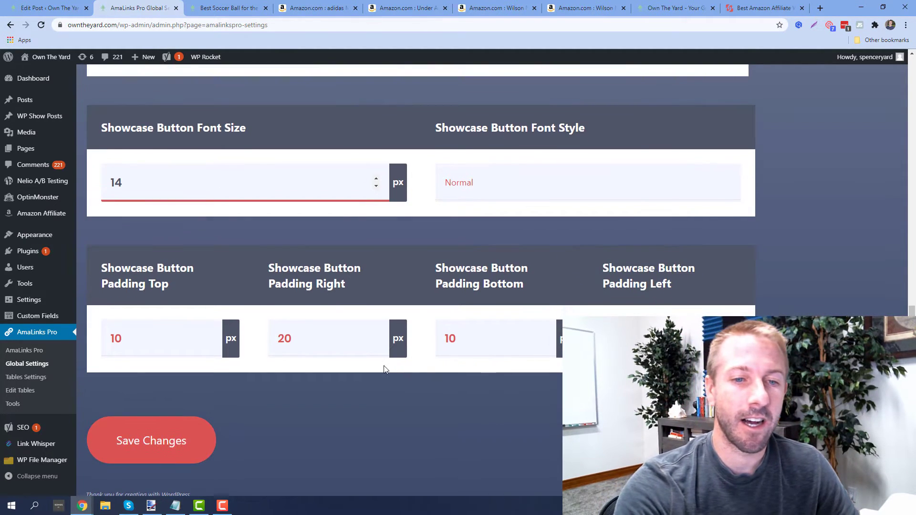
scroll(282, 439, "up", 1)
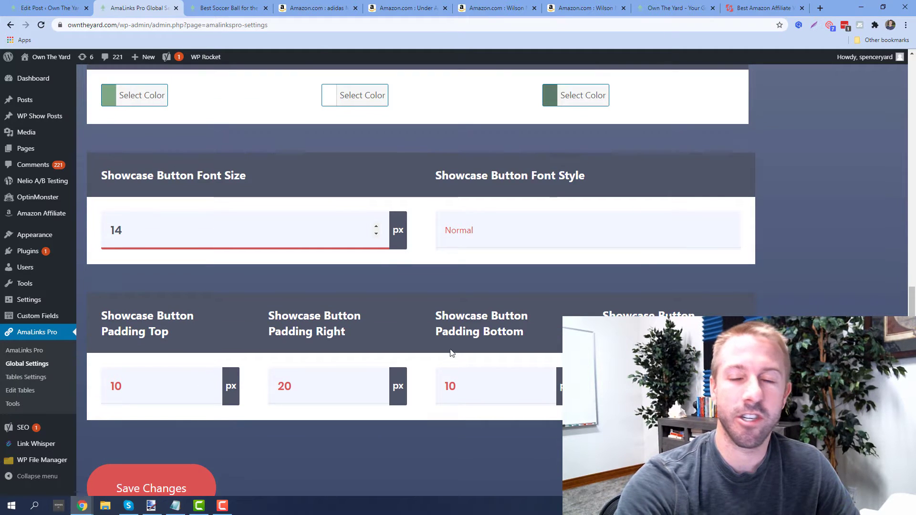
scroll(449, 347, "up", 2)
scroll(463, 379, "up", 3)
scroll(463, 380, "up", 3)
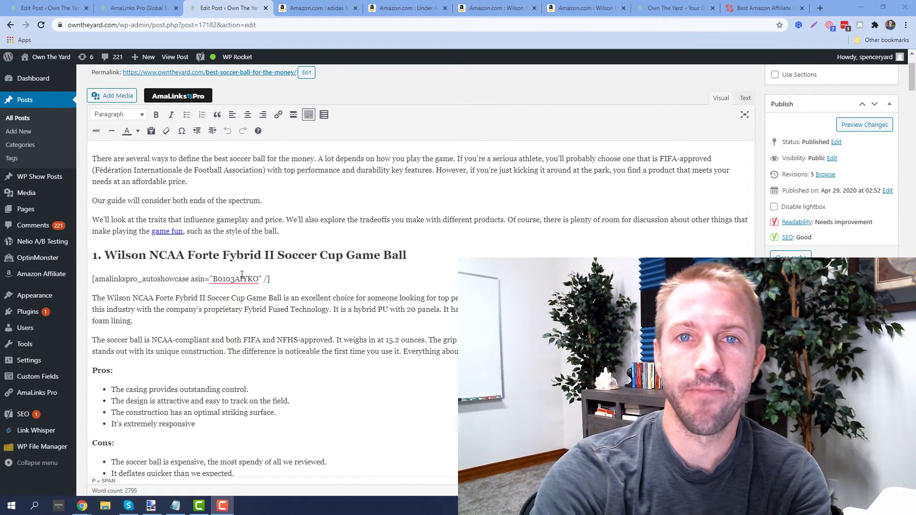
Remove the old Amazon box shortcode and its empty line from the Under Armour section
left_click(240, 278)
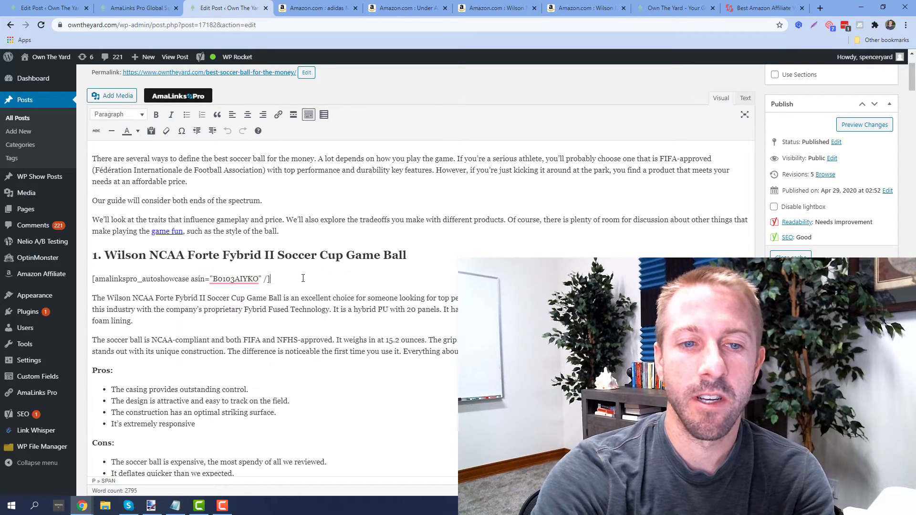
scroll(351, 231, "down", 1)
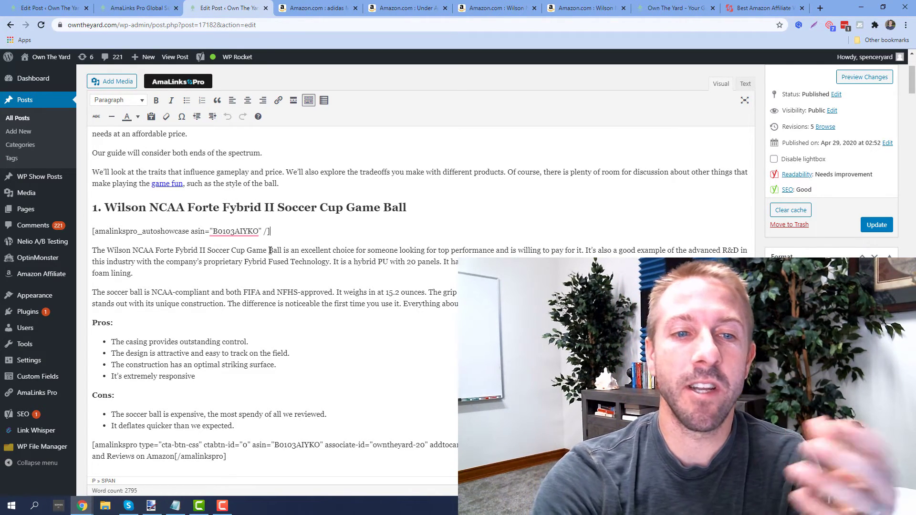
scroll(269, 250, "down", 2)
scroll(269, 251, "up", 1)
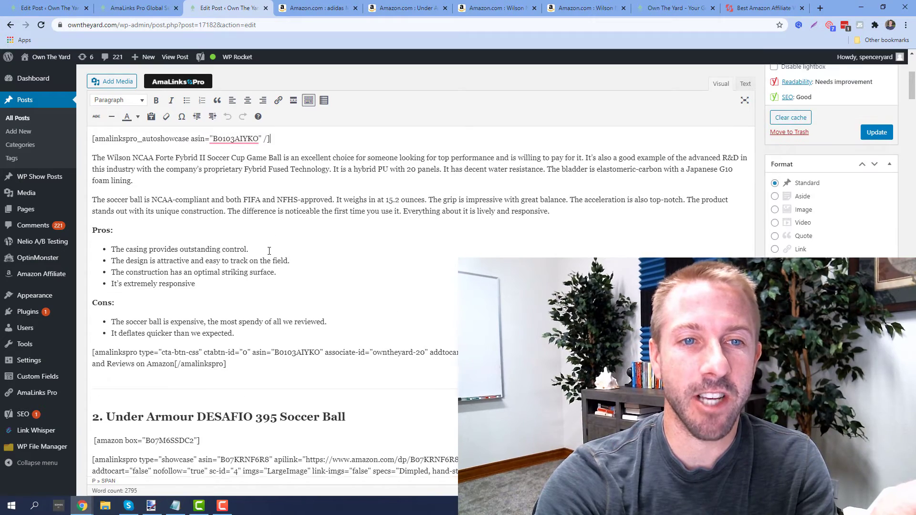
scroll(269, 251, "up", 1)
left_click_drag(269, 231, 90, 235)
key("ctrl+c")
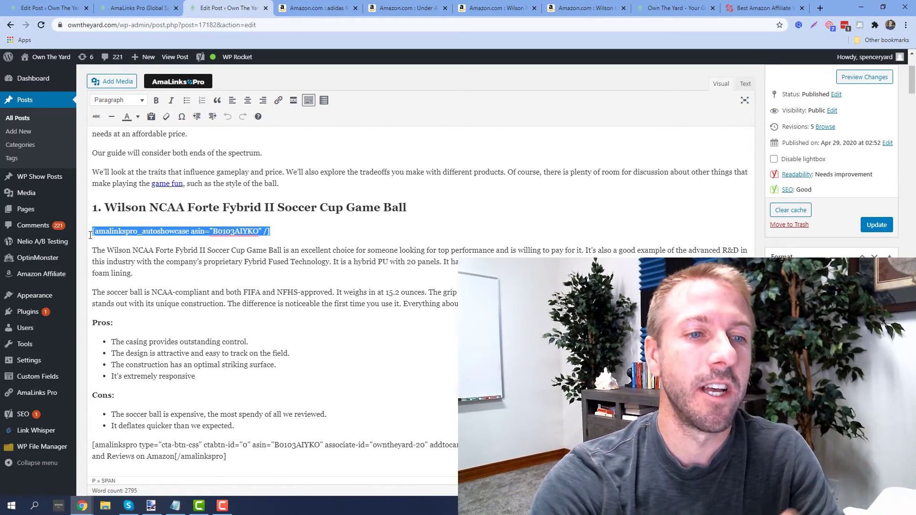
scroll(197, 266, "down", 3)
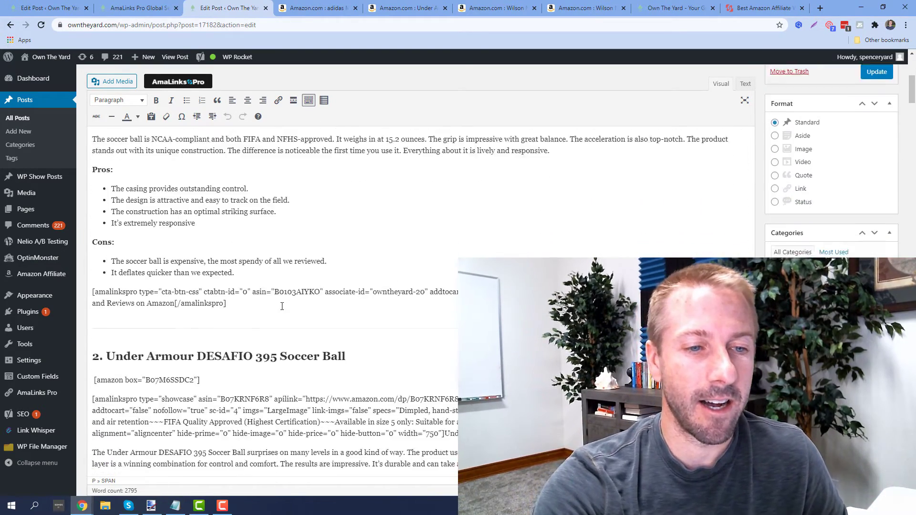
scroll(232, 309, "down", 1)
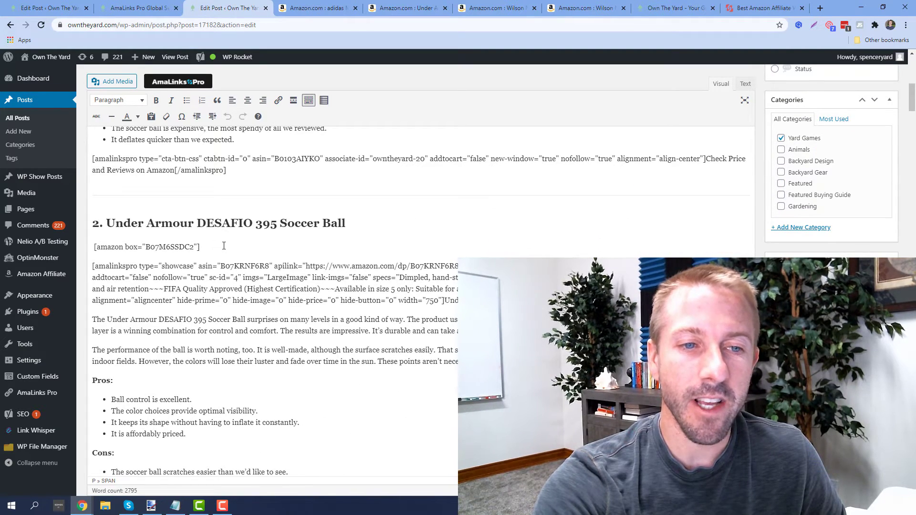
left_click_drag(176, 247, 91, 246)
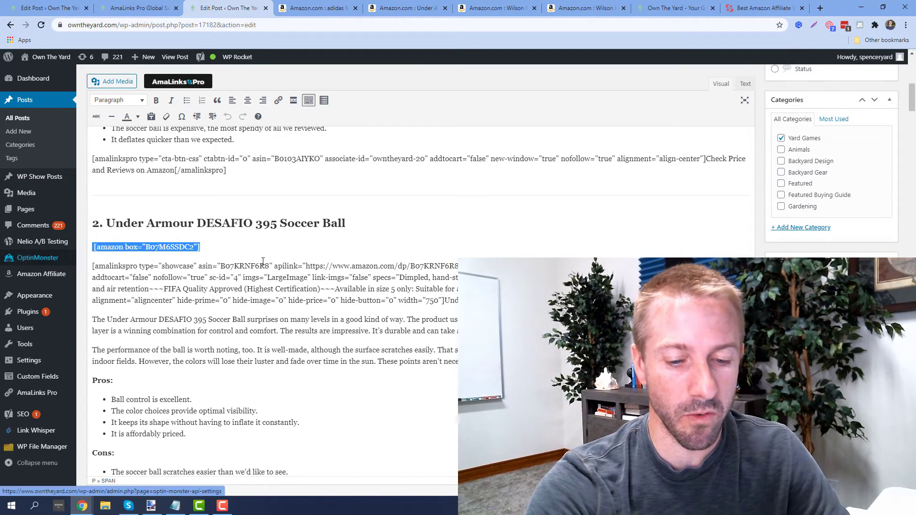
key("BackSpace")
key("Delete")
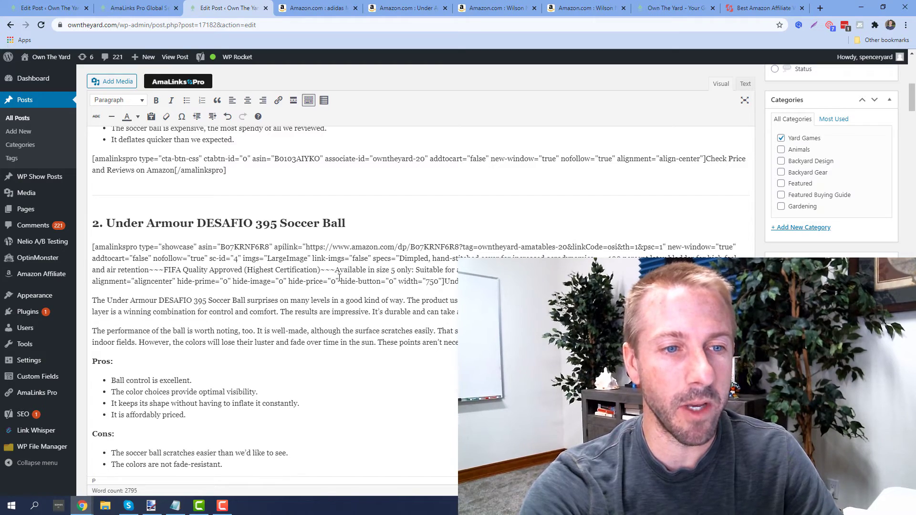
scroll(235, 309, "down", 4)
scroll(222, 272, "down", 3)
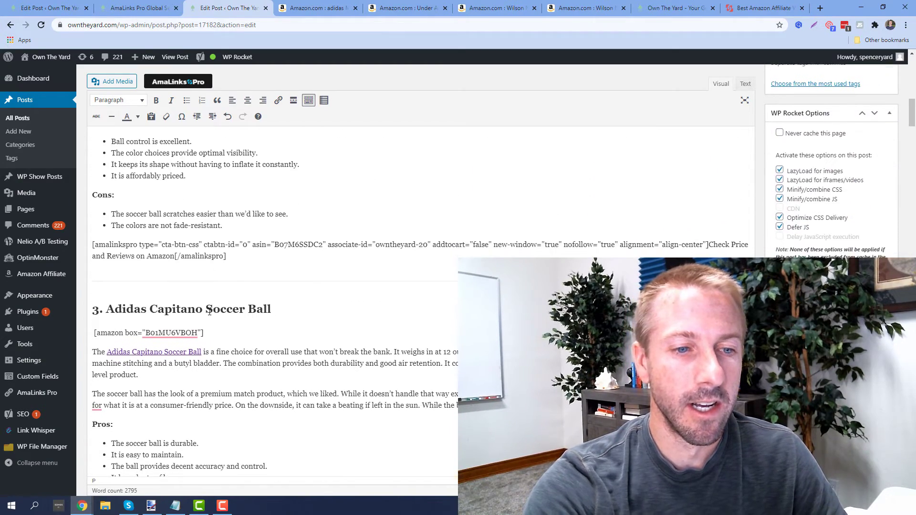
Replace the Adidas Amazon box with an autoshowcase shortcode using ASIN B01MU6VBOH
key("Return")
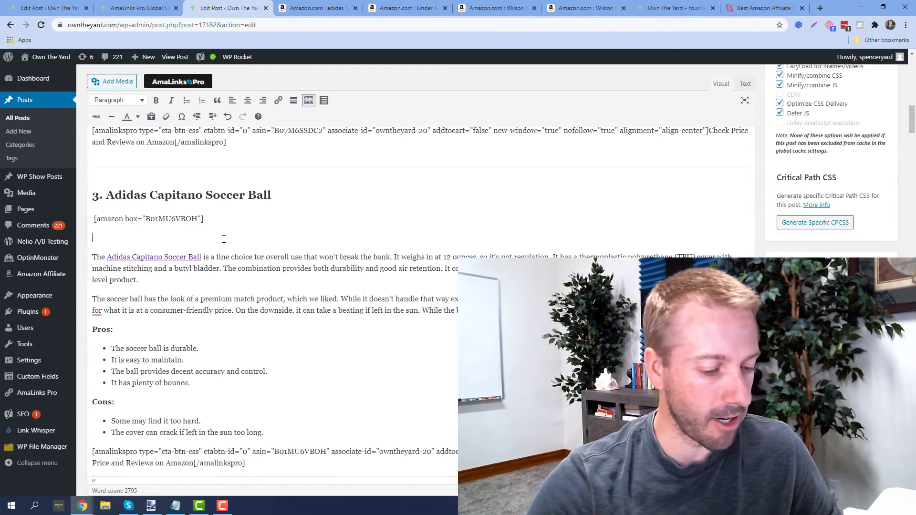
key("ctrl+v")
double_click(188, 219)
key("ctrl+c")
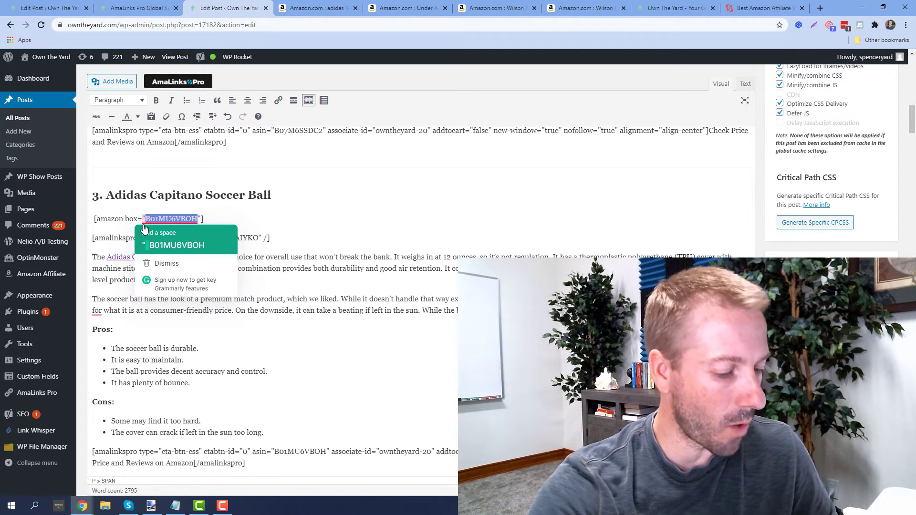
key("BackSpace")
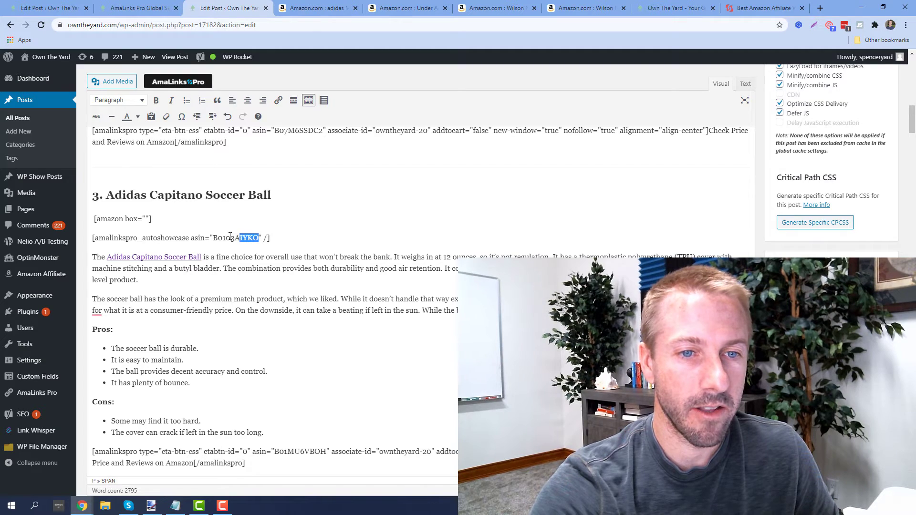
key("ctrl+v")
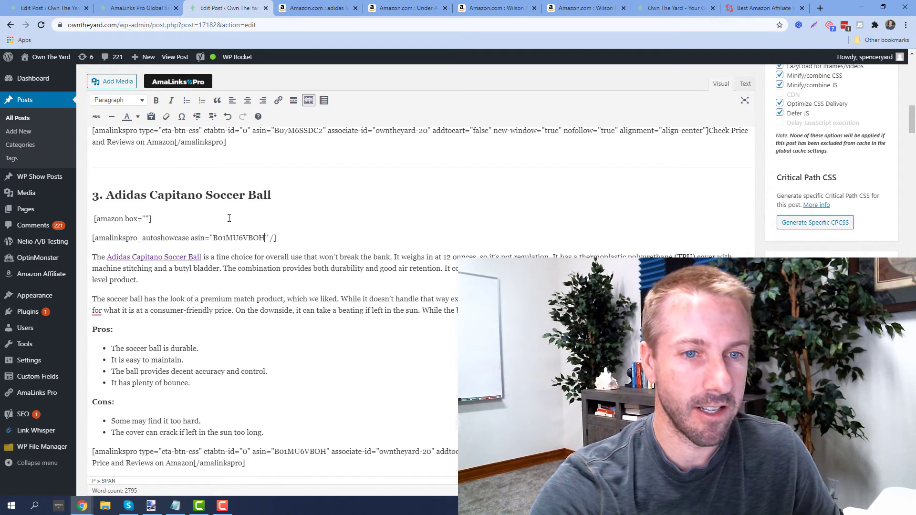
key("BackSpace")
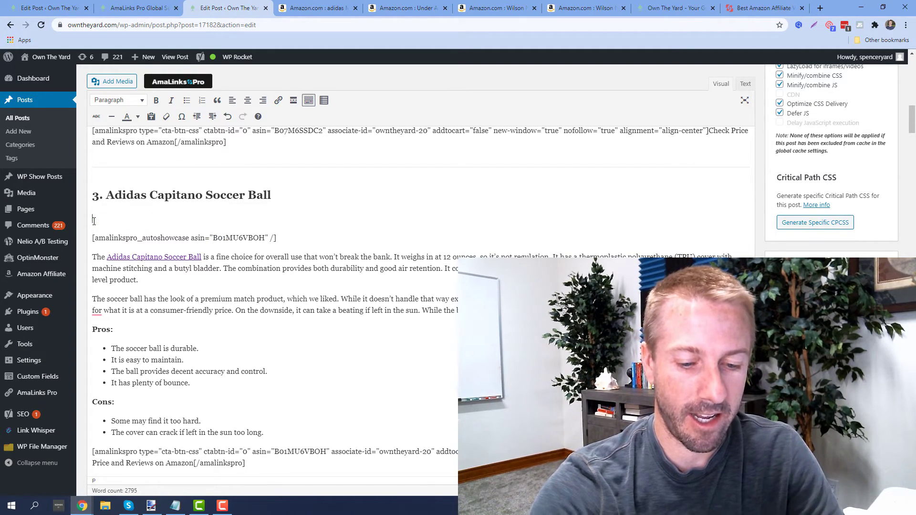
left_click_drag(275, 218, 171, 218)
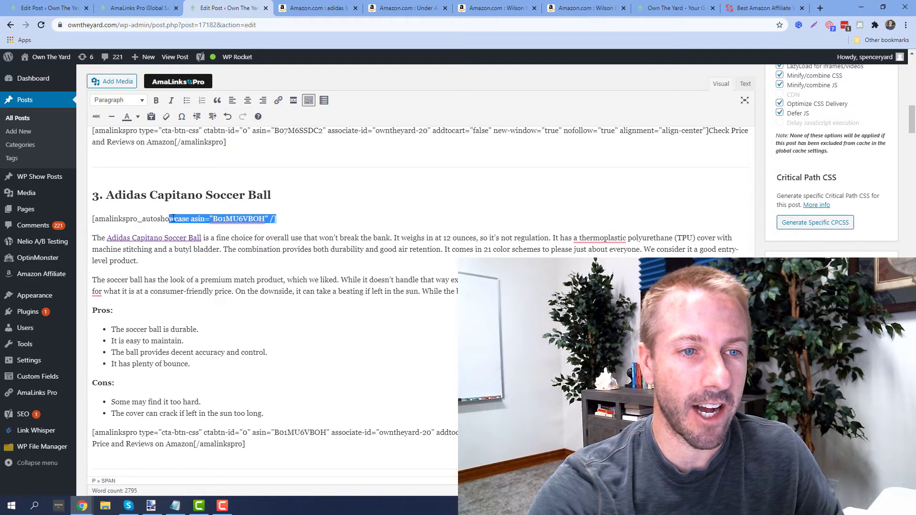
scroll(220, 275, "down", 3)
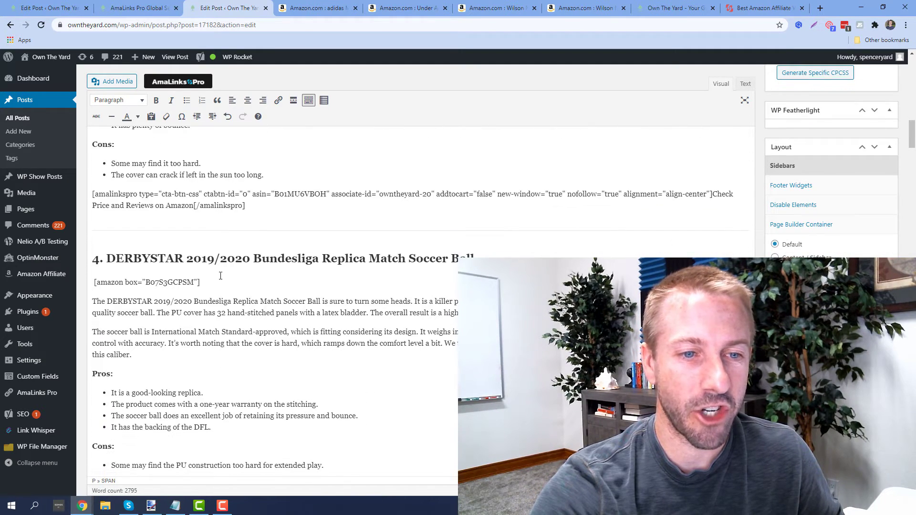
Add an autoshowcase shortcode to the DERBYSTAR section with its ASIN B07S3GCPSM
key("Return")
key("ctrl+v")
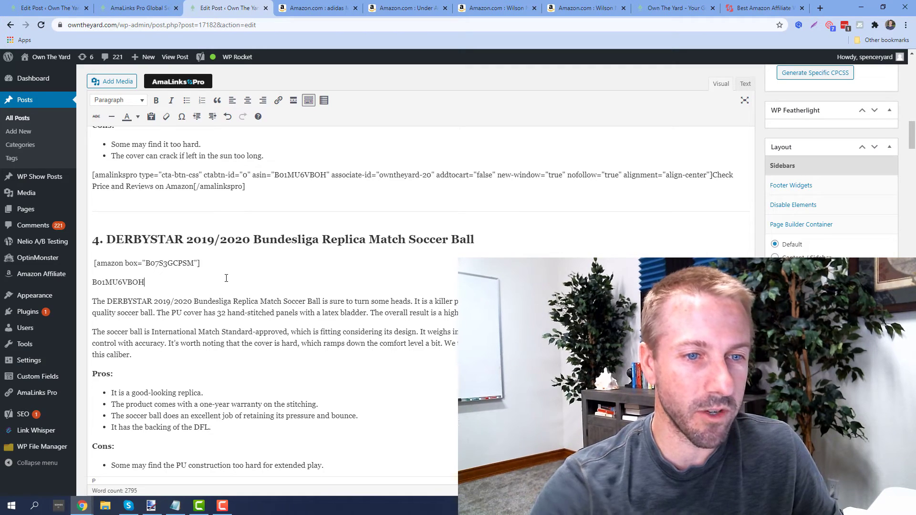
scroll(218, 243, "up", 3)
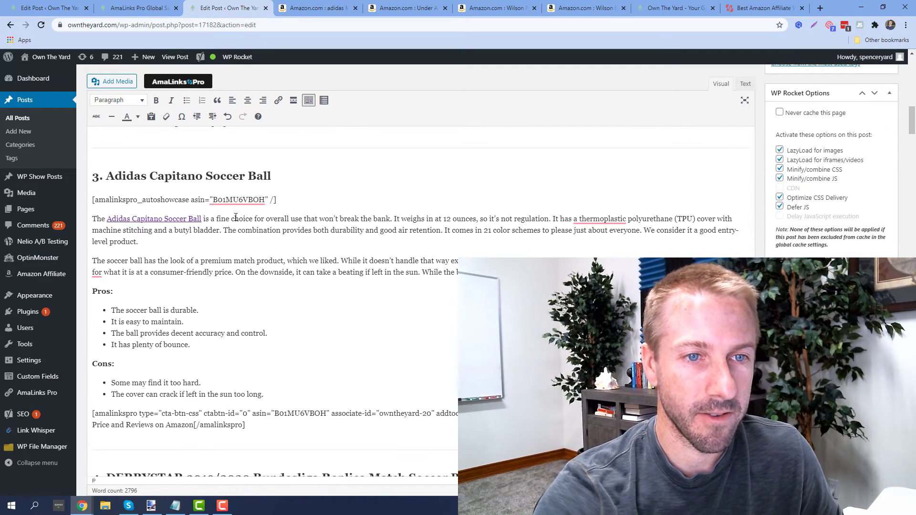
left_click_drag(276, 199, 116, 194)
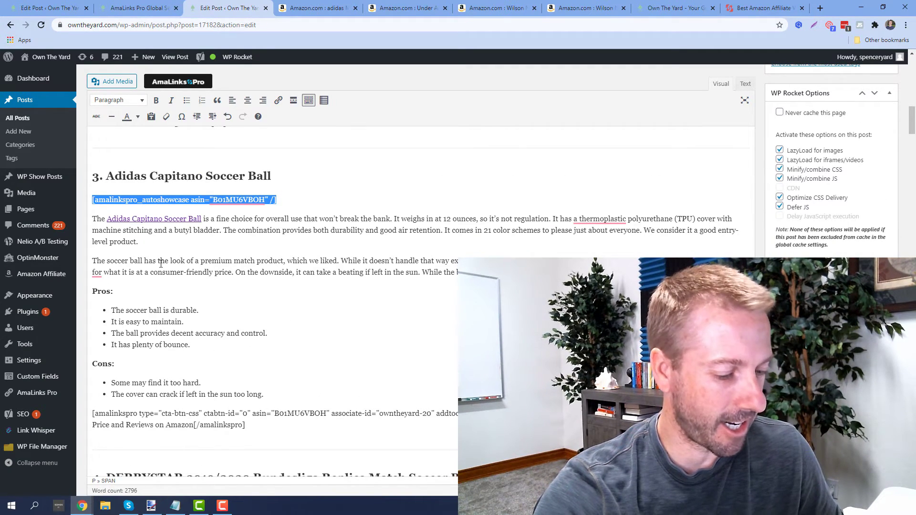
scroll(169, 322, "down", 4)
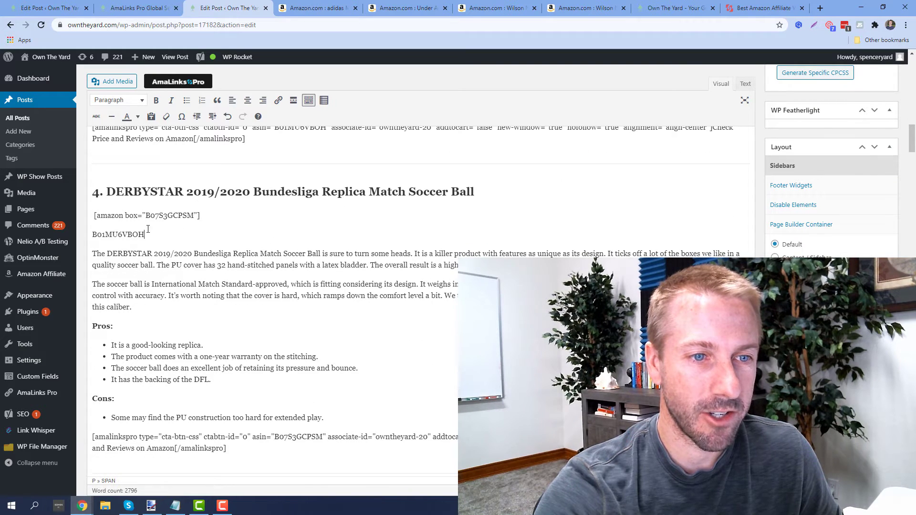
type("[amalinkspro_autoshowcase asin=\"B01MU6VBOH\" /]")
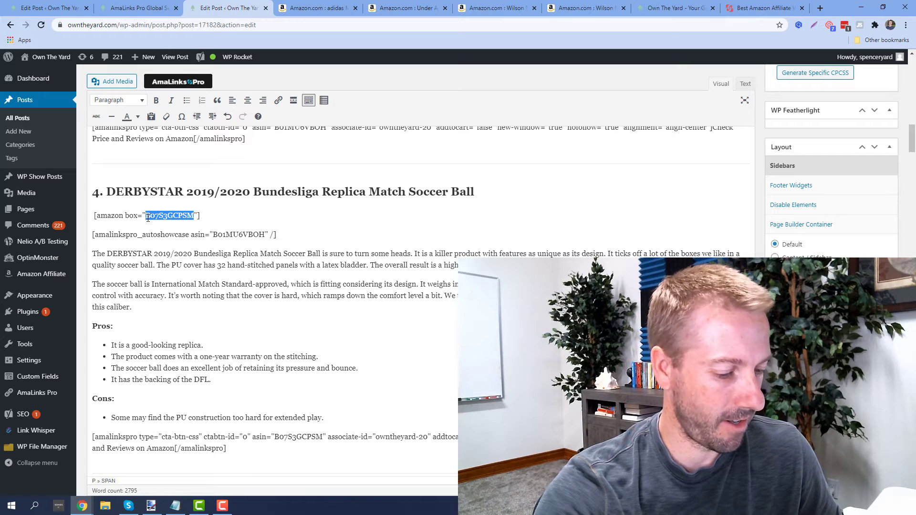
key("ctrl+x")
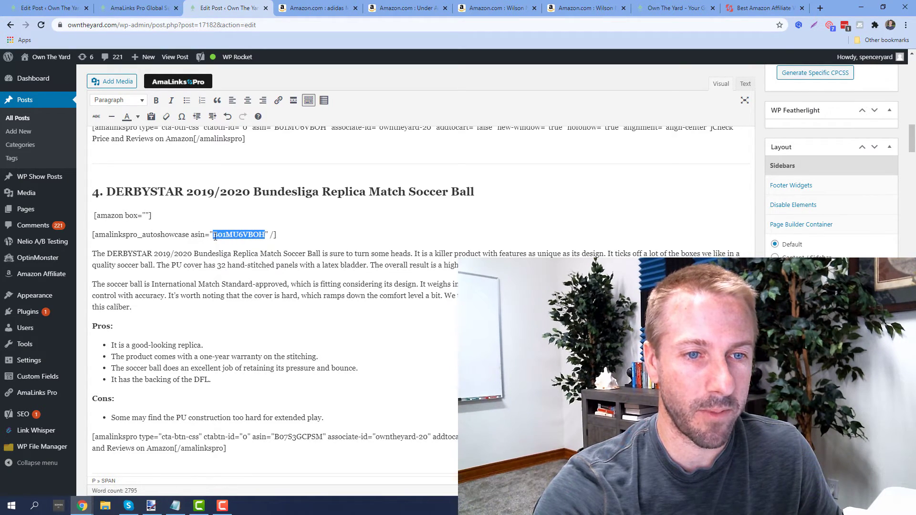
key("ctrl+v")
left_click_drag(273, 235, 92, 236)
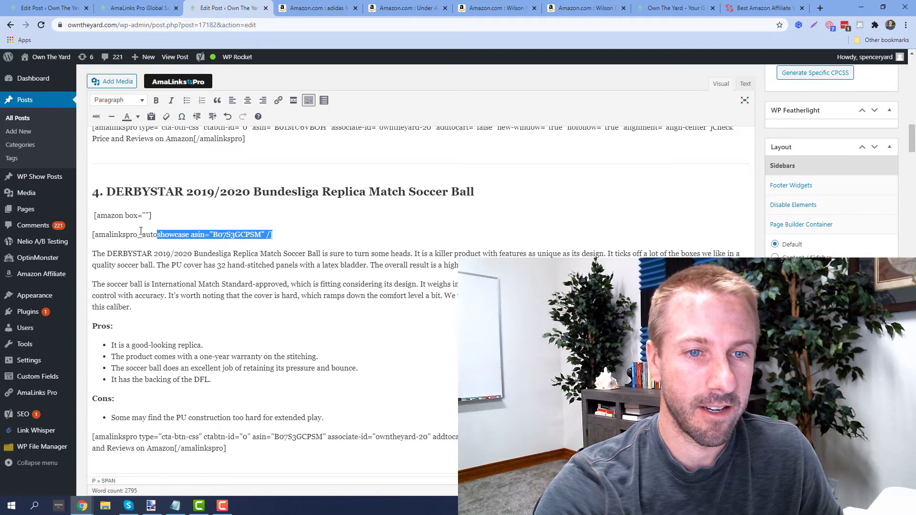
scroll(105, 240, "down", 4)
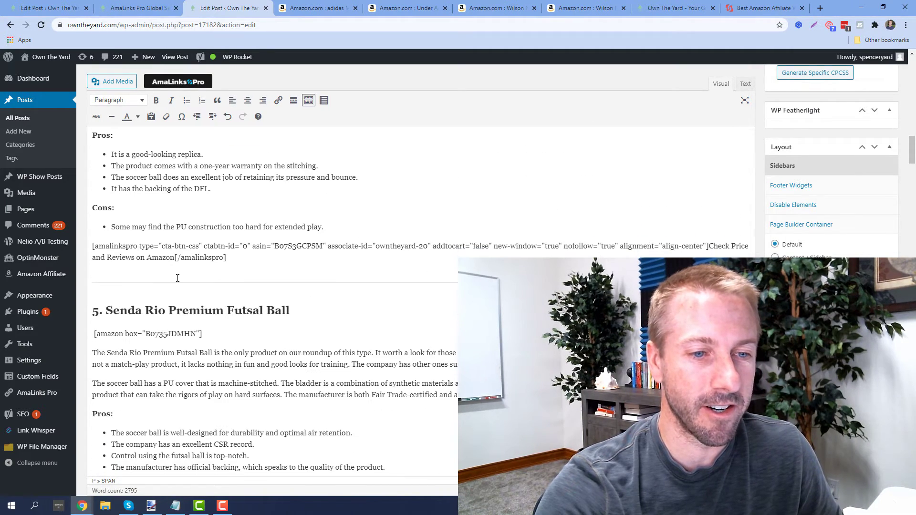
scroll(105, 239, "down", 2)
Add an autoshowcase shortcode to the Senda Rio section carrying the Senda Rio ASIN
left_click(215, 236)
key("Return")
key("ctrl+v")
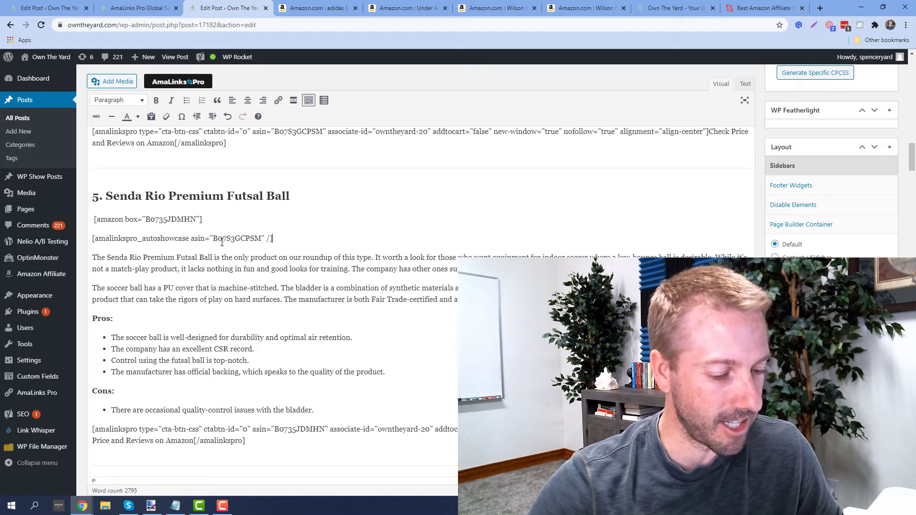
left_click_drag(201, 220, 186, 220)
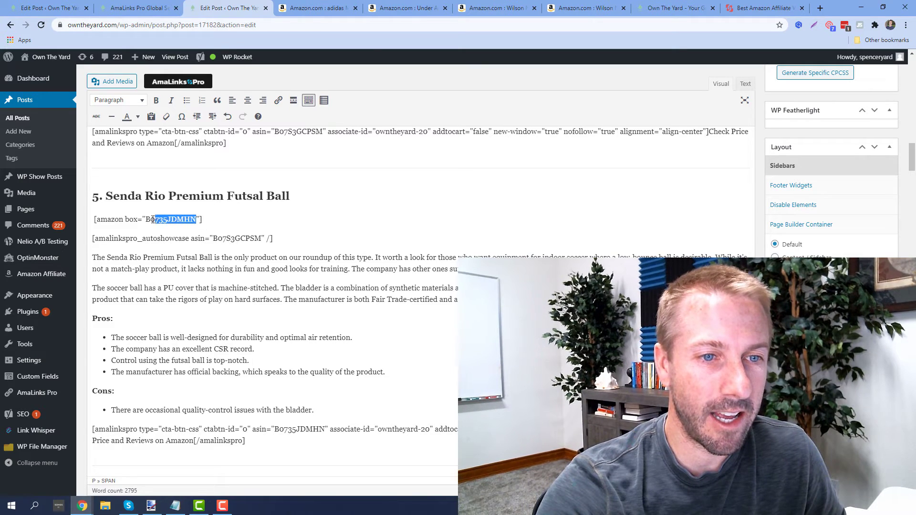
left_click(262, 238)
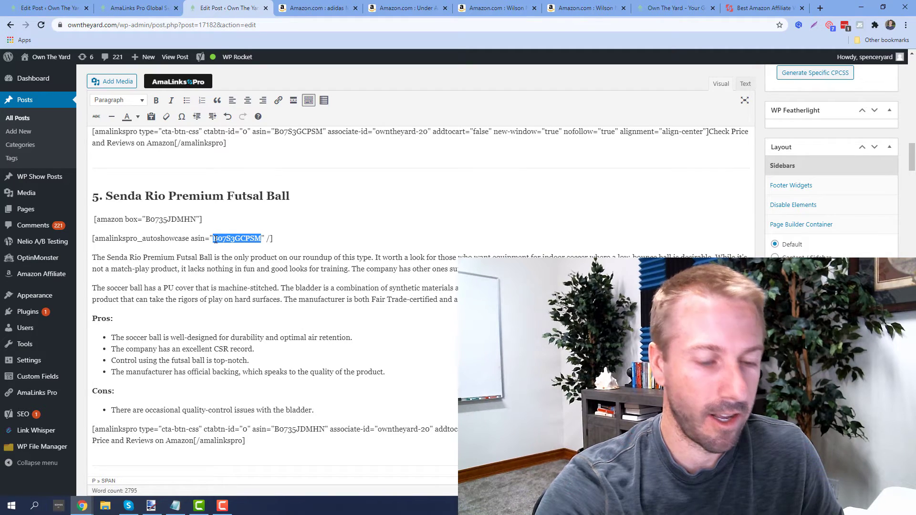
key("ctrl+v")
Delete the old Amazon box lines left in the Senda Rio and DERBYSTAR sections
left_click_drag(227, 219, 92, 220)
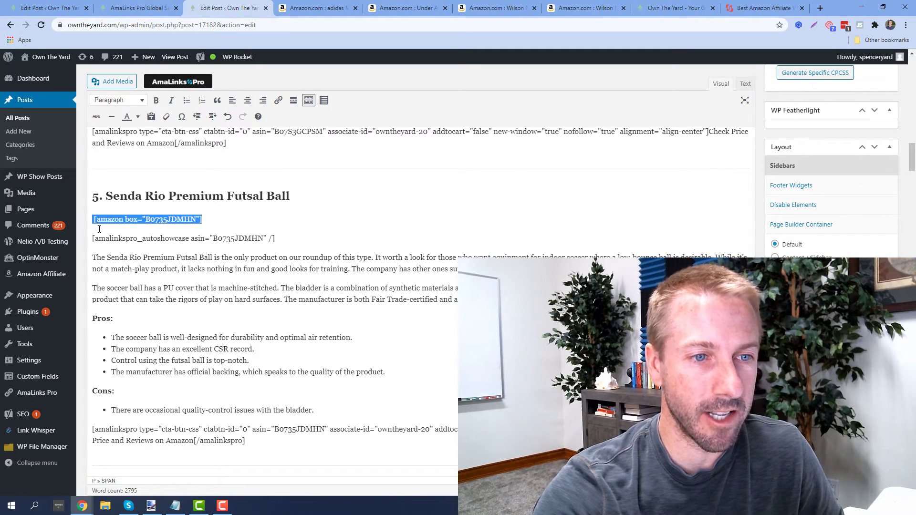
key("Delete")
key("Delete")
scroll(154, 230, "up", 2)
scroll(158, 237, "up", 1)
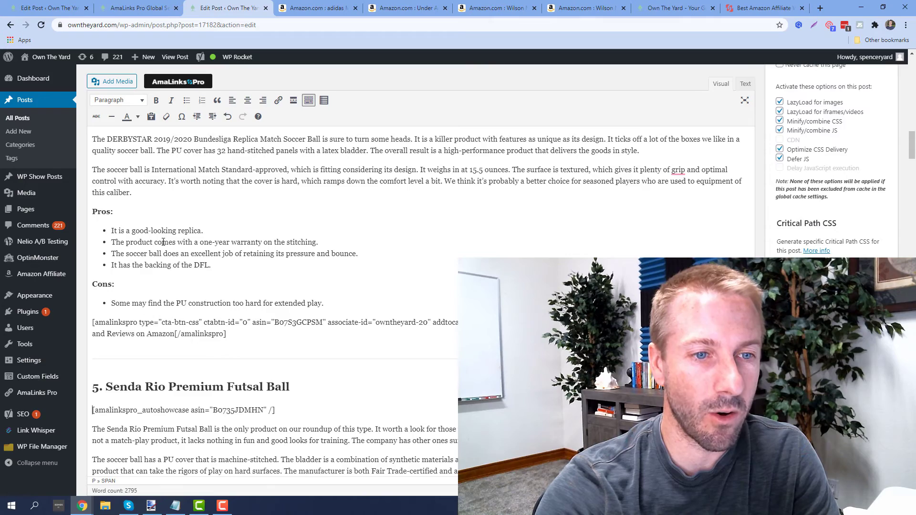
scroll(165, 243, "up", 3)
left_click_drag(152, 245, 93, 247)
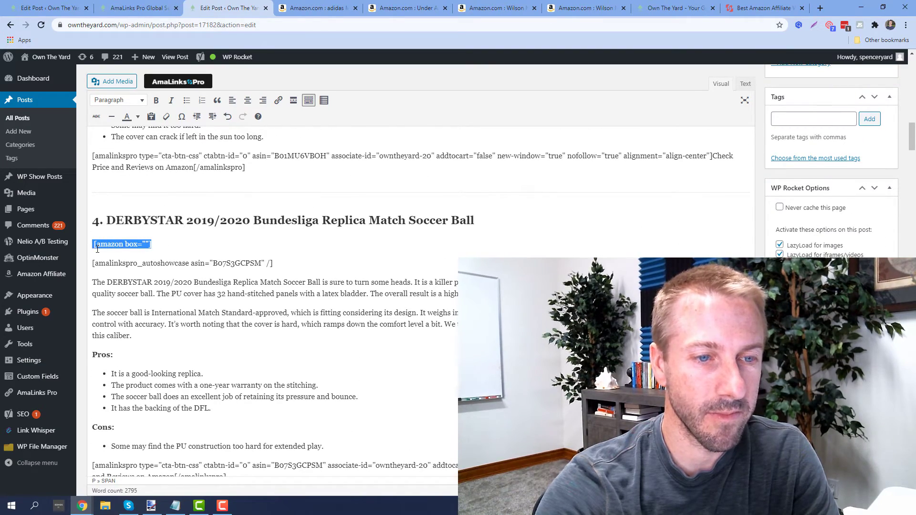
key("Delete")
key("Delete")
scroll(175, 268, "up", 2)
scroll(174, 267, "up", 2)
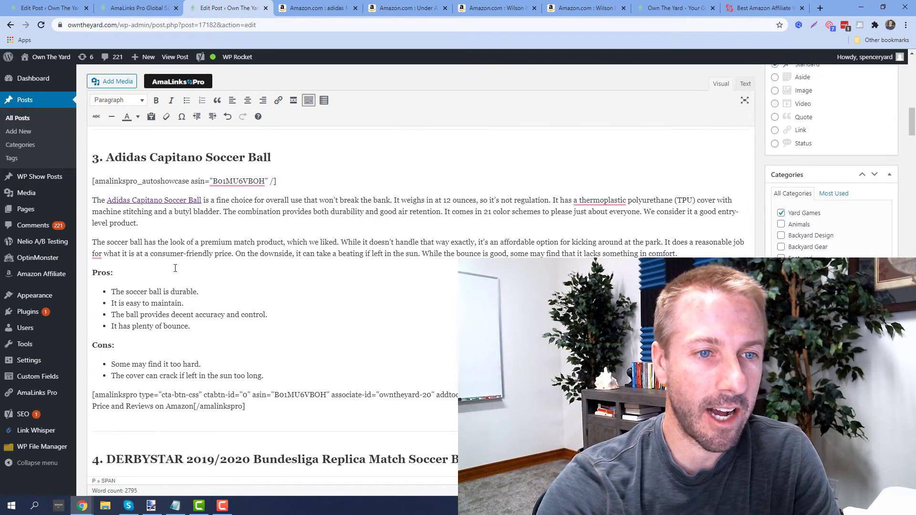
scroll(175, 268, "up", 1)
scroll(215, 294, "up", 1)
scroll(297, 350, "up", 3)
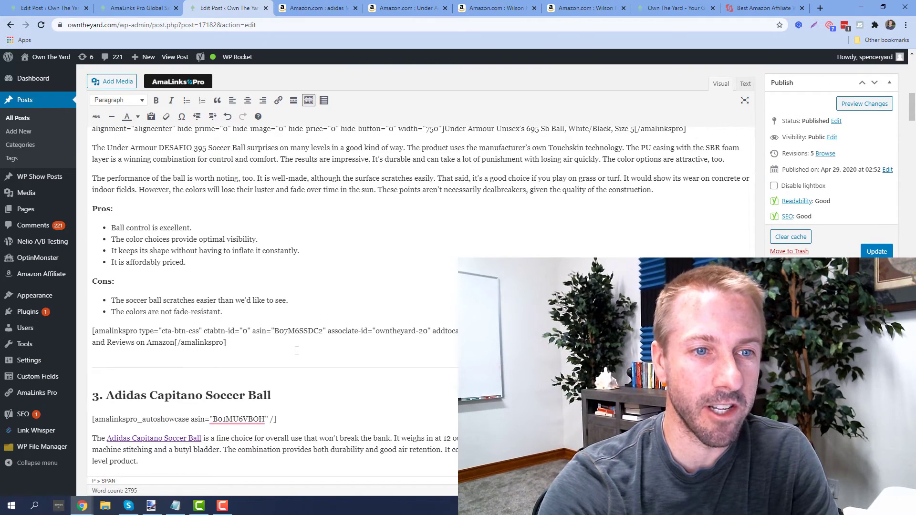
scroll(296, 350, "up", 3)
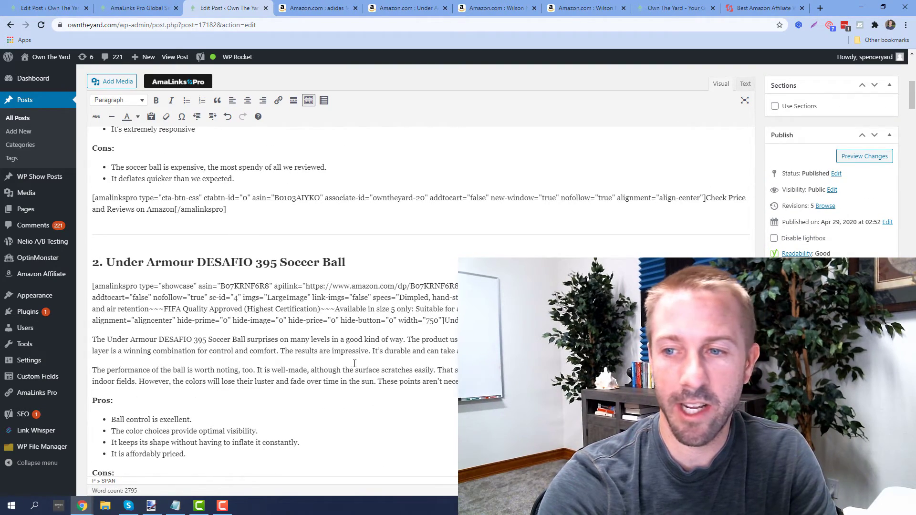
scroll(310, 355, "up", 1)
Preview the updated post and follow the DERBYSTAR showcase box link to Amazon
left_click(869, 297)
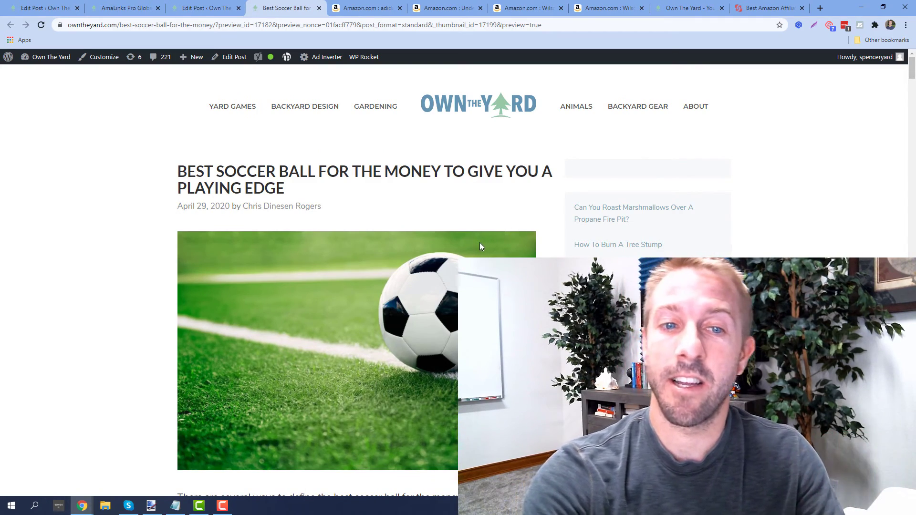
scroll(467, 249, "down", 2)
scroll(458, 261, "down", 3)
scroll(447, 280, "down", 2)
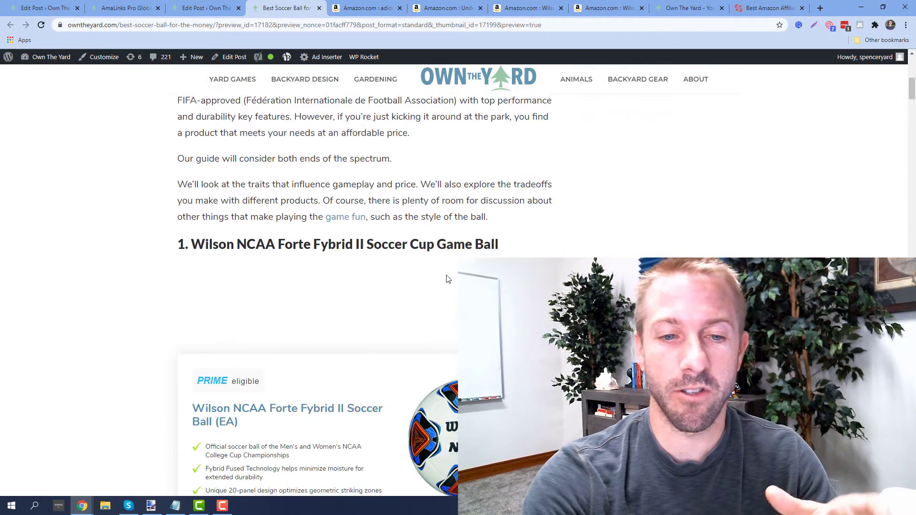
scroll(447, 279, "down", 1)
scroll(444, 282, "down", 4)
scroll(441, 281, "down", 2)
scroll(441, 286, "down", 4)
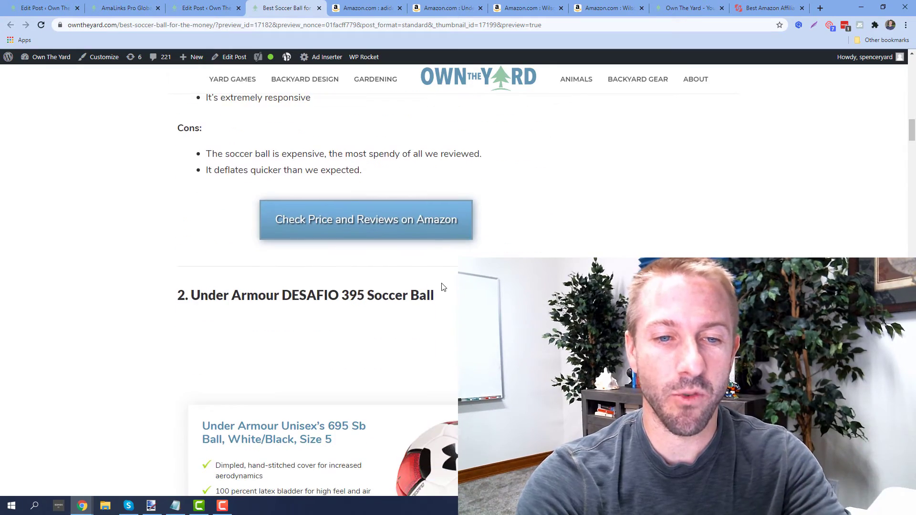
scroll(442, 287, "down", 3)
scroll(438, 297, "down", 1)
scroll(438, 291, "down", 2)
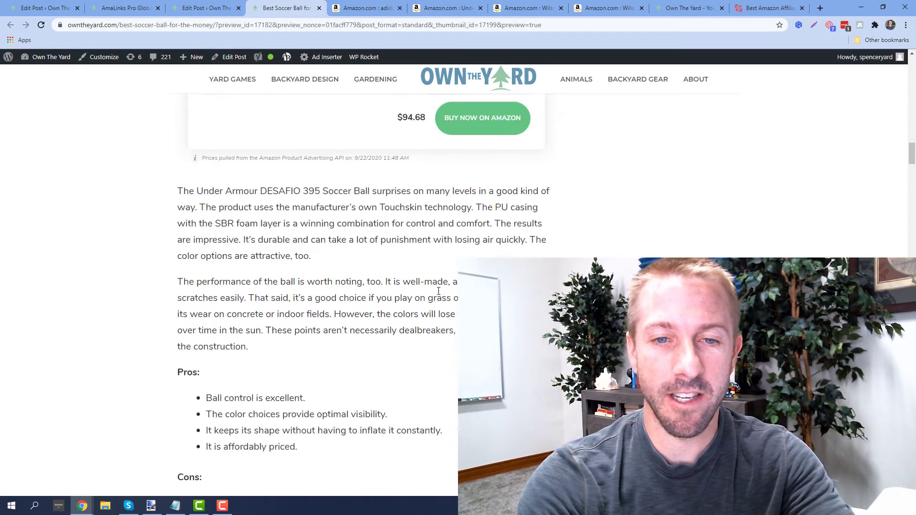
scroll(439, 291, "down", 3)
scroll(440, 299, "down", 2)
scroll(434, 307, "down", 2)
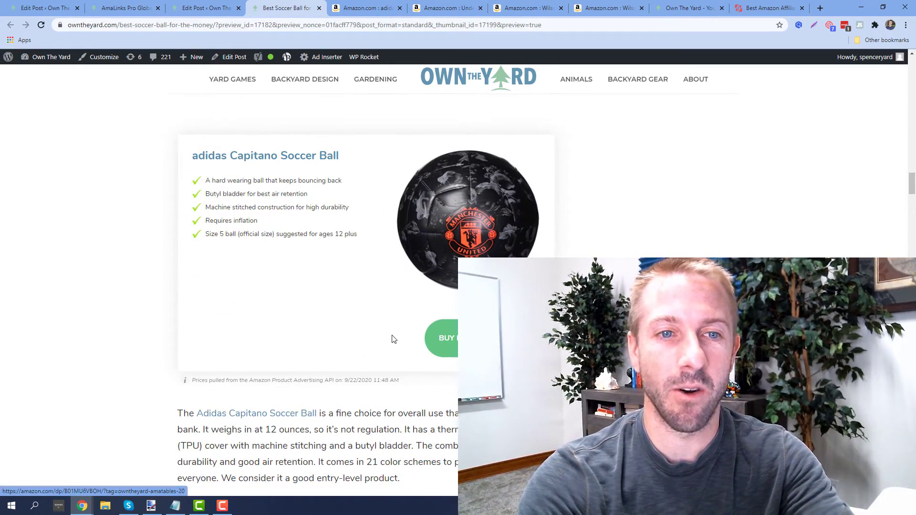
scroll(392, 339, "down", 2)
scroll(401, 339, "down", 4)
scroll(420, 339, "down", 2)
scroll(167, 286, "down", 2)
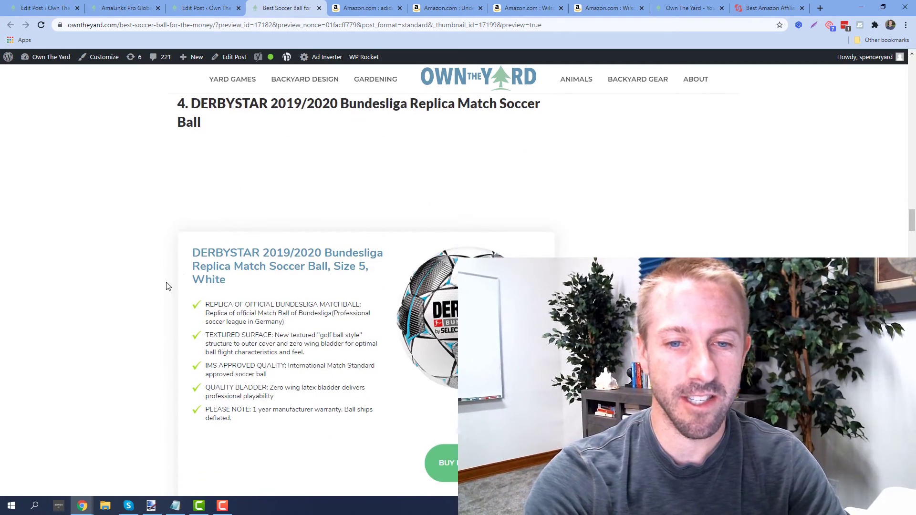
scroll(166, 287, "down", 2)
scroll(423, 91, "down", 2)
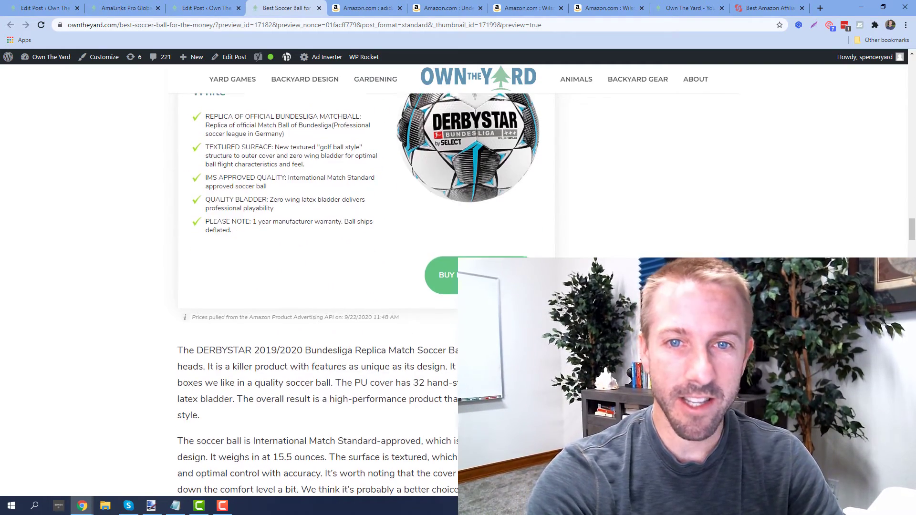
scroll(400, 263, "up", 3)
scroll(410, 290, "down", 3)
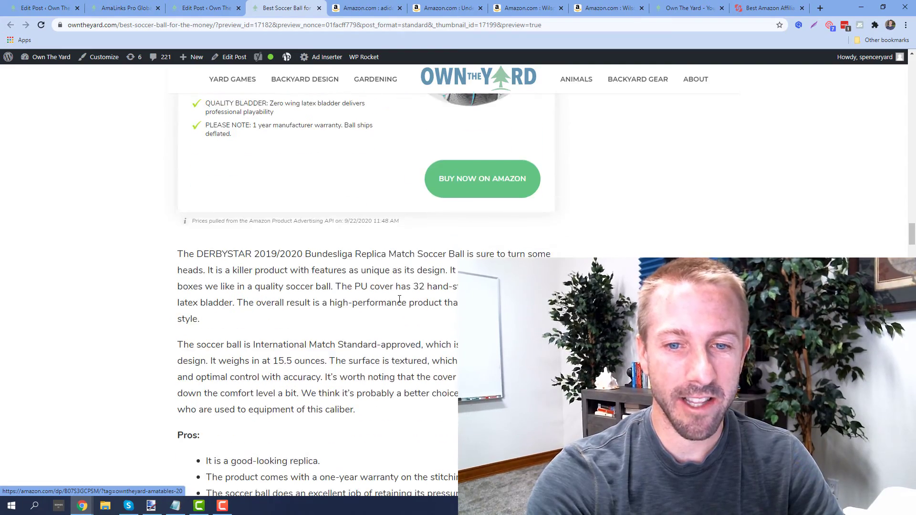
scroll(400, 298, "down", 3)
scroll(394, 300, "down", 3)
scroll(446, 322, "down", 1)
scroll(446, 323, "down", 1)
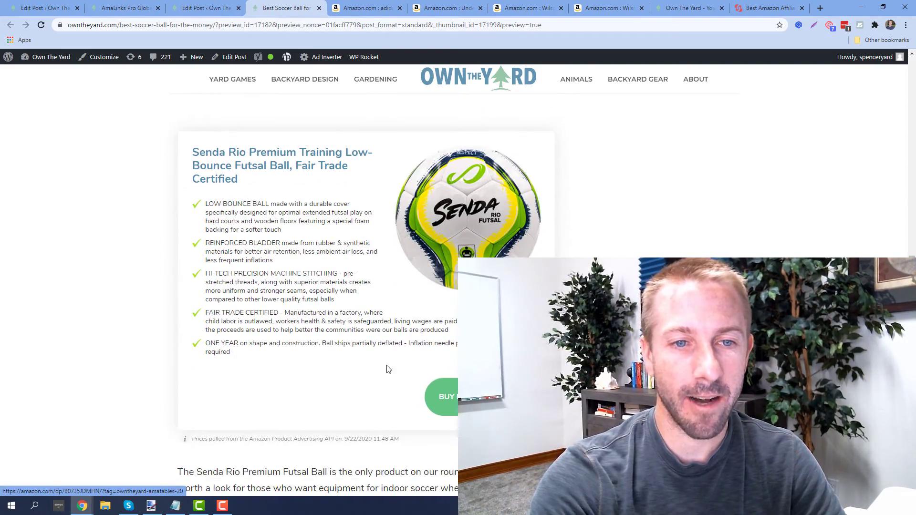
scroll(376, 333, "up", 2)
scroll(368, 331, "up", 3)
scroll(439, 322, "up", 3)
scroll(438, 322, "up", 4)
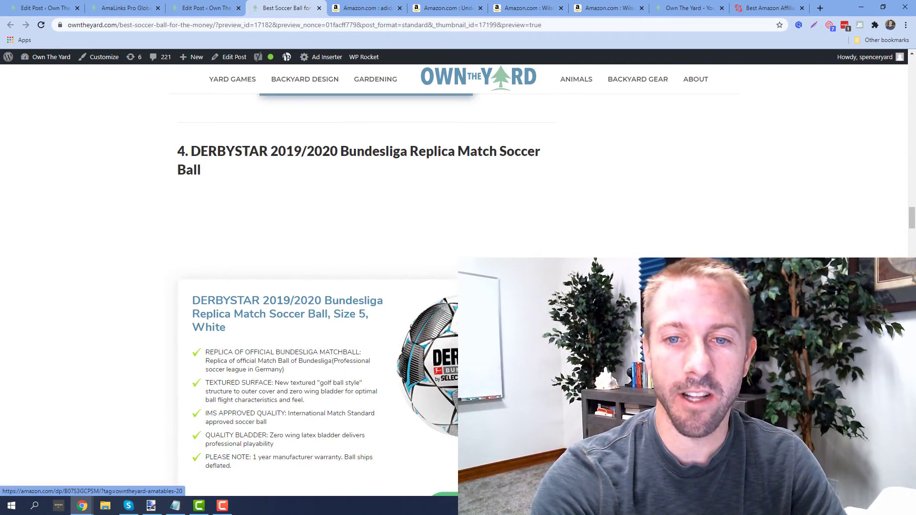
left_click(412, 340)
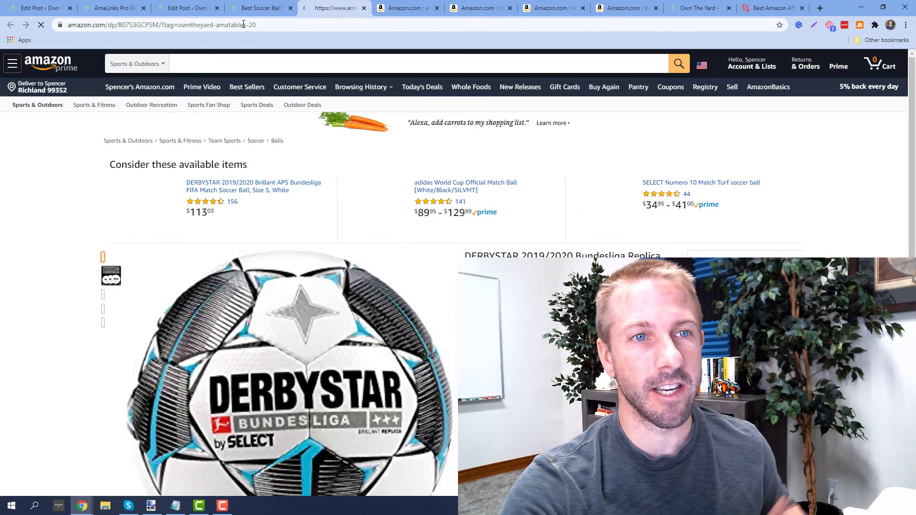
Check the Amazon URL carries the owntheyard-amatables-20 tag, then return to the post preview
left_click_drag(262, 24, 179, 30)
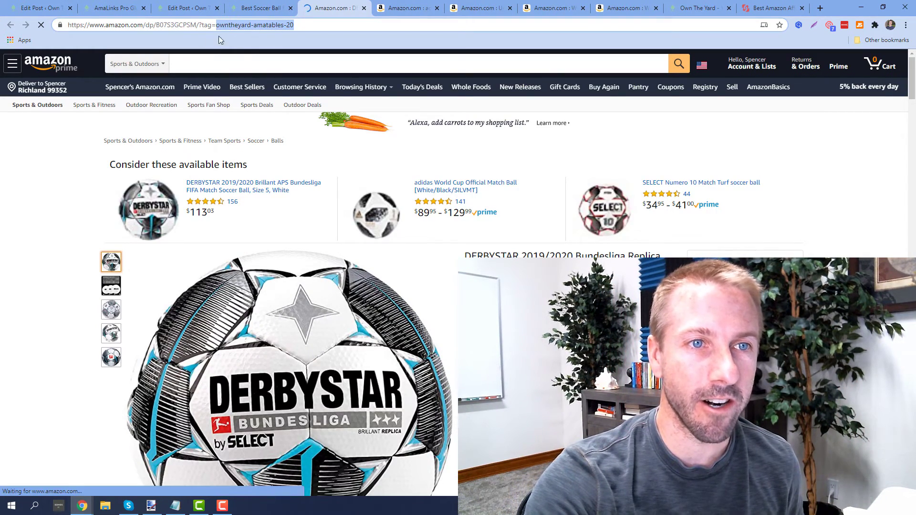
left_click(251, 9)
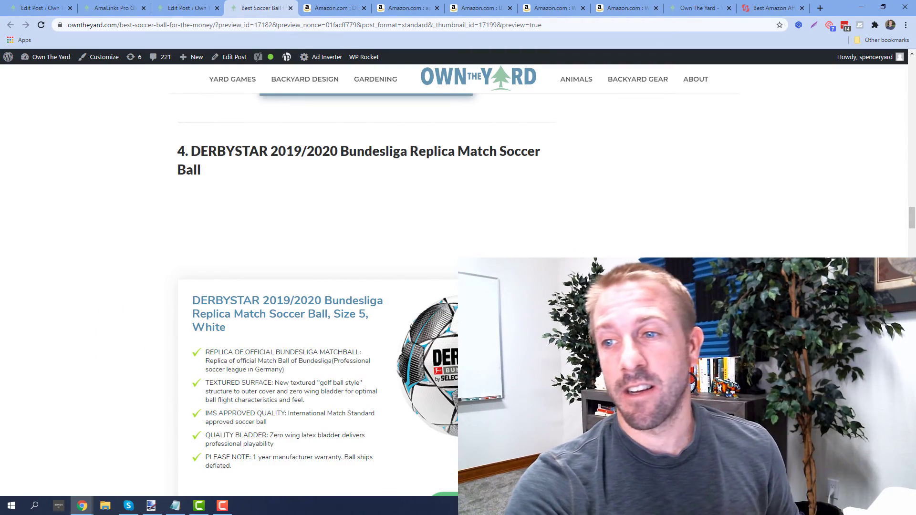
scroll(365, 286, "up", 5)
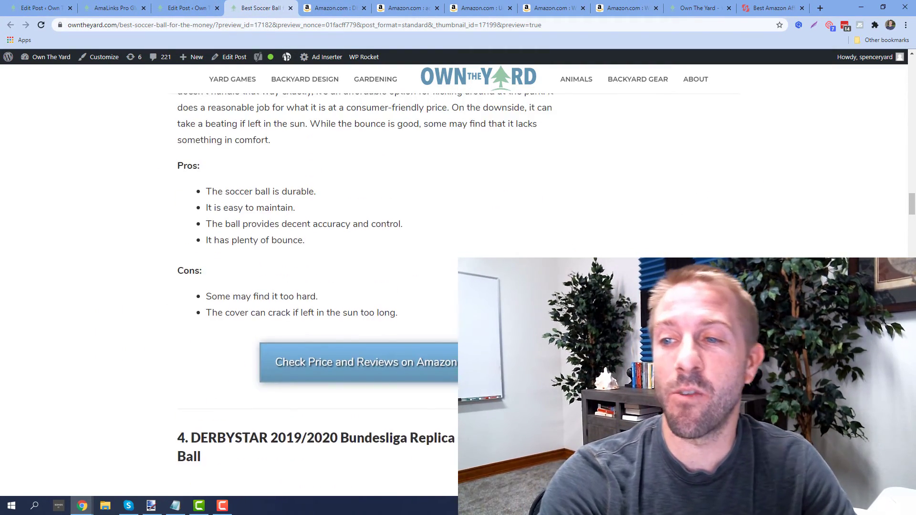
scroll(365, 286, "up", 5)
scroll(366, 286, "up", 5)
scroll(365, 287, "up", 4)
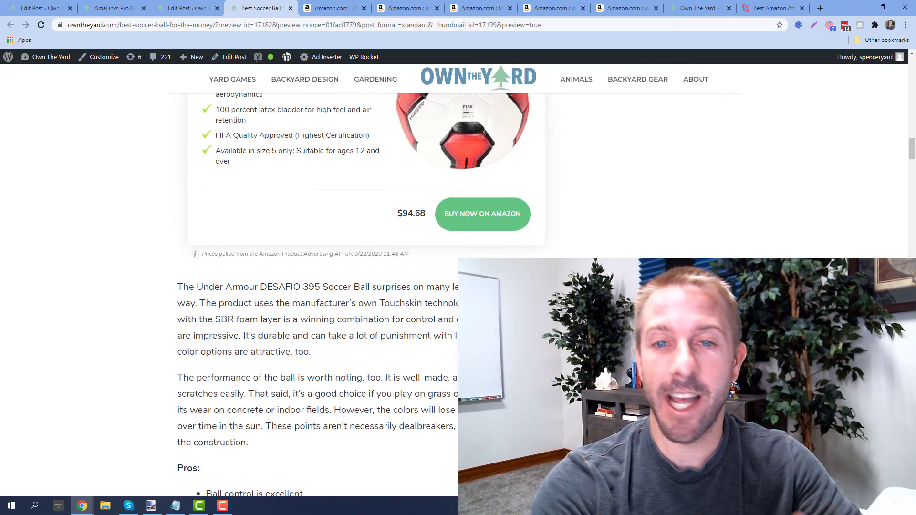
scroll(365, 286, "up", 3)
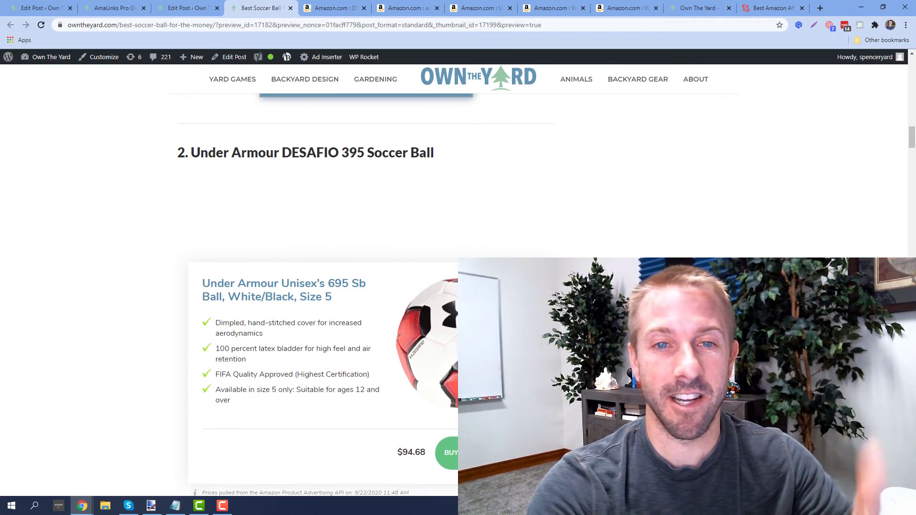
scroll(365, 286, "up", 3)
scroll(365, 287, "up", 2)
scroll(365, 286, "up", 5)
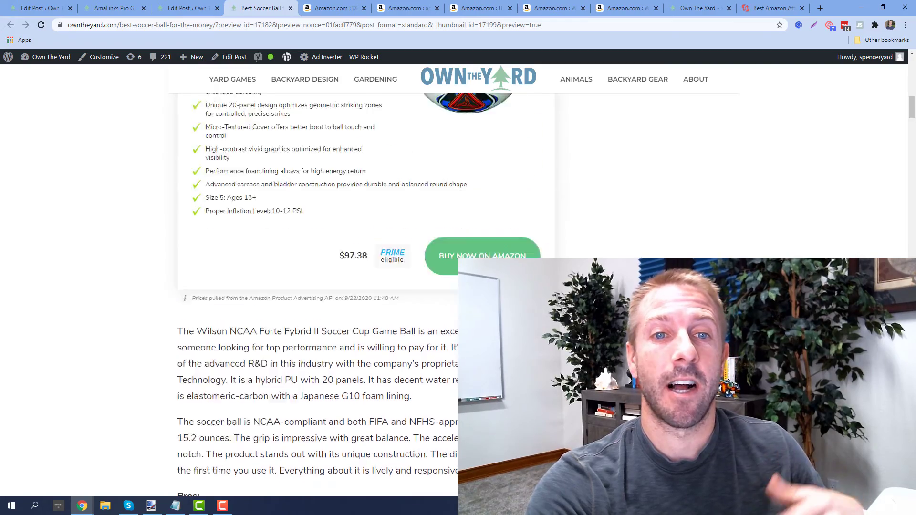
scroll(365, 287, "up", 2)
scroll(366, 287, "up", 3)
scroll(365, 287, "up", 4)
scroll(365, 287, "up", 3)
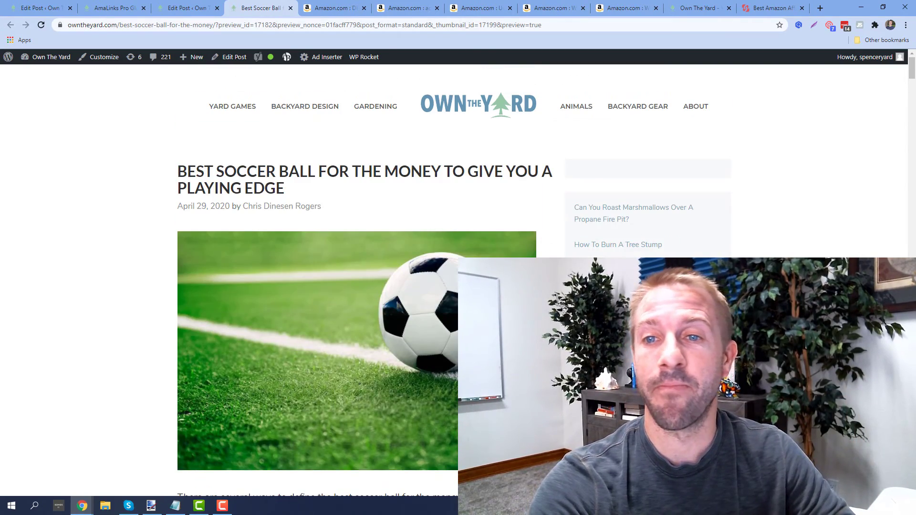